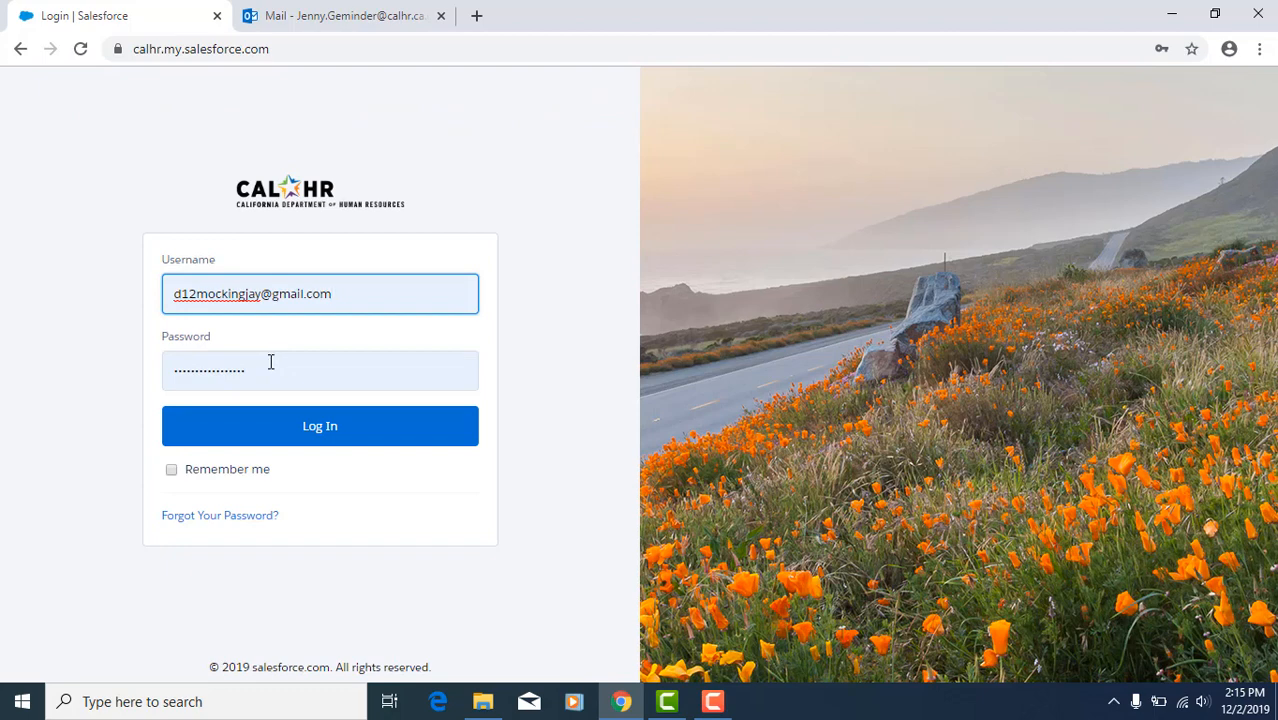
Log in to the CalHR Salesforce site and submit the verification code received by e-mail.
{"action": "left_click", "coordinate": [333, 442]}
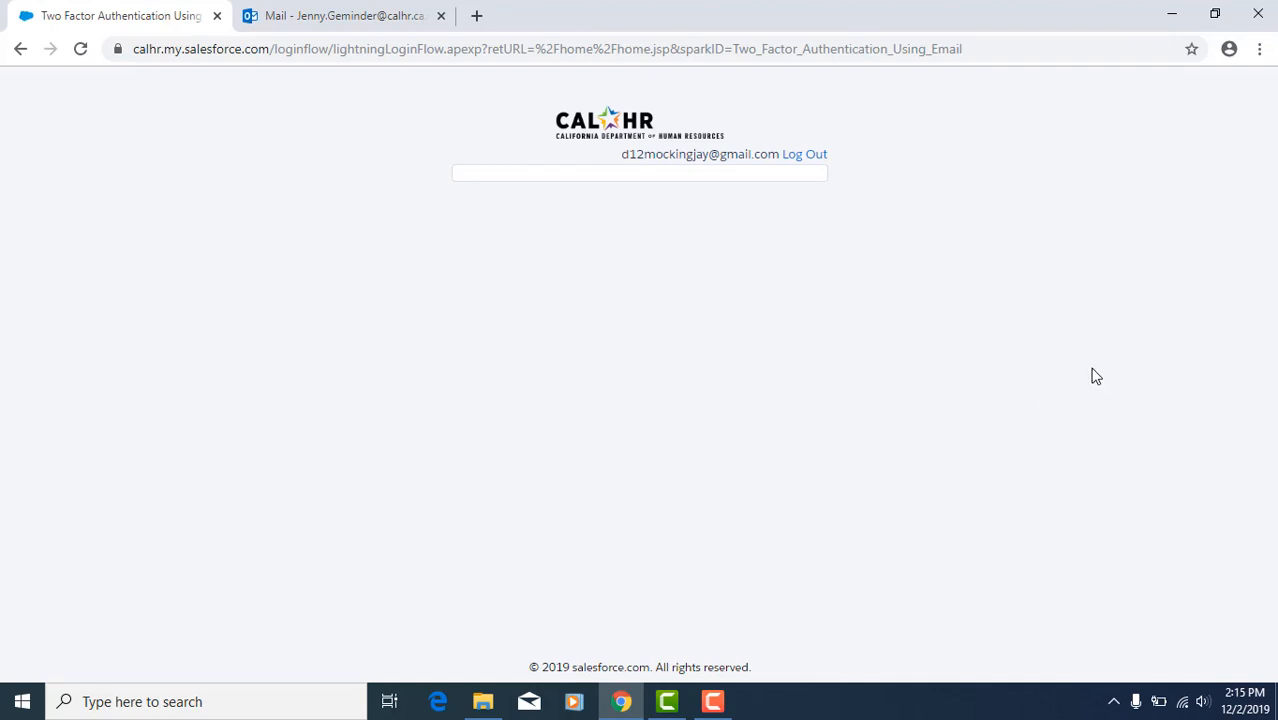
{"action": "key", "text": "ctrl+Tab"}
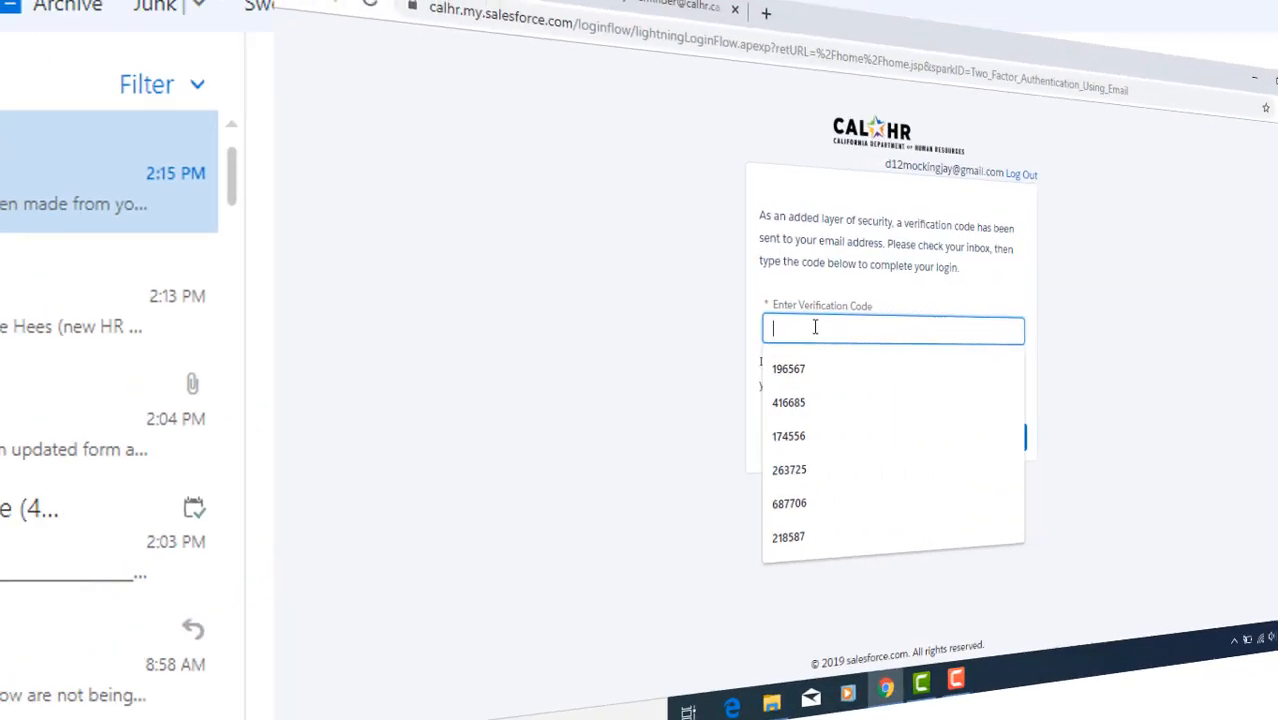
{"action": "key", "text": "ctrl+v"}
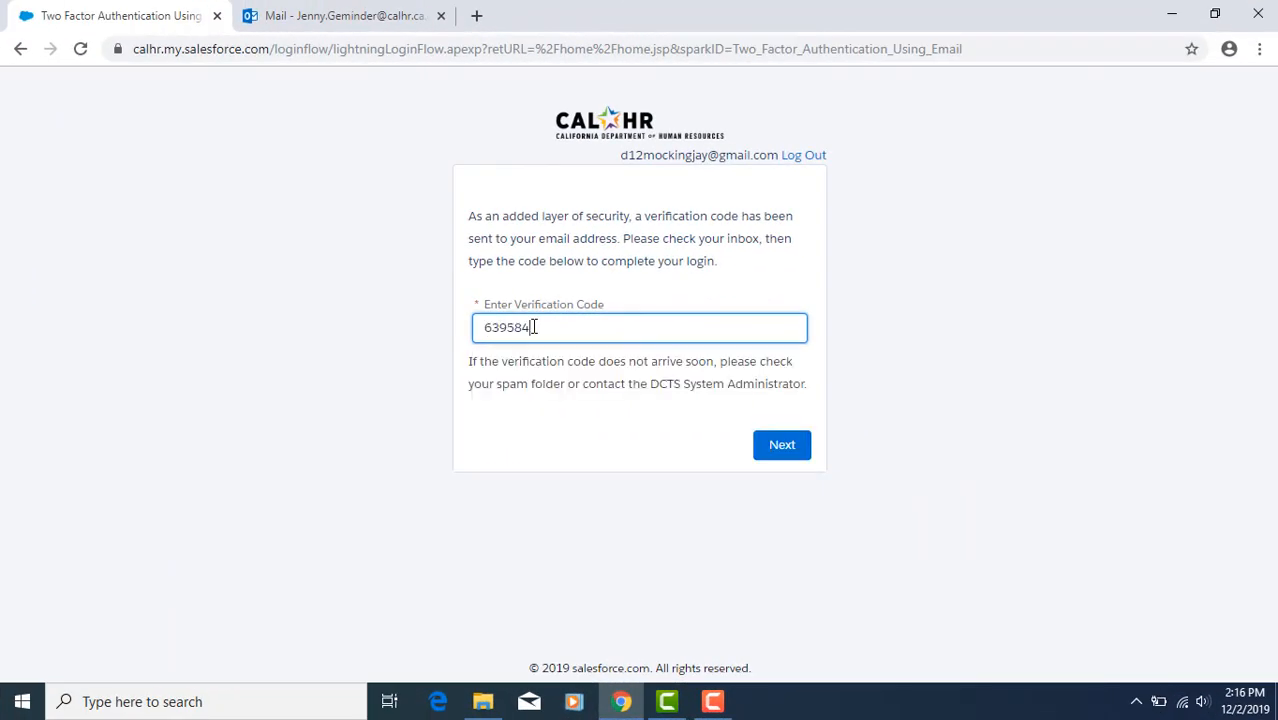
{"action": "left_click", "coordinate": [784, 447]}
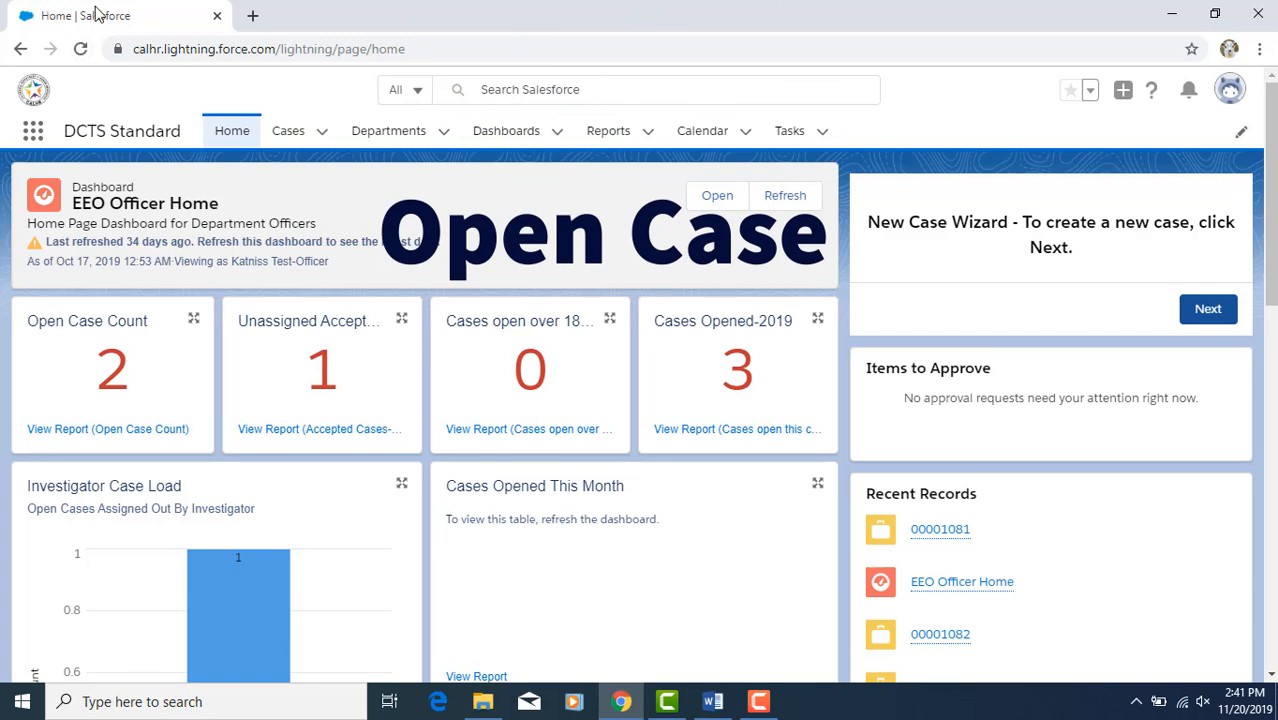
Start a new case from the case list with the Internal record type.
{"action": "left_click", "coordinate": [300, 134]}
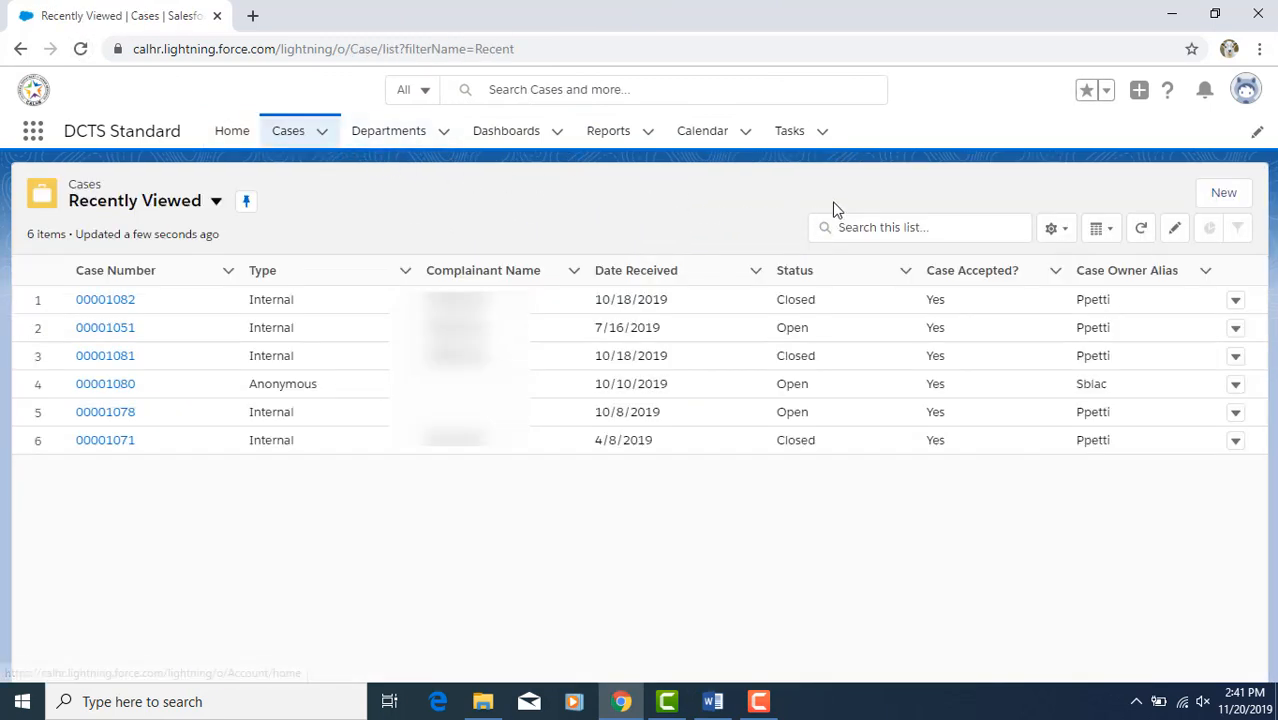
{"action": "left_click", "coordinate": [1232, 206]}
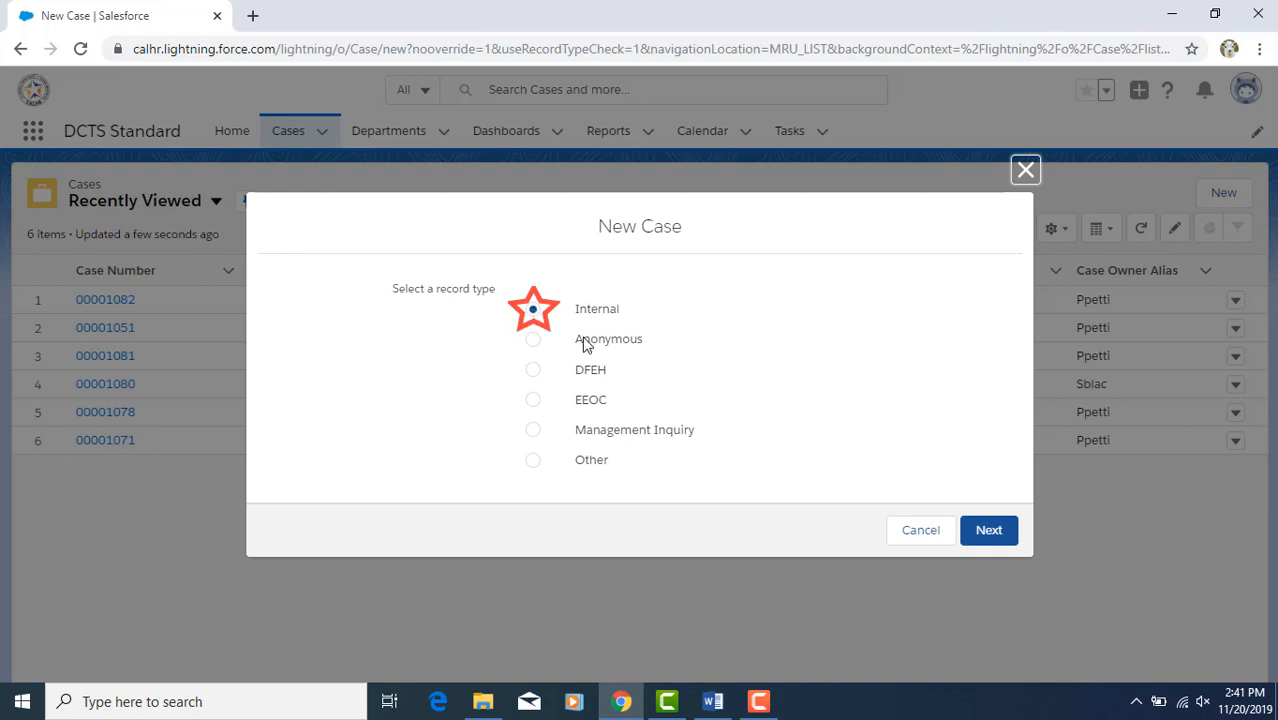
{"action": "left_click", "coordinate": [986, 533]}
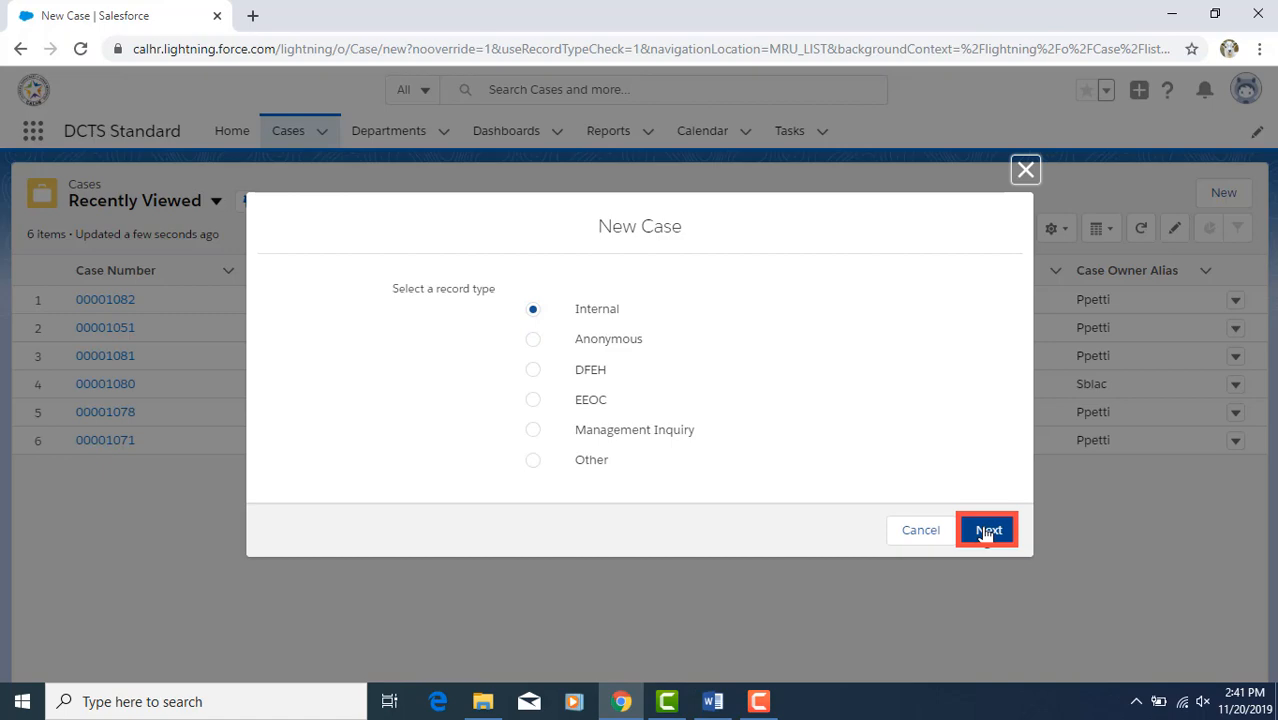
{"action": "left_click", "coordinate": [986, 533]}
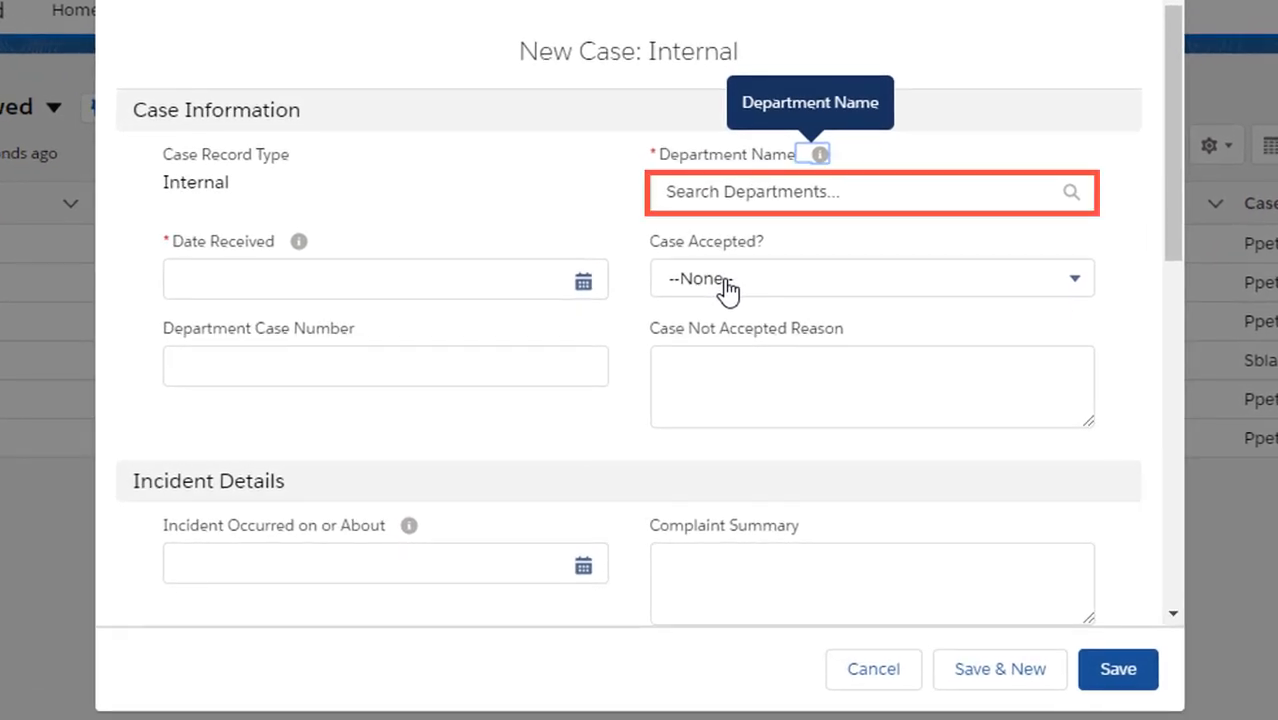
Search the departments for "dep" and set the department name to CALIFORNIA DEPARTMENT OF FLYING MOTOR VEHICLES.
{"action": "left_click", "coordinate": [686, 191]}
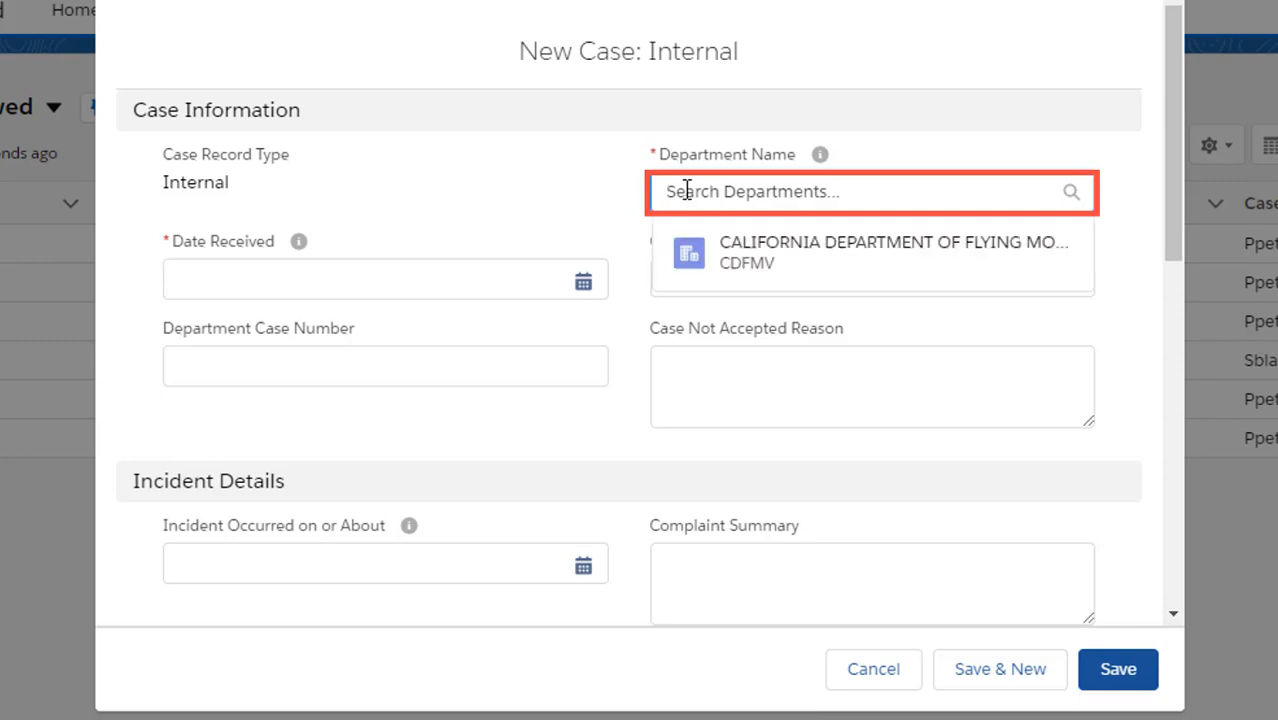
{"action": "type", "text": "dep"}
{"action": "key", "text": "Return"}
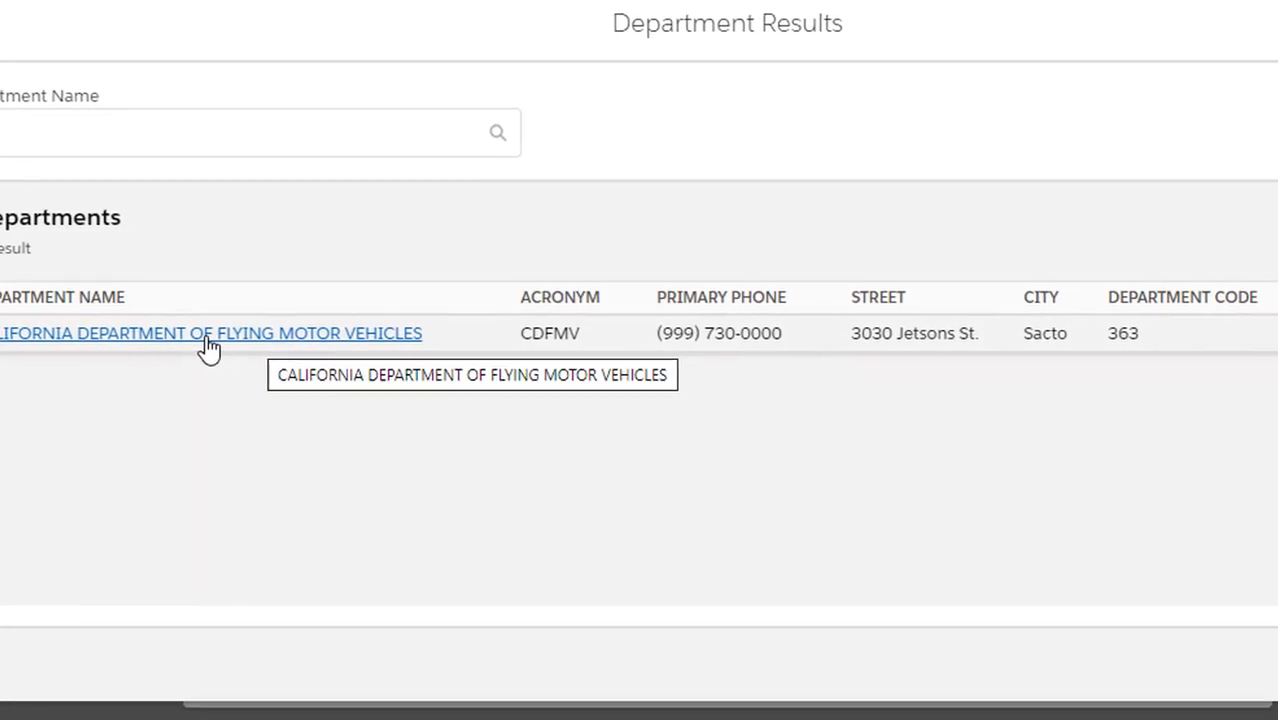
{"action": "left_click", "coordinate": [272, 342]}
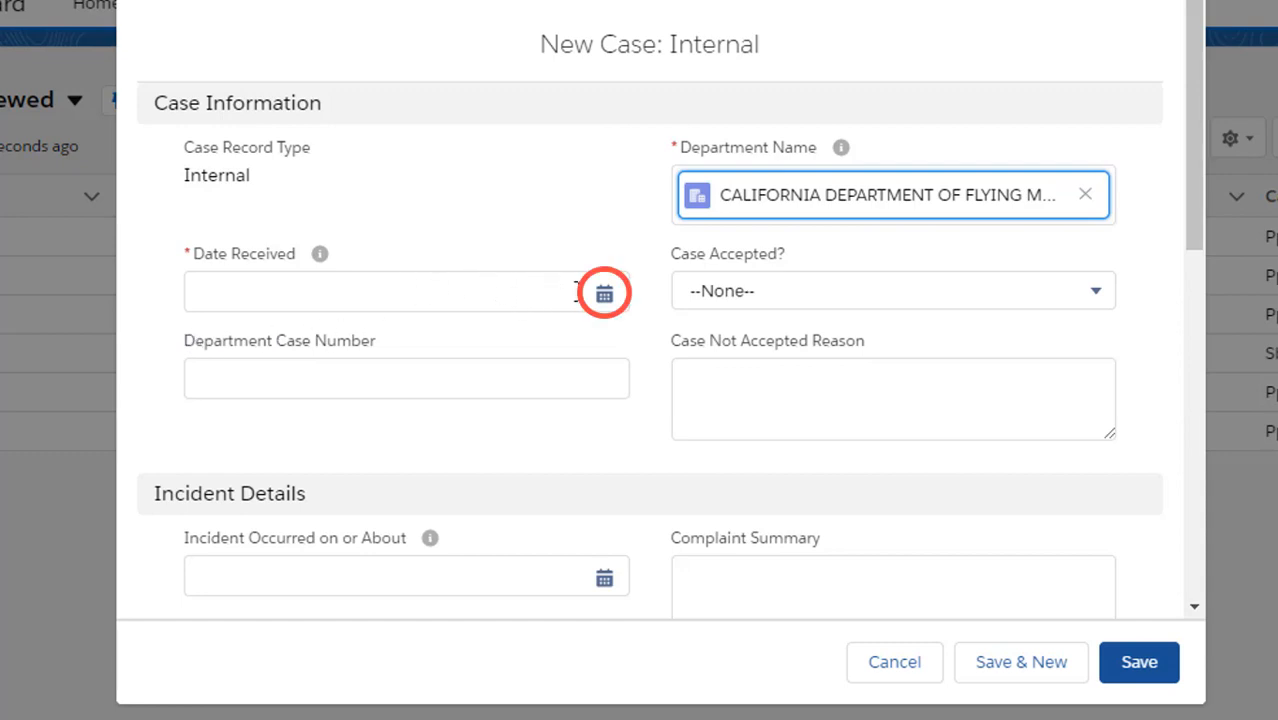
Set the new case's Date Received to 10/18/2019.
{"action": "left_click", "coordinate": [605, 295]}
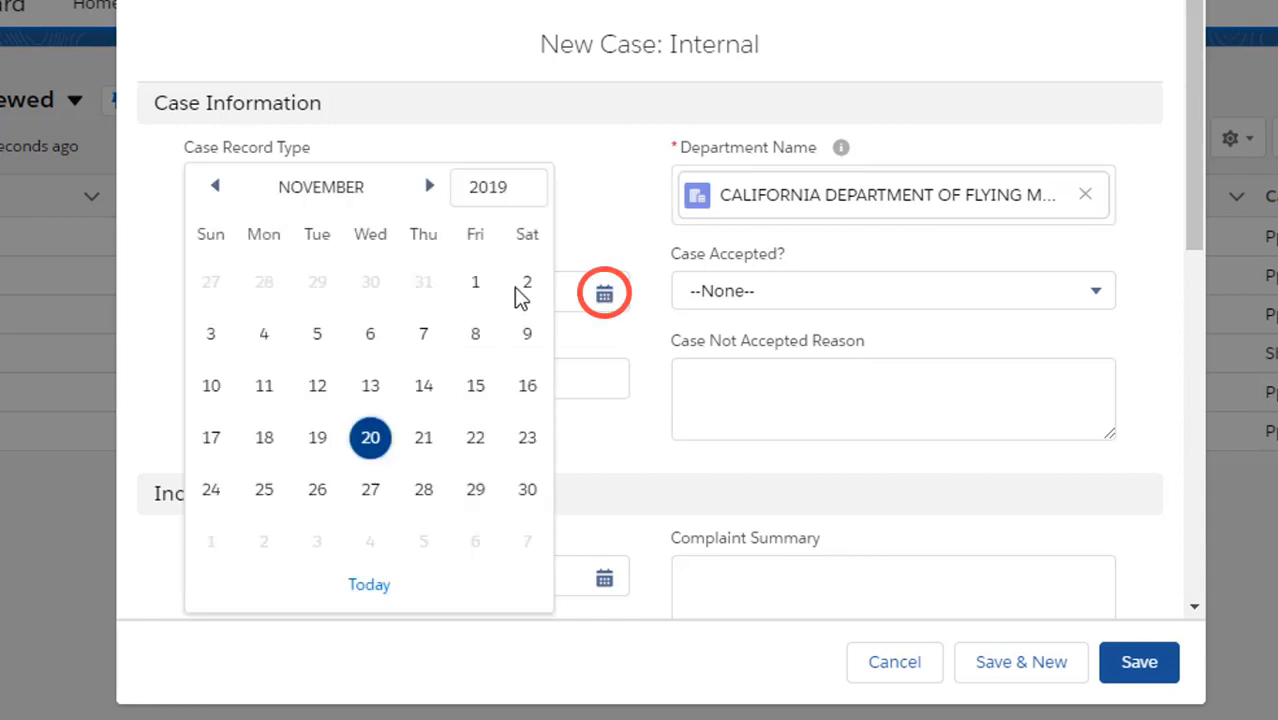
{"action": "left_click", "coordinate": [216, 187]}
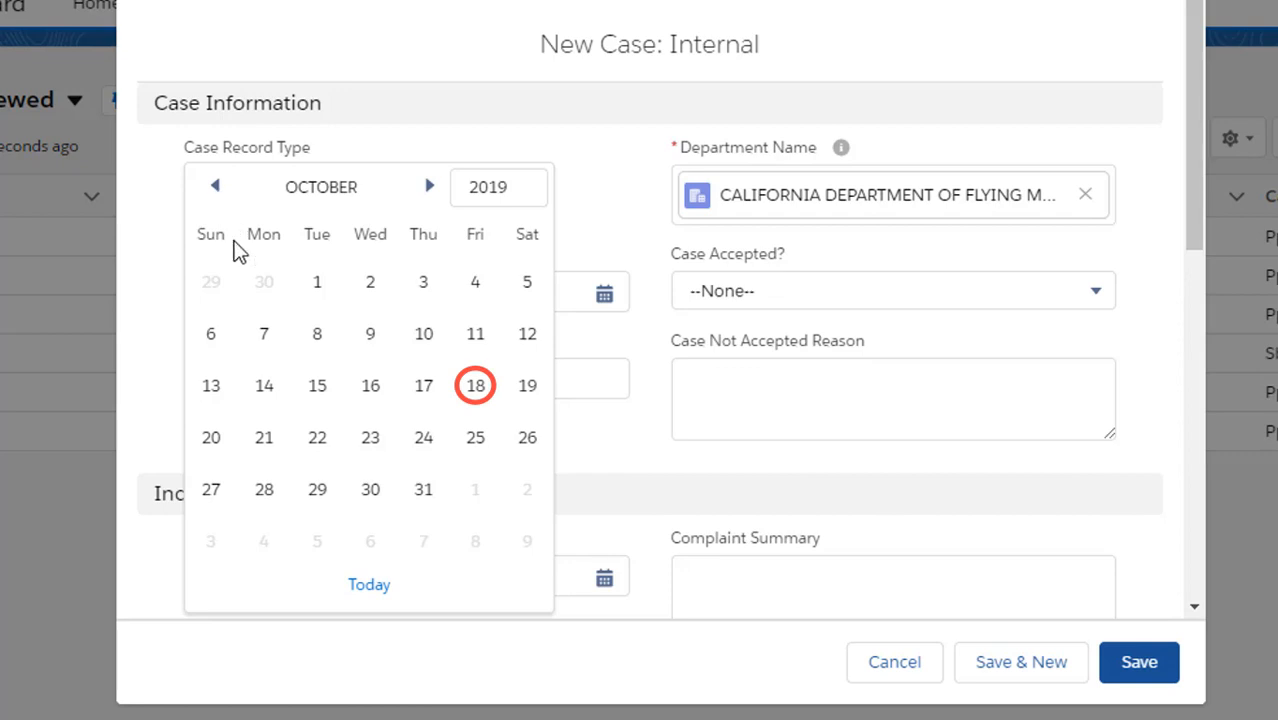
{"action": "left_click", "coordinate": [476, 387]}
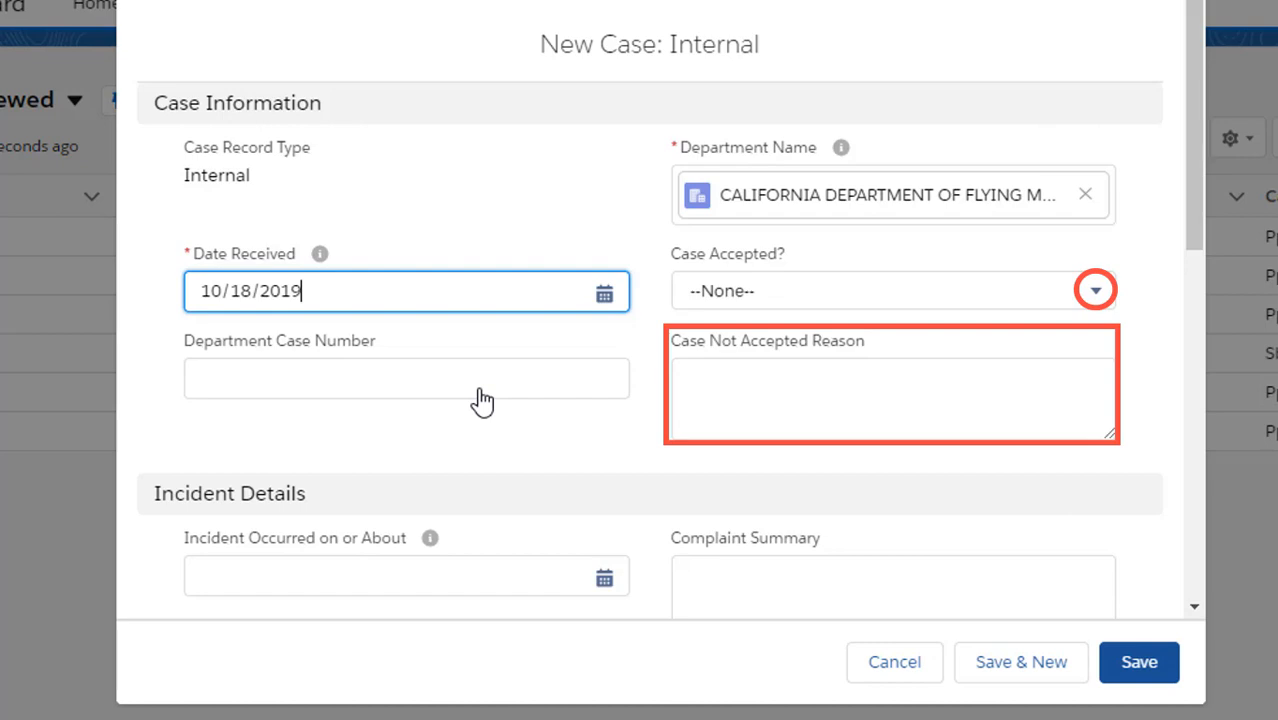
Set Case Accepted? to Yes and save the new internal case.
{"action": "left_click", "coordinate": [1050, 300]}
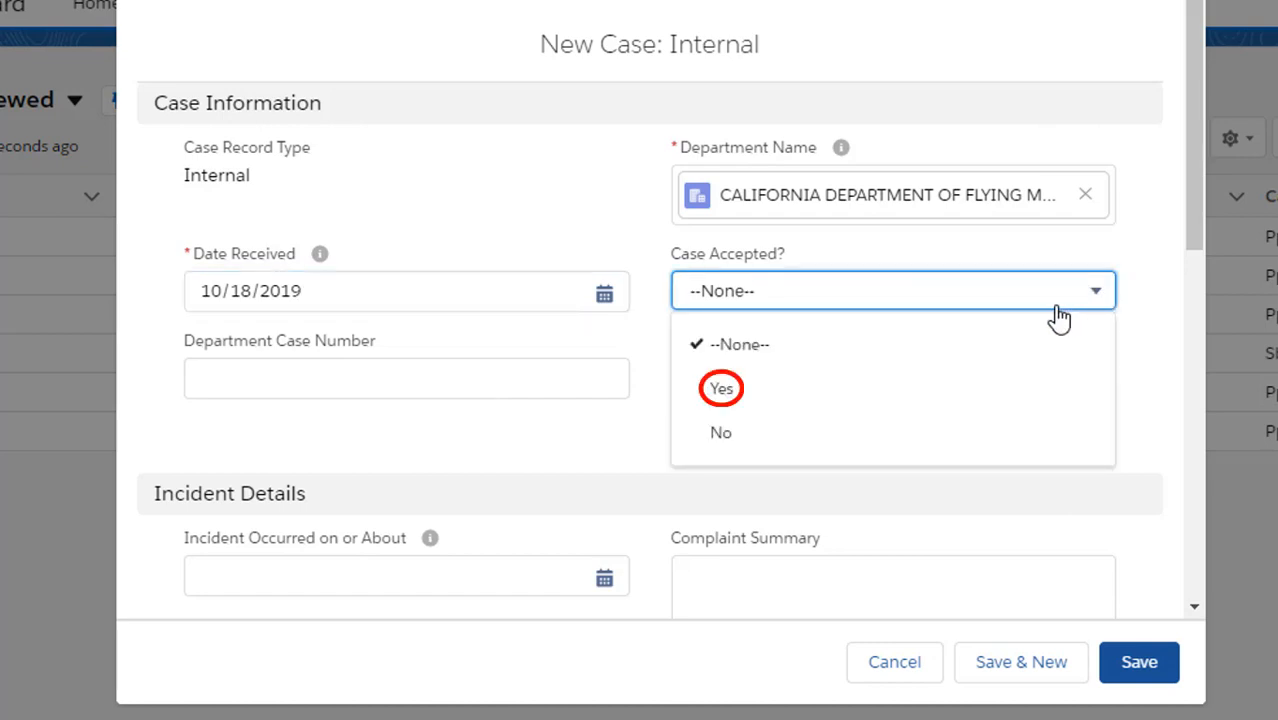
{"action": "left_click", "coordinate": [1020, 389]}
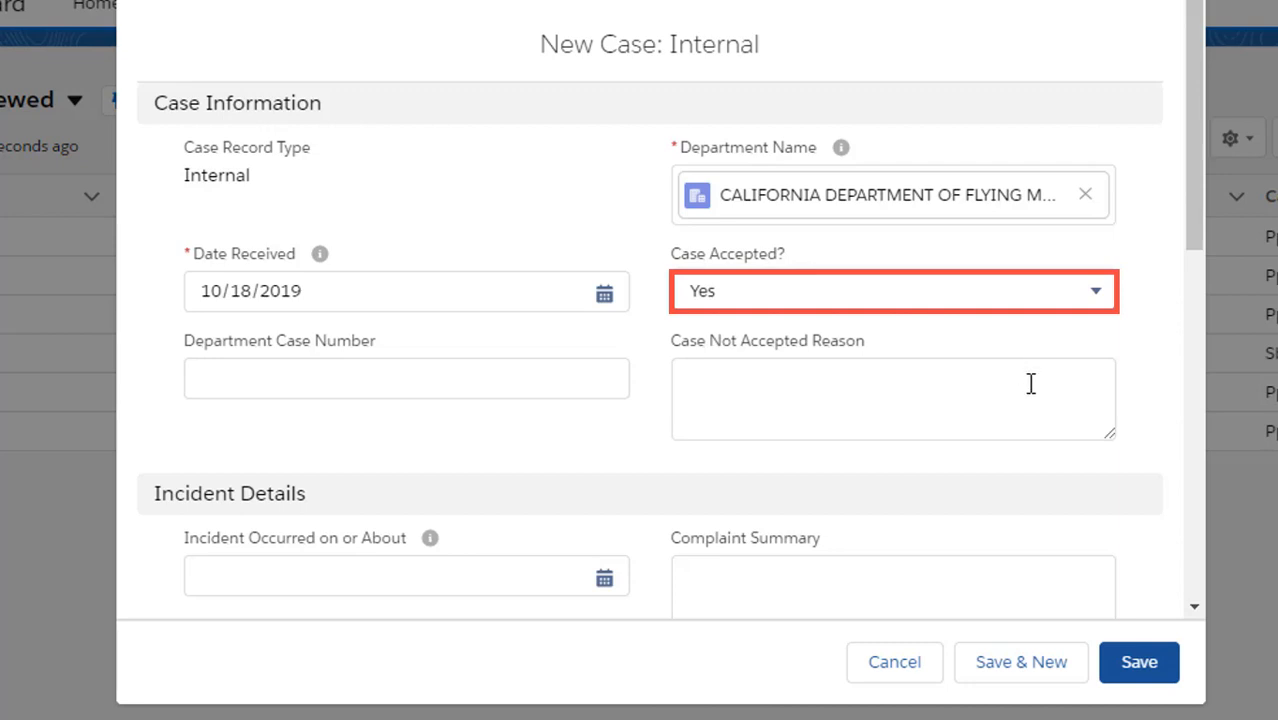
{"action": "left_click_drag", "start_coordinate": [1194, 607], "coordinate": [1196, 609]}
{"action": "mouse_move", "coordinate": [1198, 476]}
{"action": "left_mouse_down"}
{"action": "mouse_move", "coordinate": [1198, 337]}
{"action": "mouse_move", "coordinate": [1227, 158]}
{"action": "left_mouse_up"}
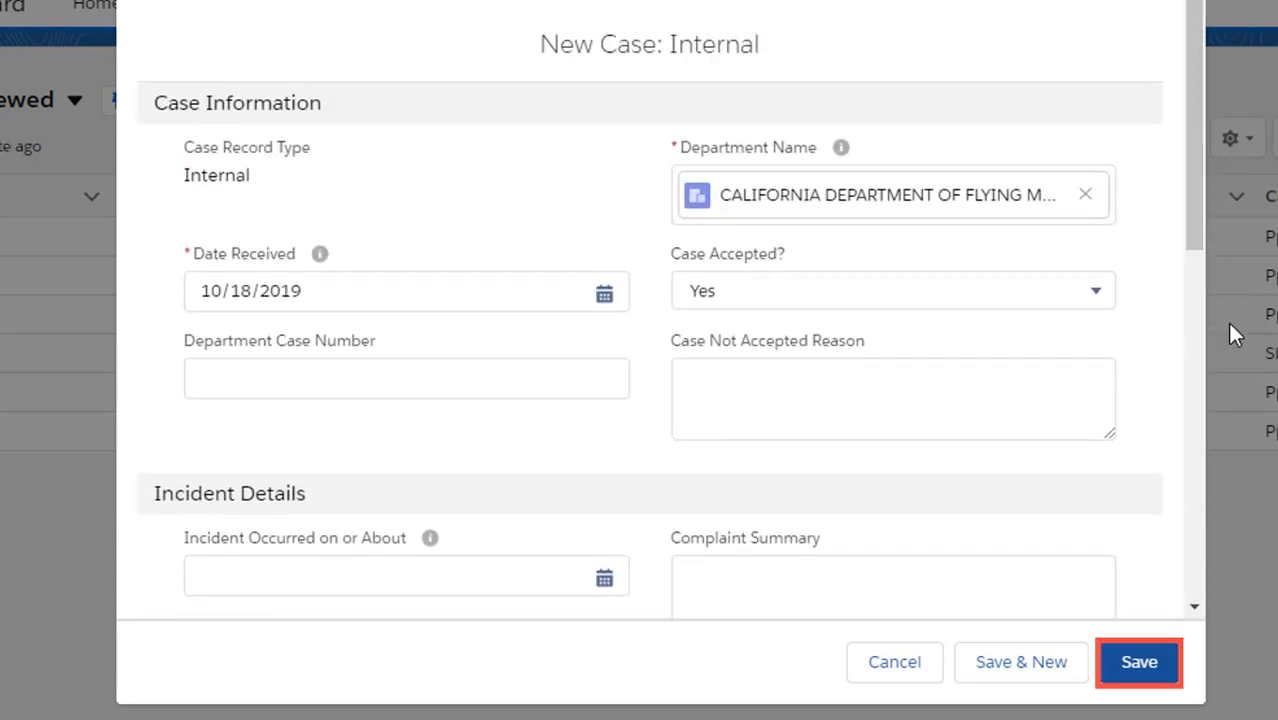
{"action": "left_click", "coordinate": [1136, 664]}
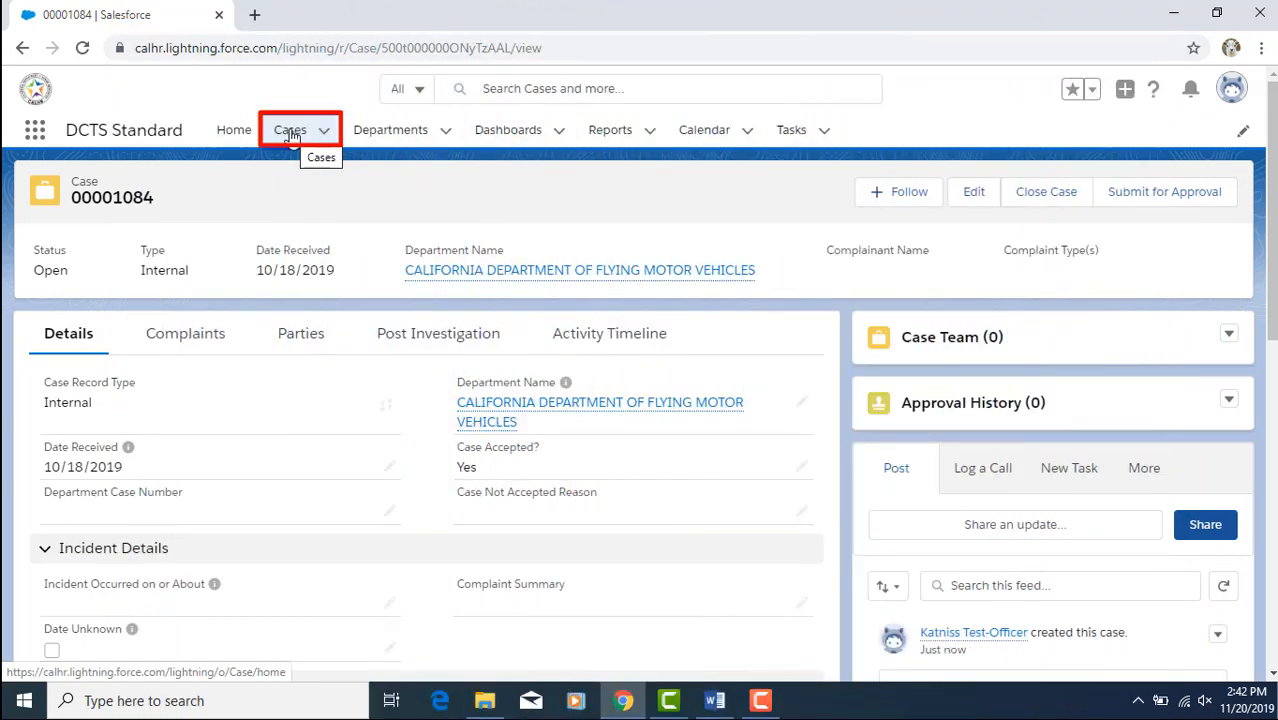
Reopen the newly created internal case from the case list and start editing it.
{"action": "left_click", "coordinate": [290, 133]}
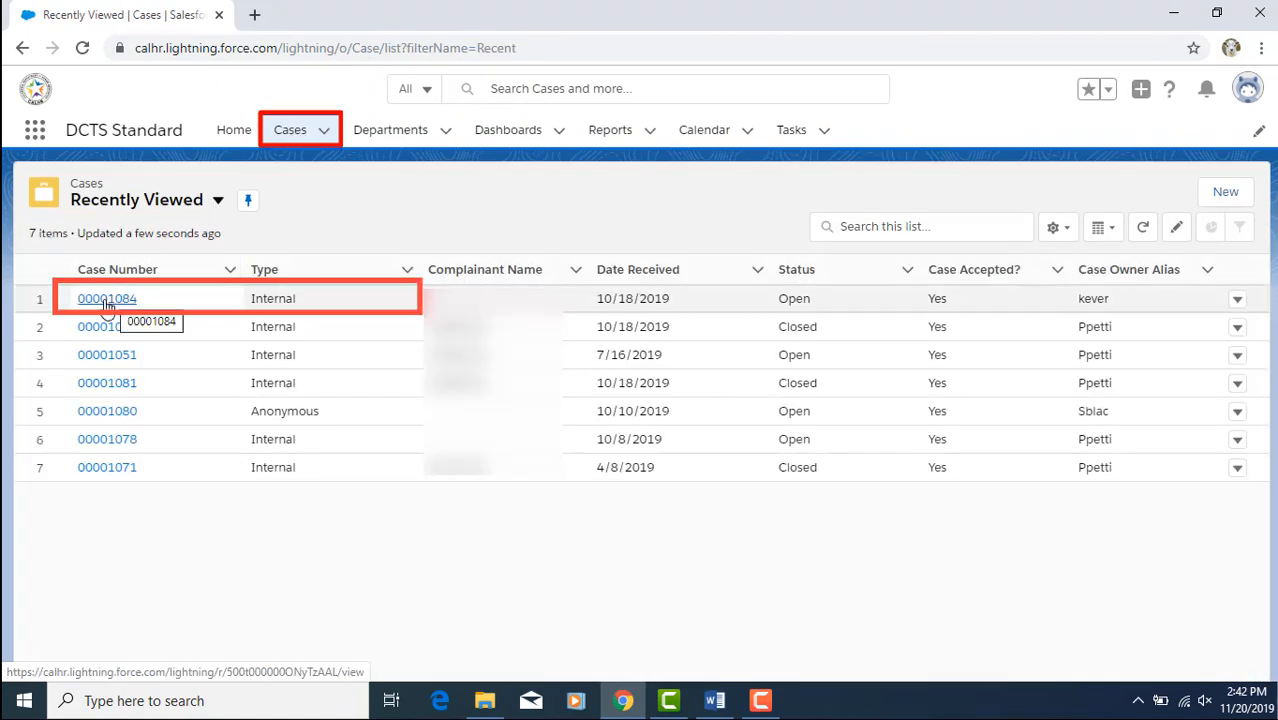
{"action": "left_click", "coordinate": [107, 305]}
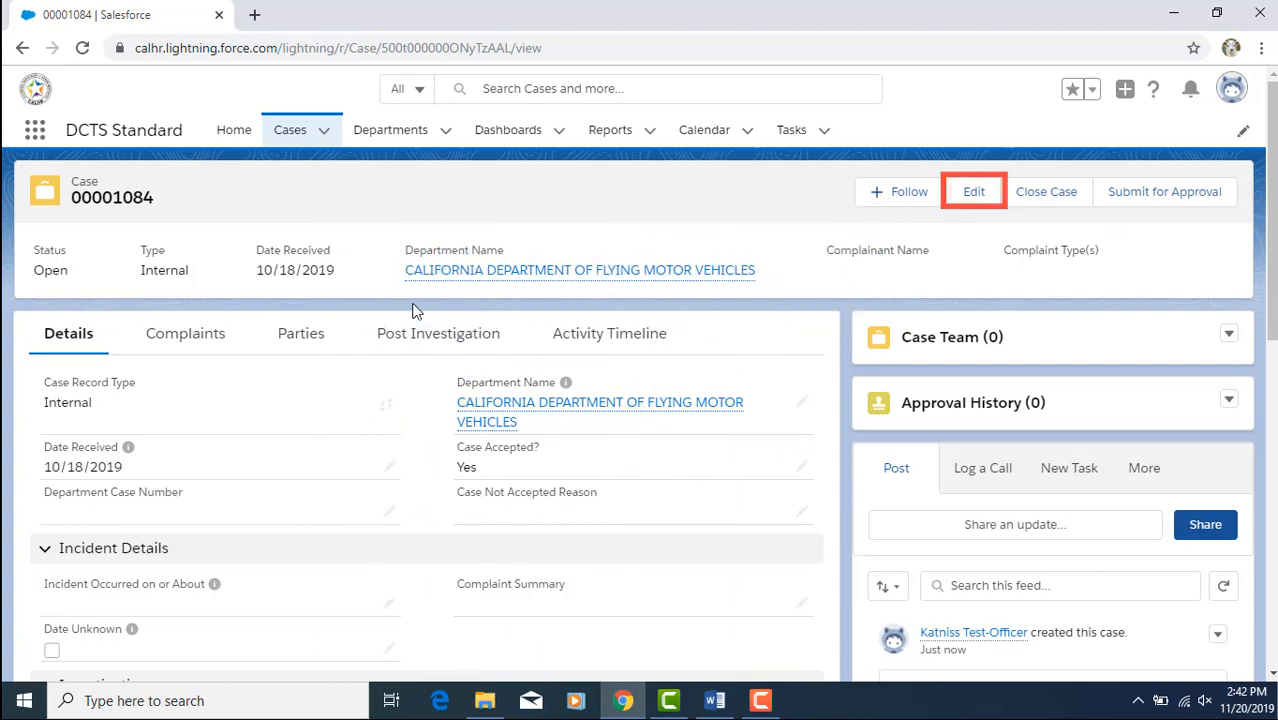
{"action": "left_click", "coordinate": [975, 193]}
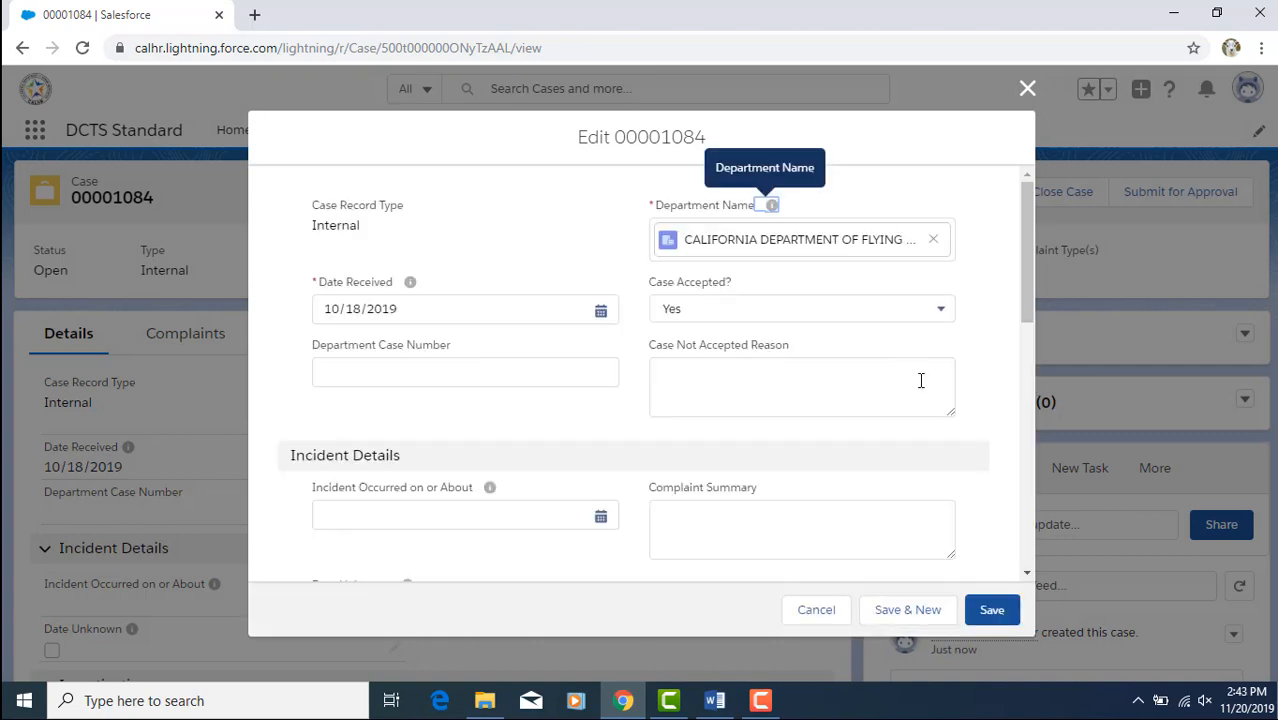
Set Incident Occurred on or About to 9/5/2019 in the case's incident details.
{"action": "left_click", "coordinate": [1027, 573]}
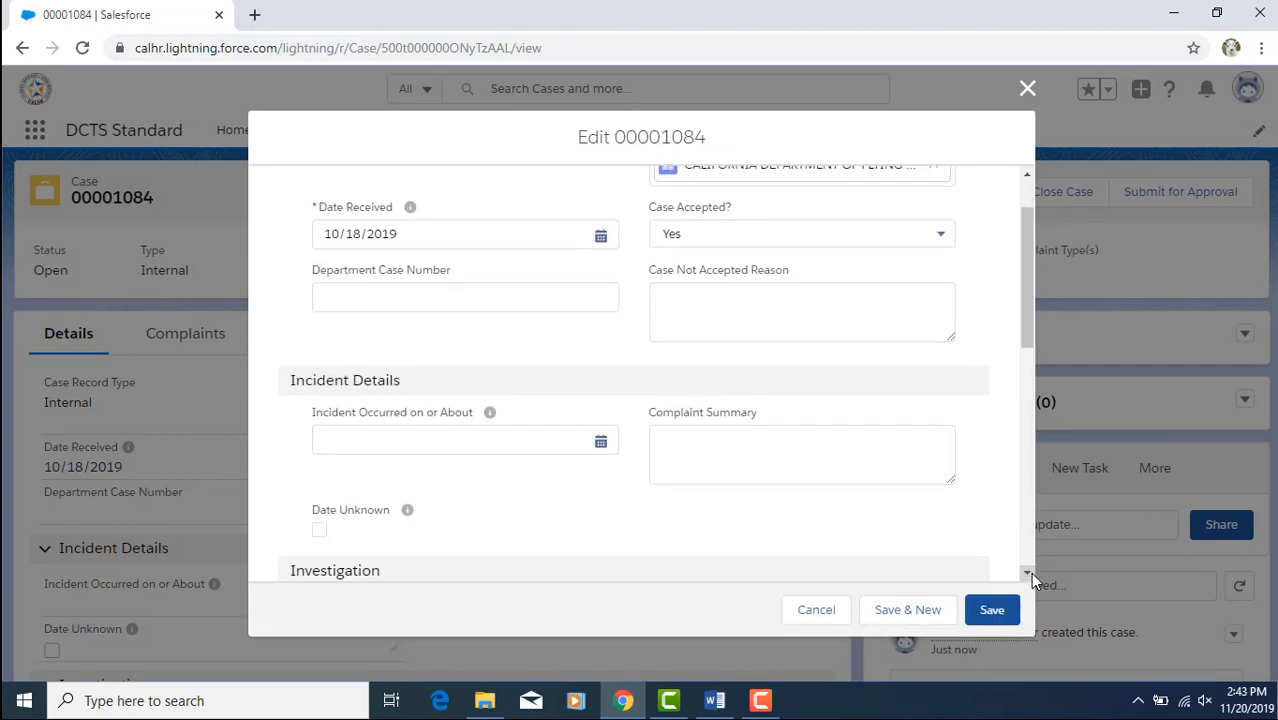
{"action": "left_click", "coordinate": [1028, 573]}
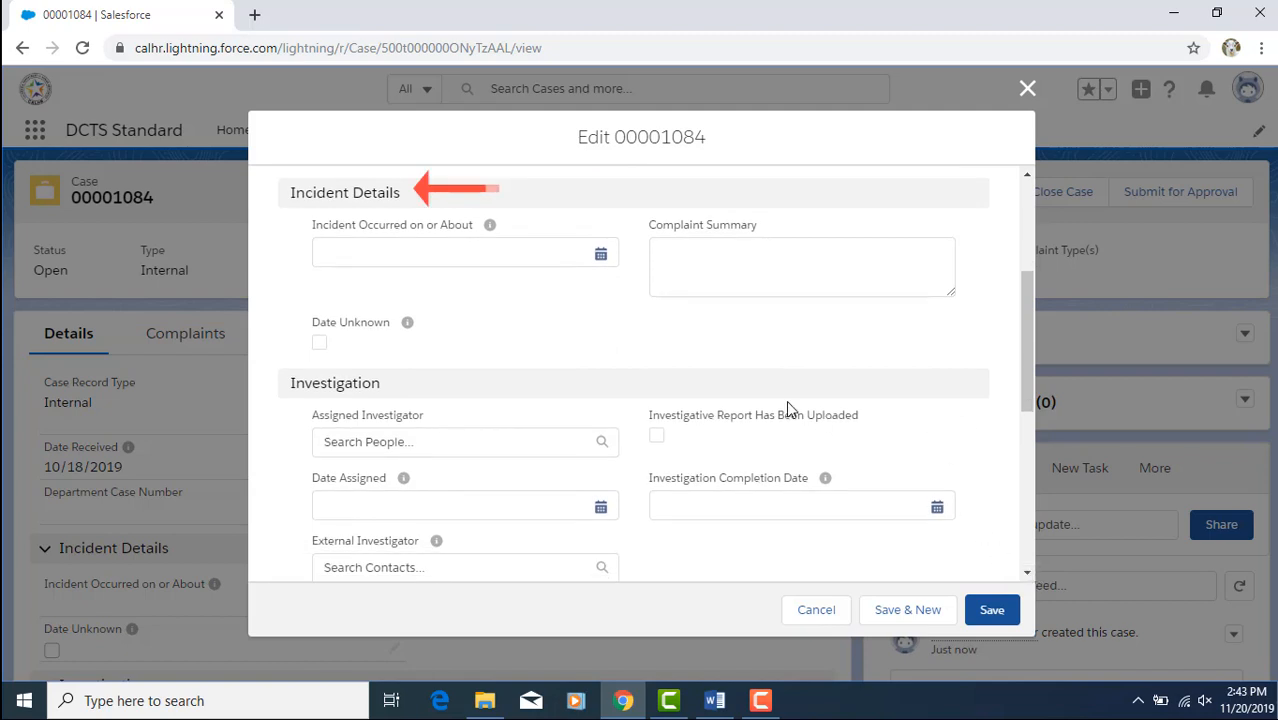
{"action": "left_click", "coordinate": [601, 256]}
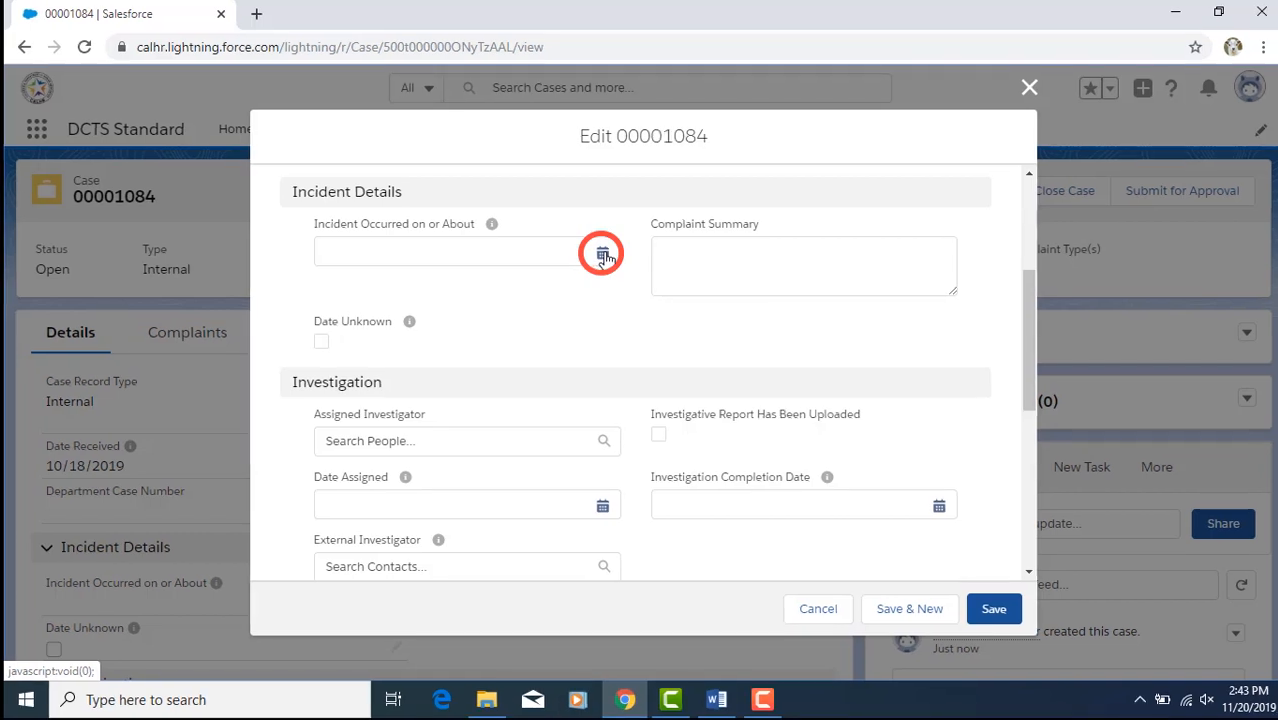
{"action": "left_click", "coordinate": [601, 257]}
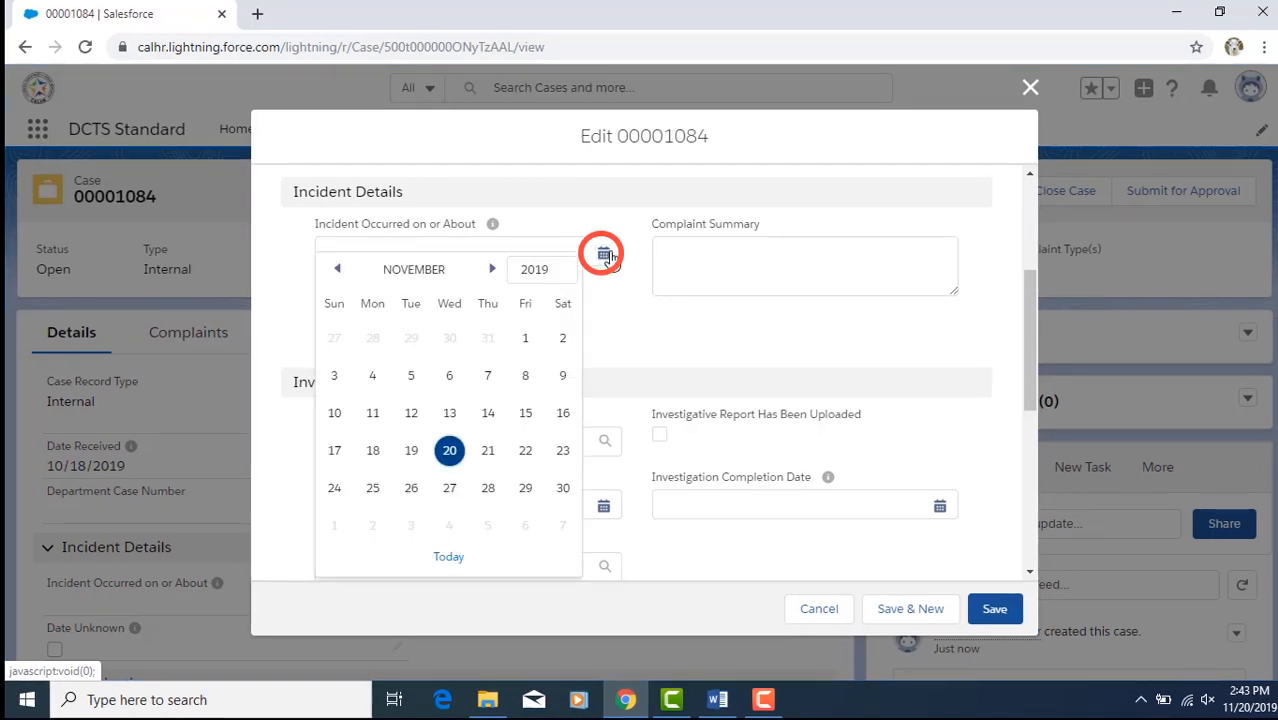
{"action": "left_click", "coordinate": [340, 269]}
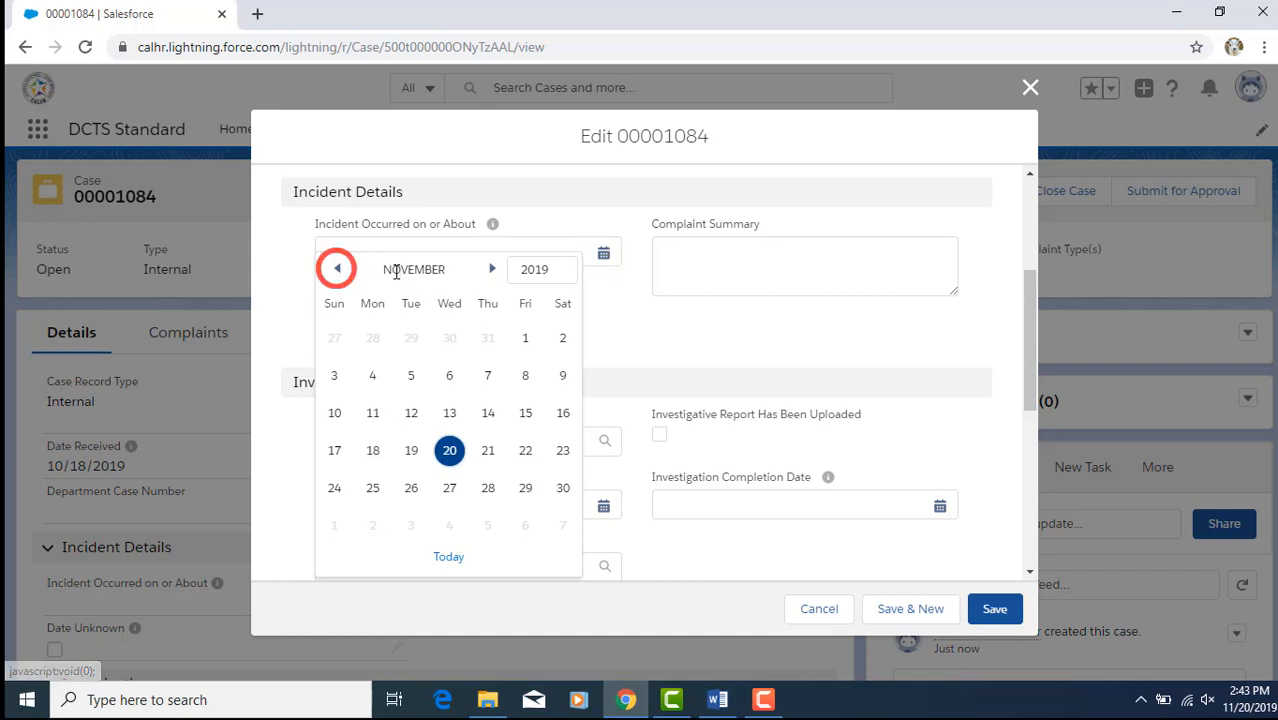
{"action": "left_click", "coordinate": [340, 269]}
{"action": "left_click", "coordinate": [340, 269]}
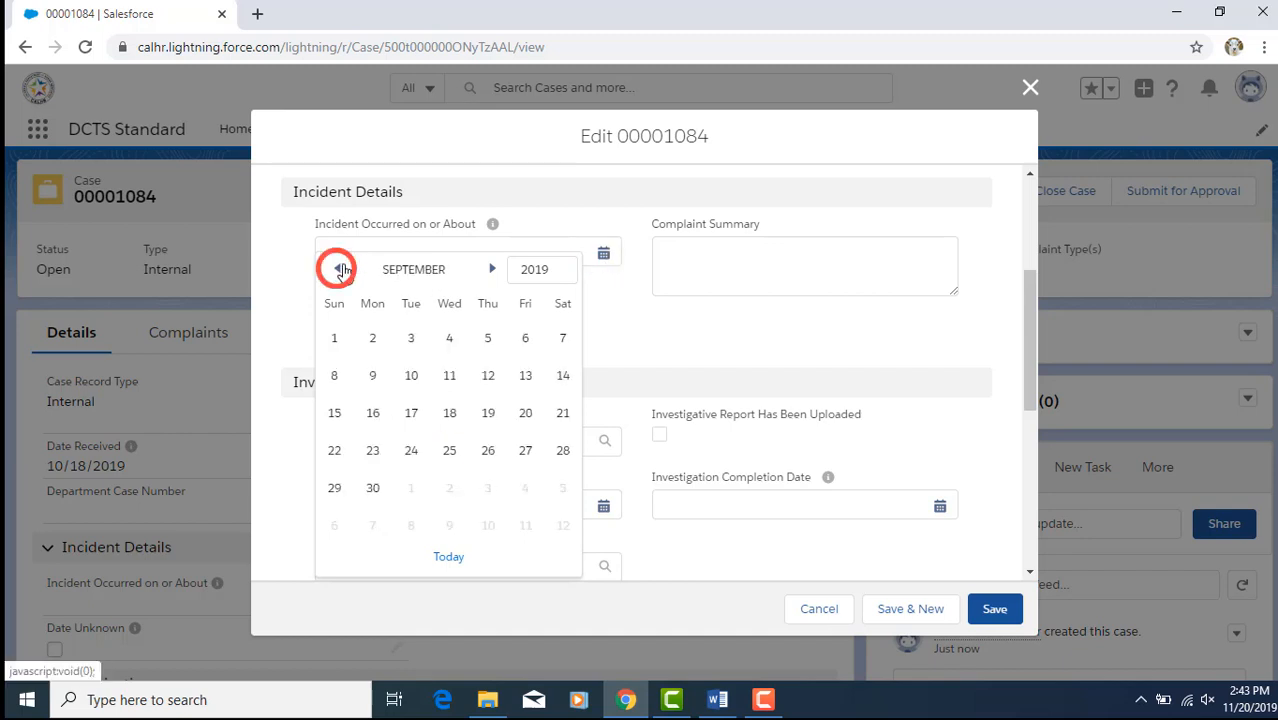
{"action": "left_click", "coordinate": [487, 338]}
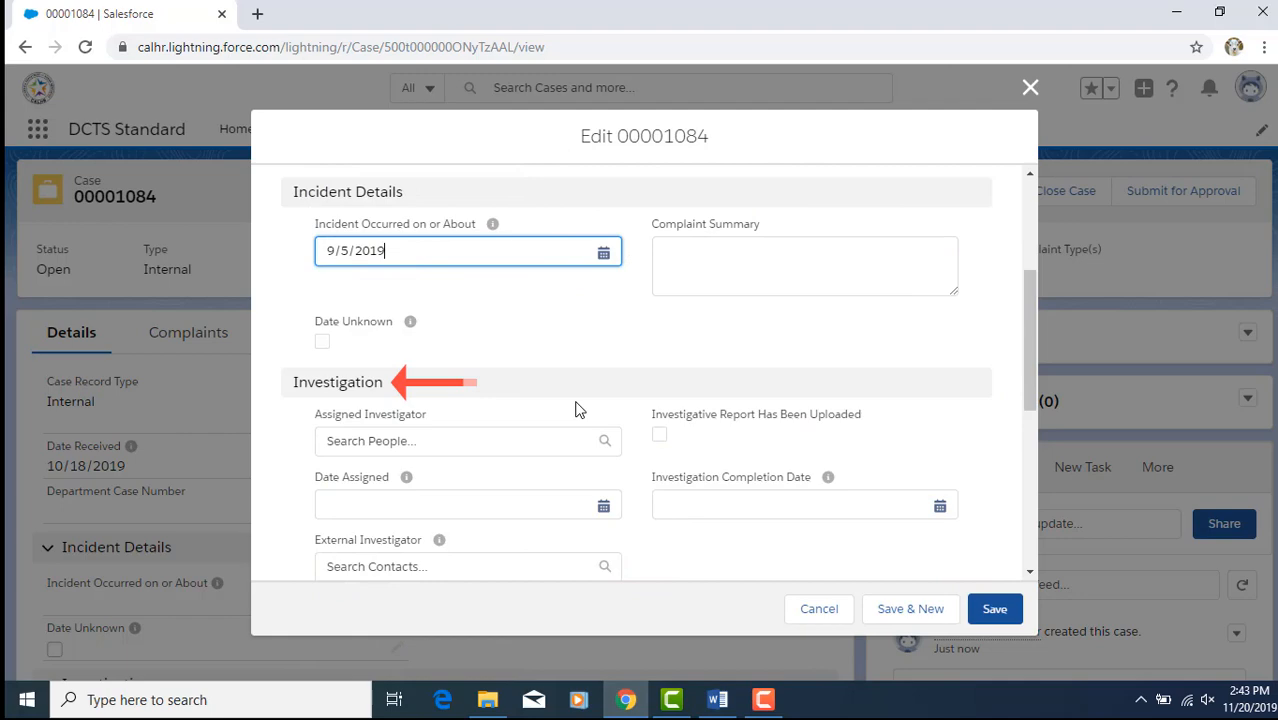
Search for the test investigator by first name and select that person as the case's Assigned Investigator.
{"action": "left_click", "coordinate": [566, 441]}
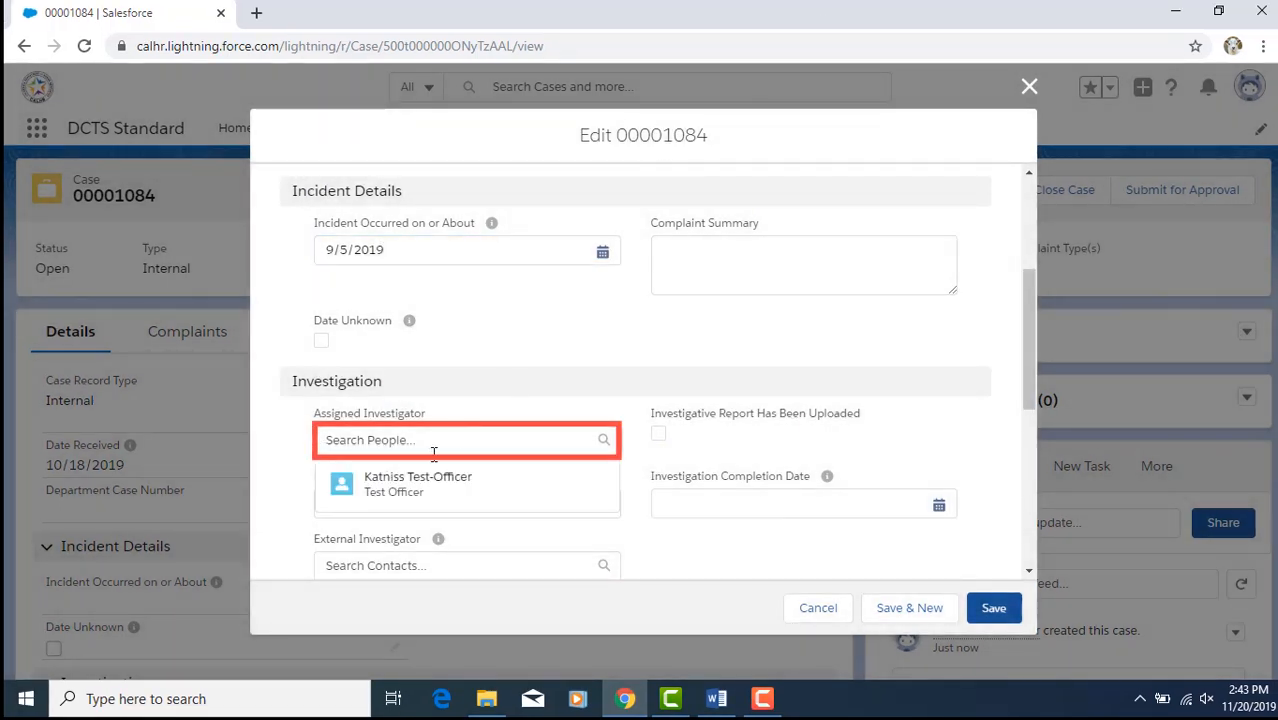
{"action": "type", "text": "pe"}
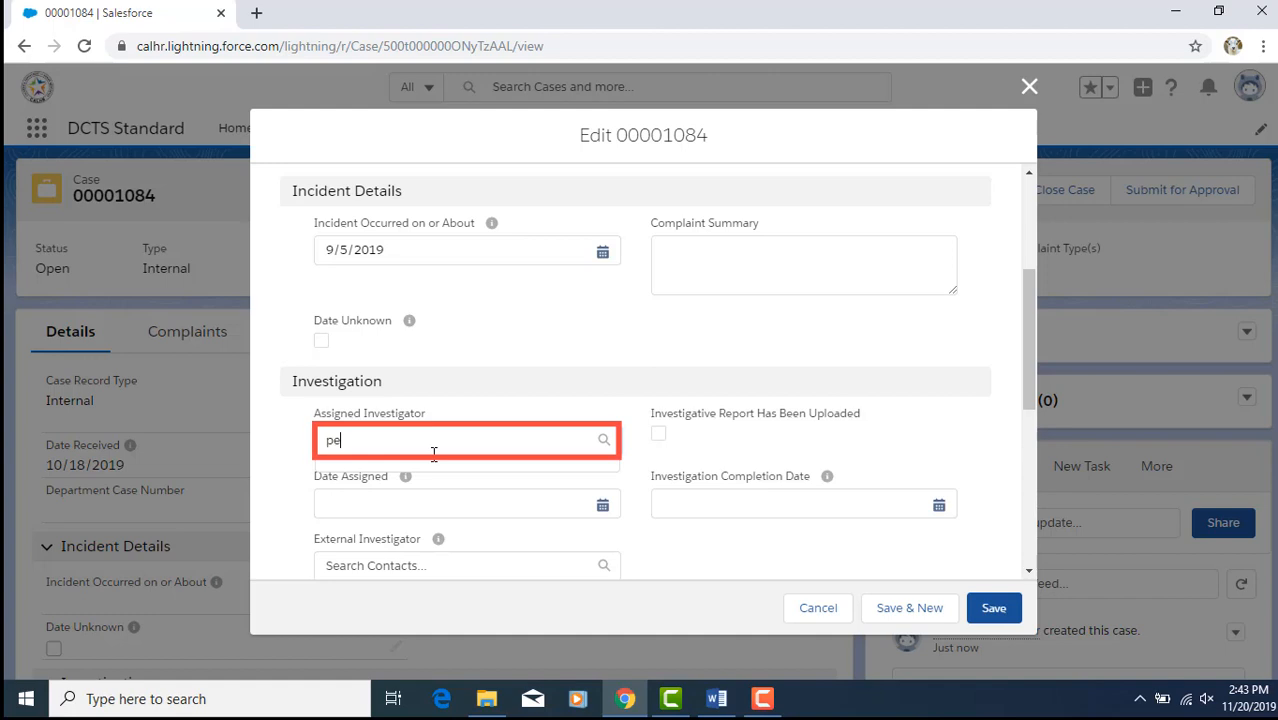
{"action": "type", "text": "ter"}
{"action": "key", "text": "Return"}
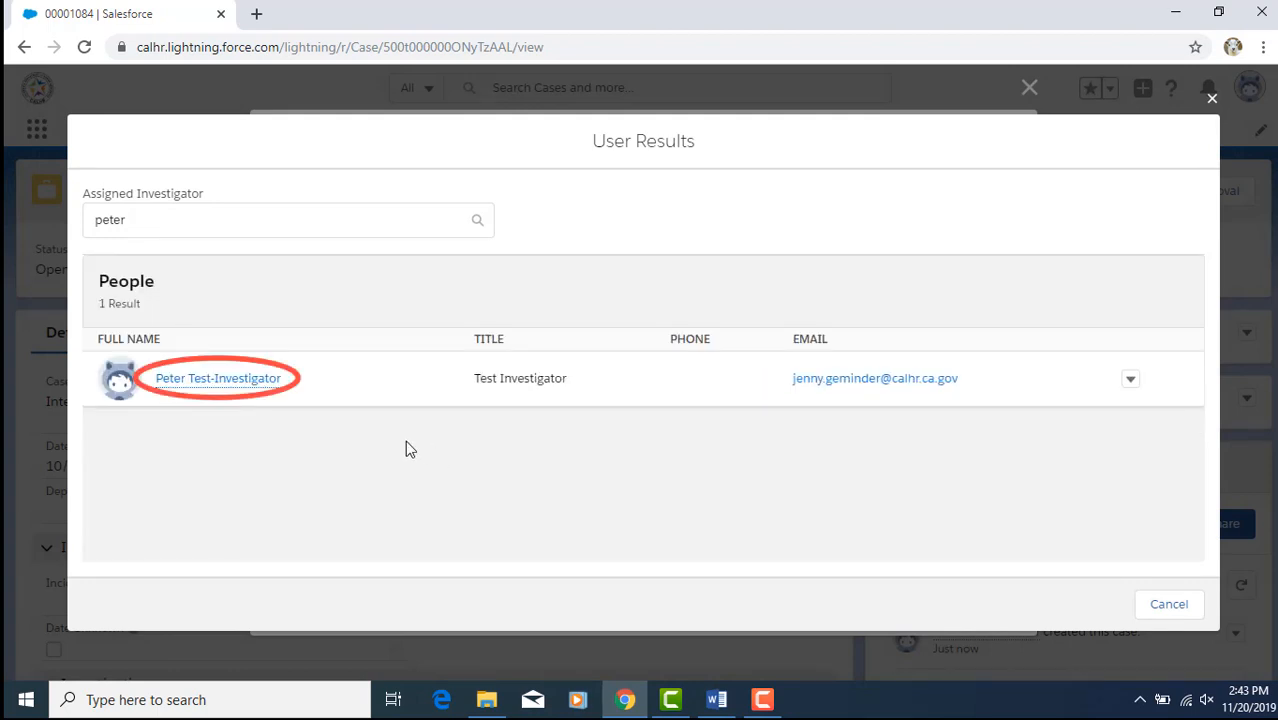
{"action": "left_click", "coordinate": [218, 378]}
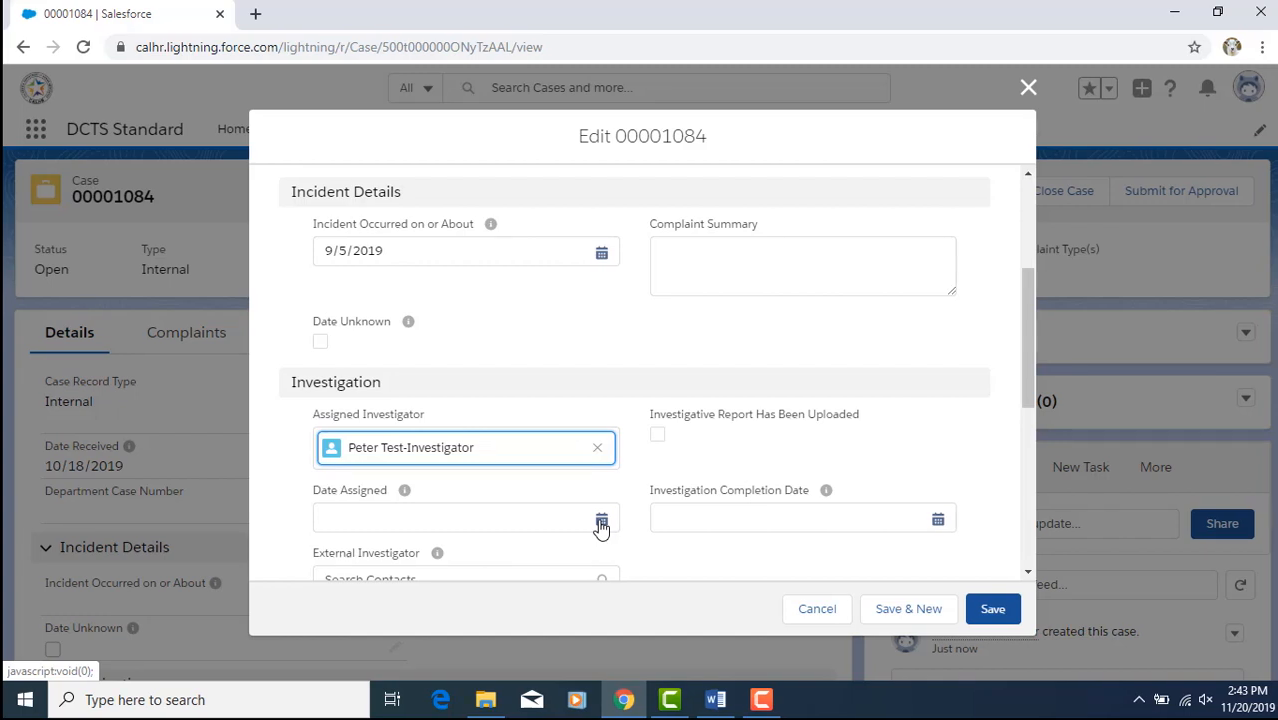
Set the investigation's Date Assigned to 10/21/2019.
{"action": "left_click", "coordinate": [602, 521]}
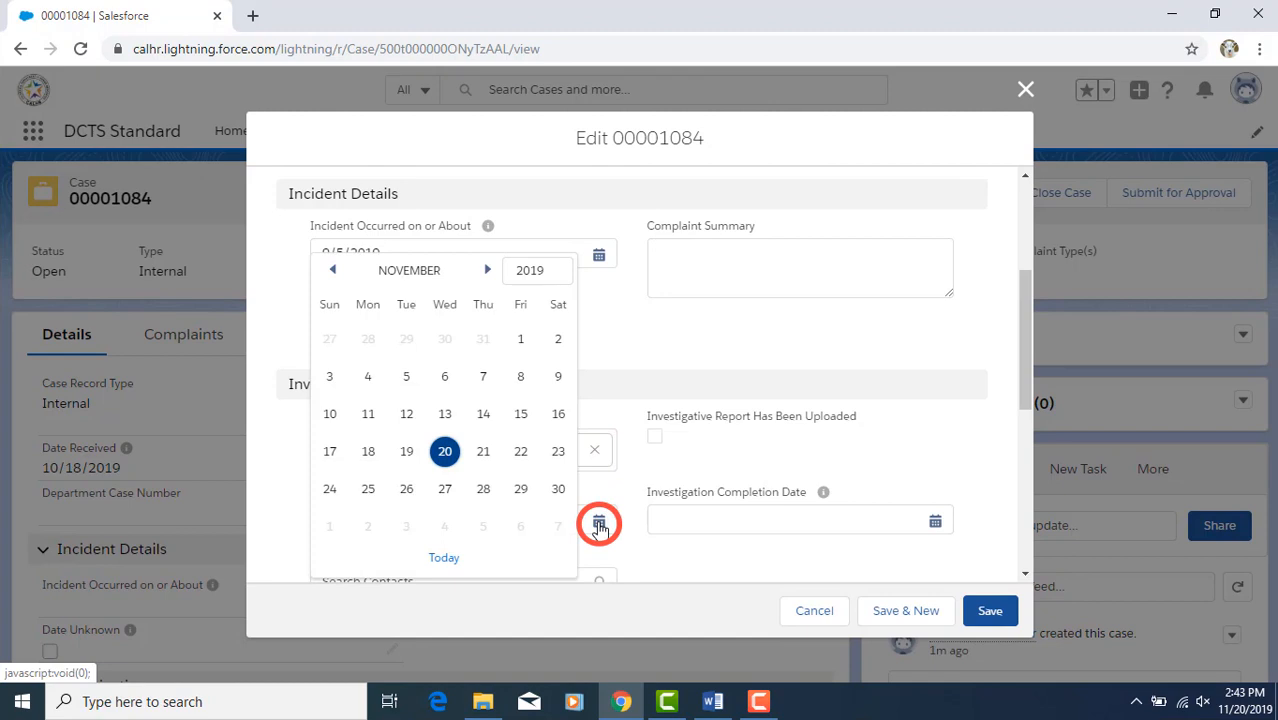
{"action": "left_click", "coordinate": [335, 272]}
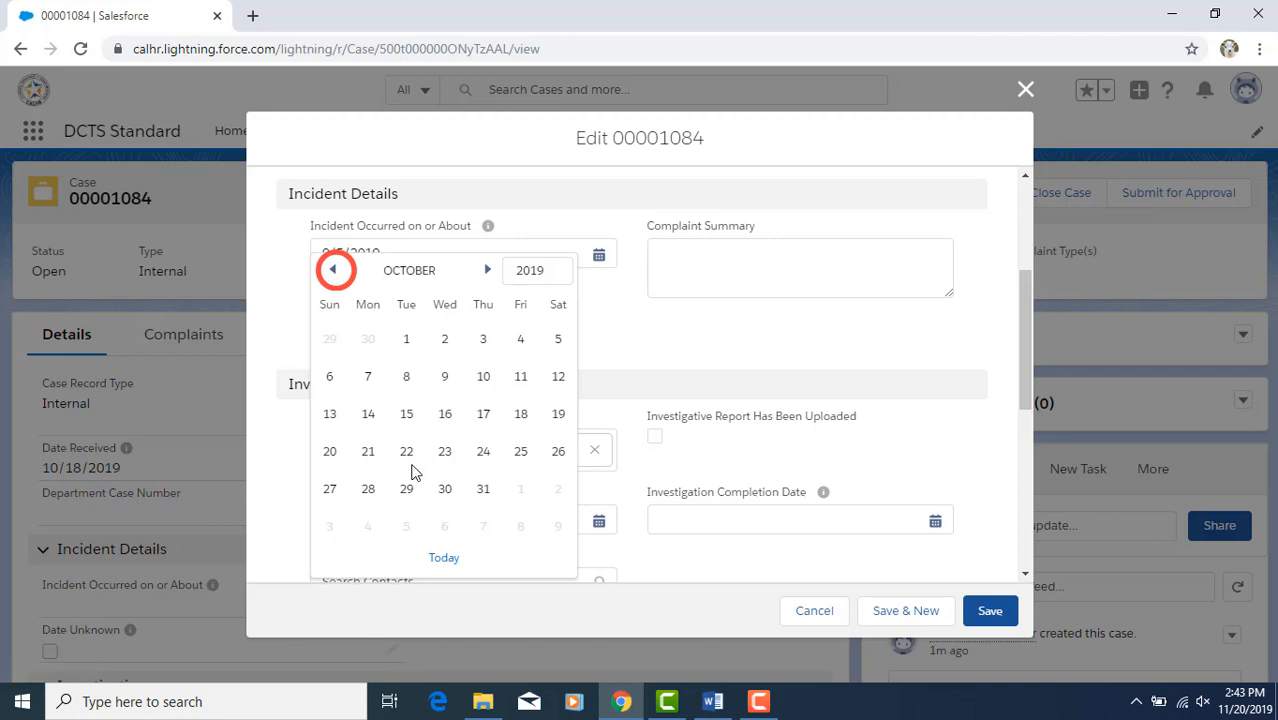
{"action": "left_click", "coordinate": [368, 454]}
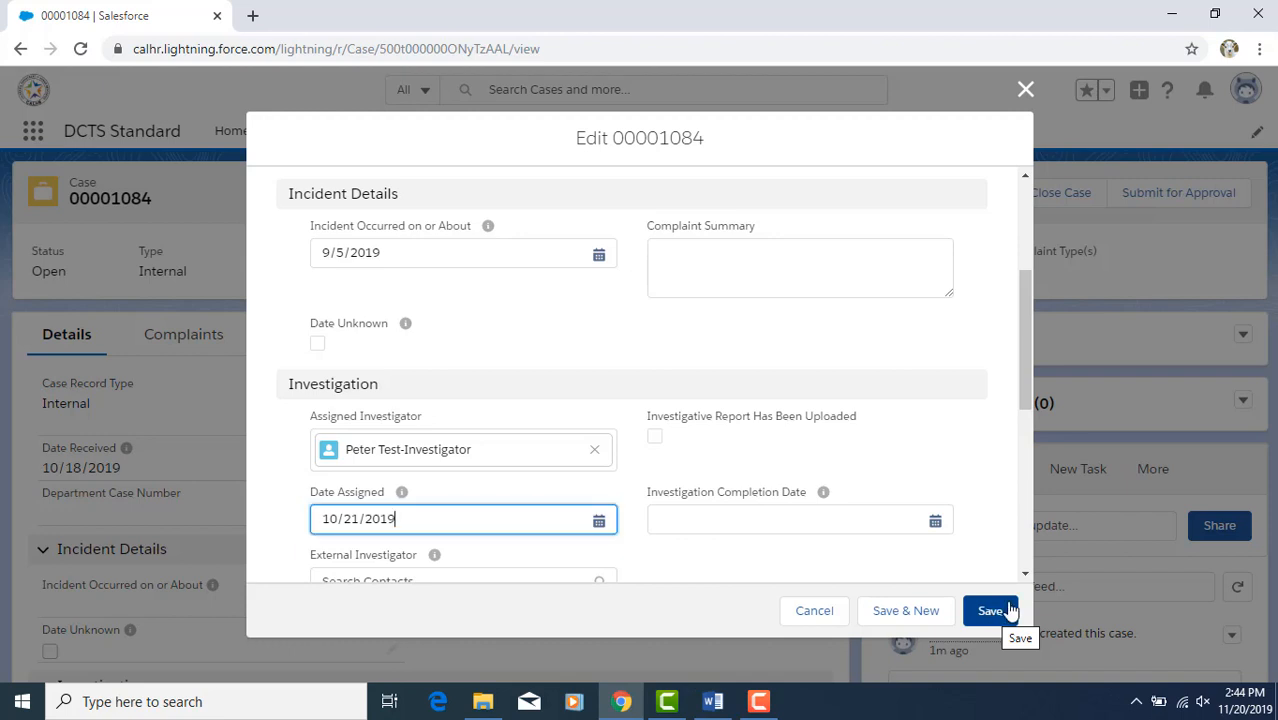
View the External Investigator lookup options, leave that field blank, and save the case edits.
{"action": "left_click", "coordinate": [1025, 574]}
{"action": "left_click", "coordinate": [1025, 576]}
{"action": "left_click", "coordinate": [1025, 576]}
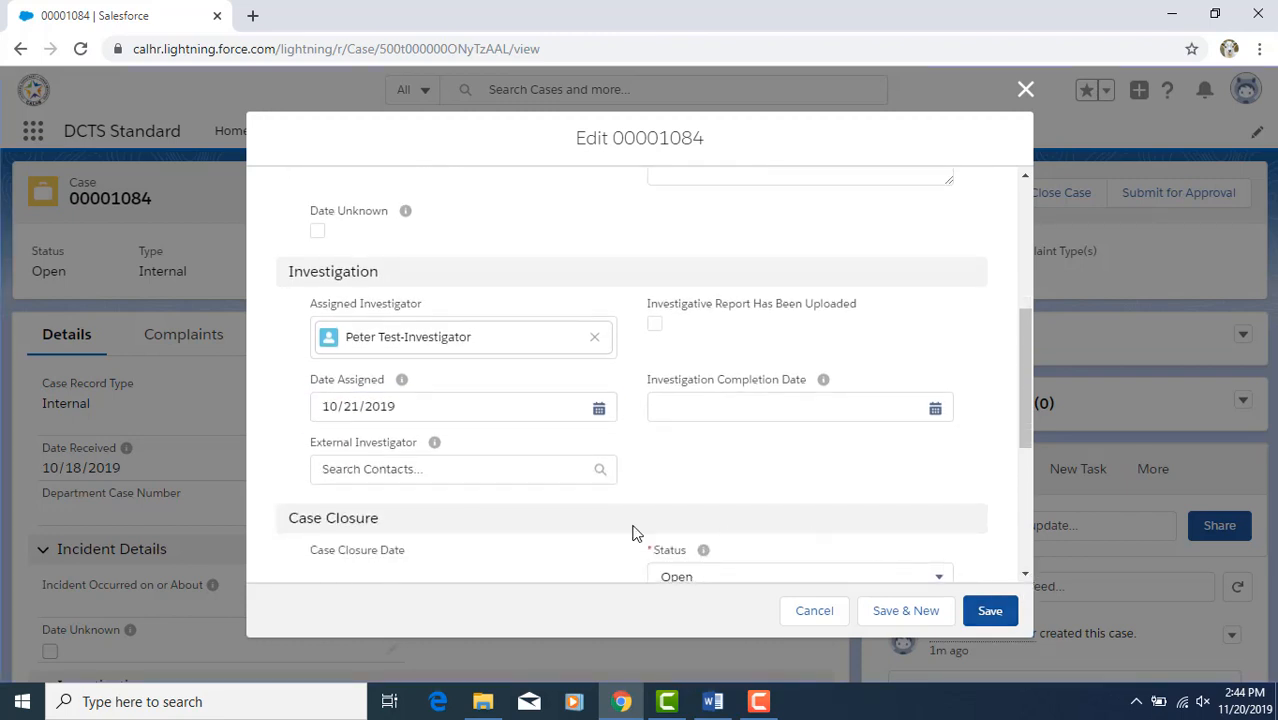
{"action": "left_click", "coordinate": [458, 469]}
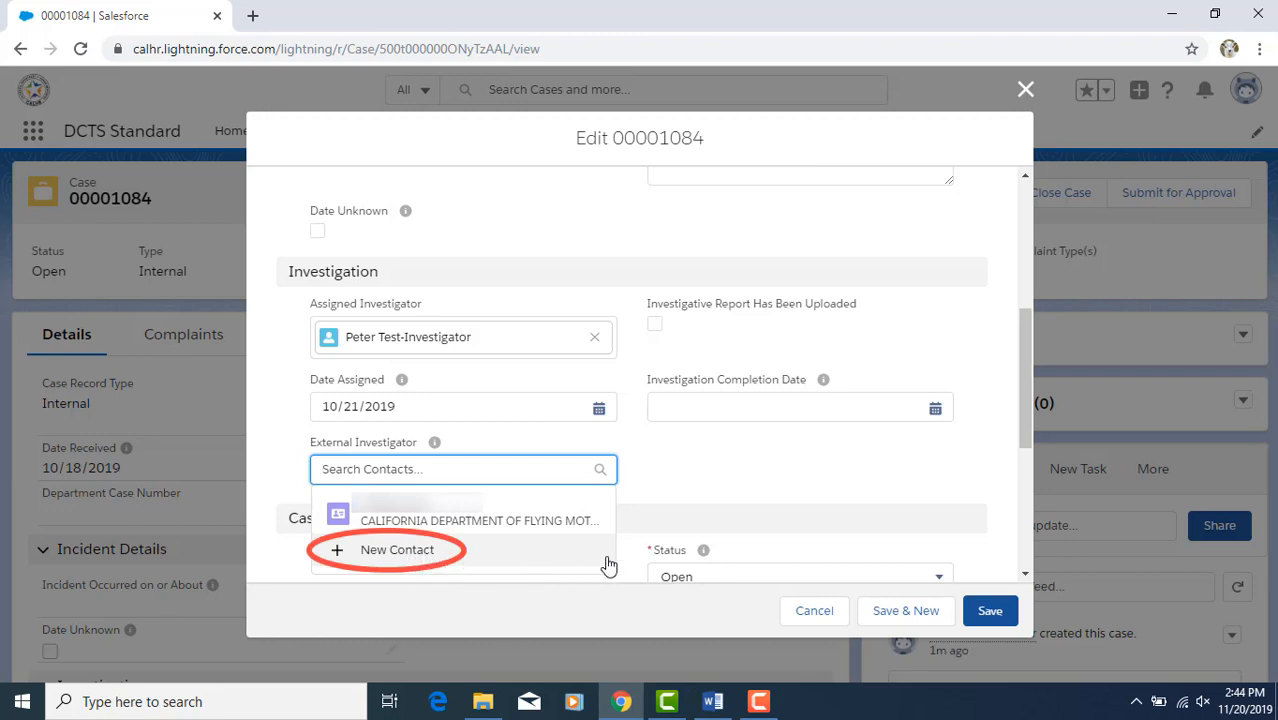
{"action": "left_click", "coordinate": [685, 472]}
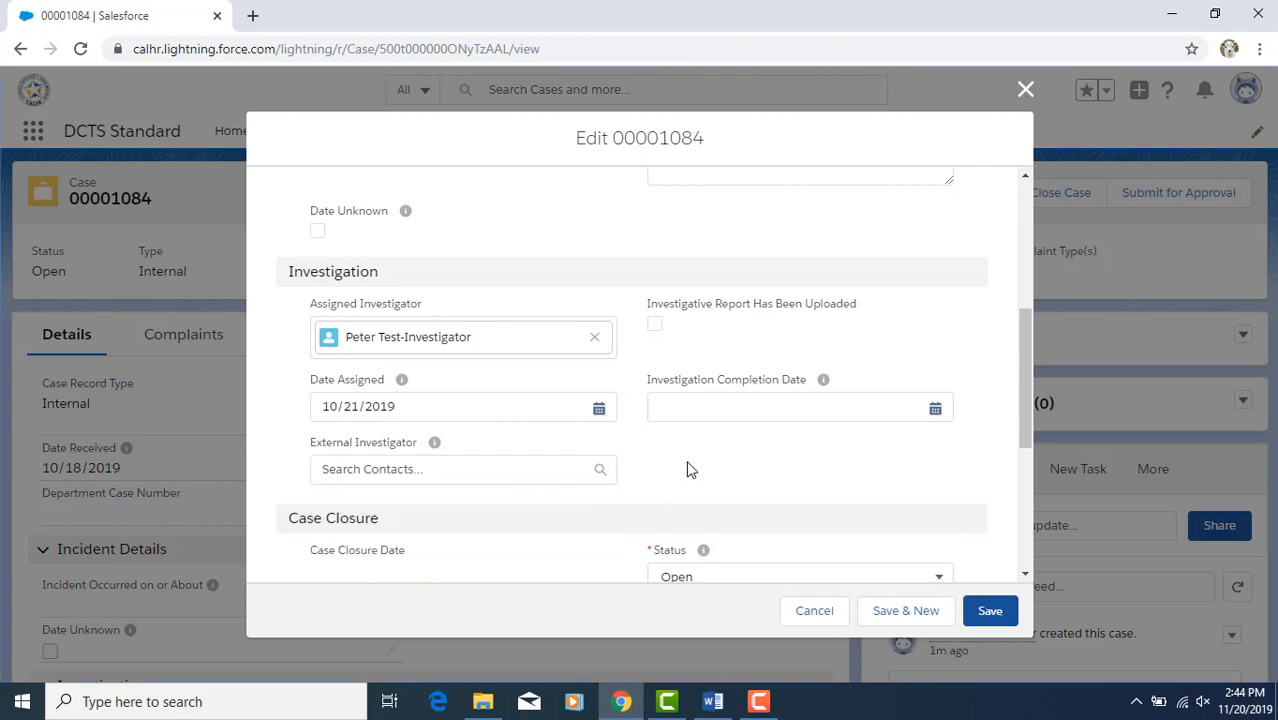
{"action": "left_click", "coordinate": [992, 613]}
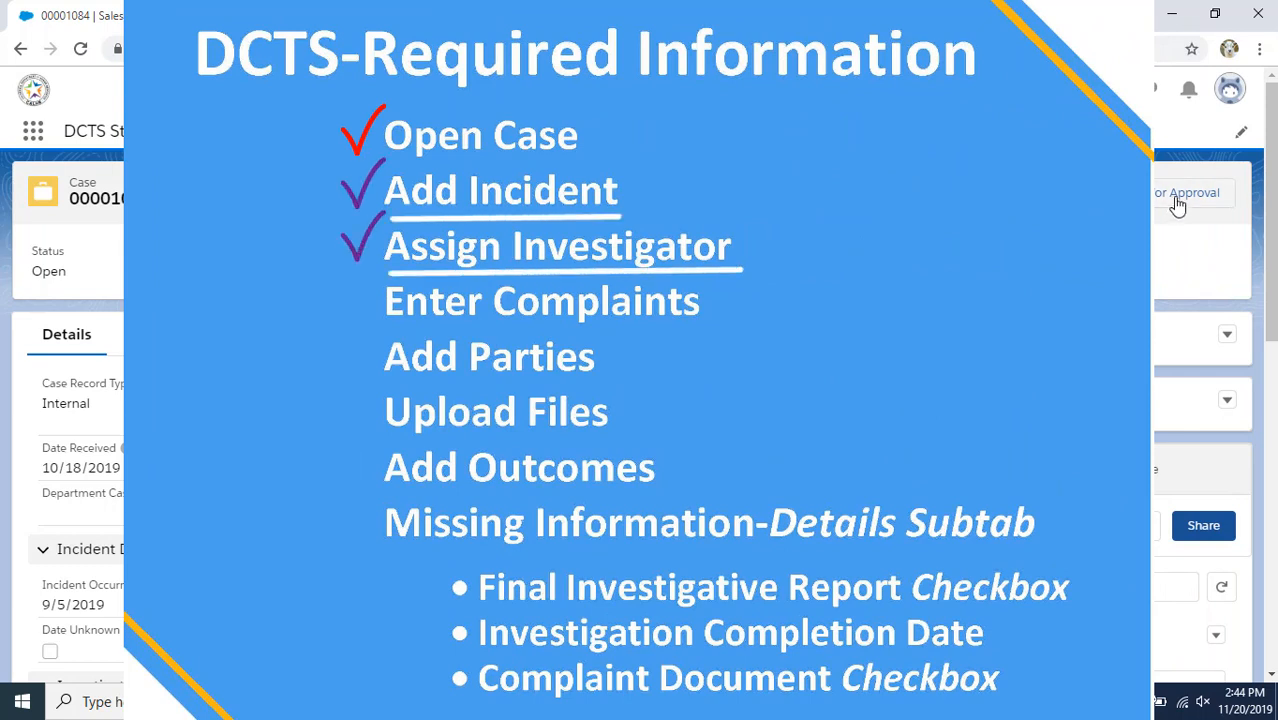
Log out of the current account and log in as the assigned investigator with the saved username and password.
{"action": "left_click", "coordinate": [1231, 91]}
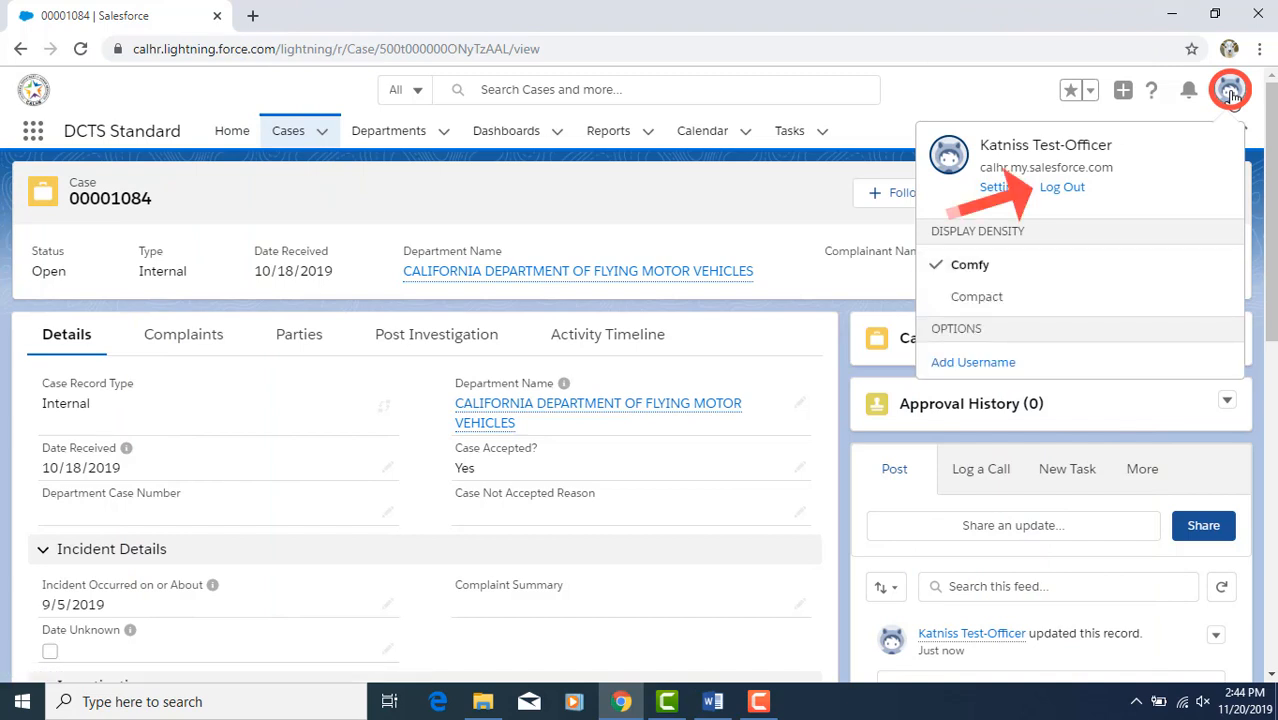
{"action": "left_click", "coordinate": [1064, 188]}
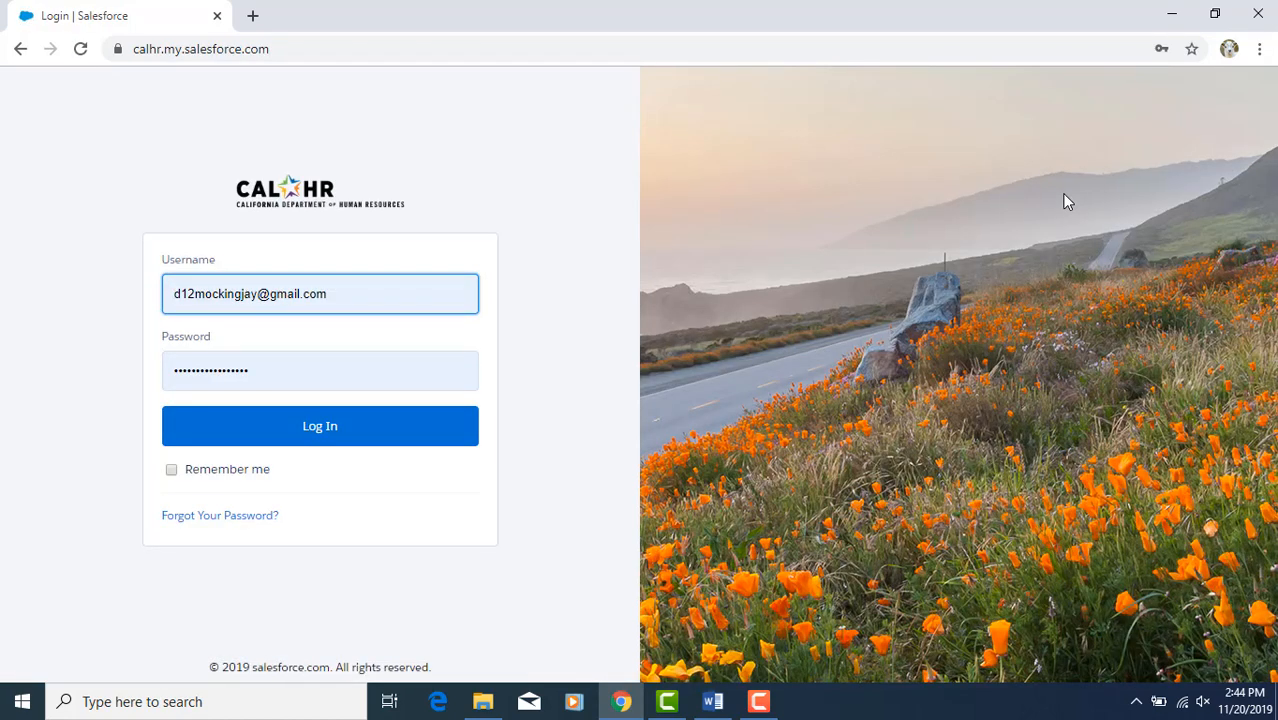
{"action": "left_click", "coordinate": [357, 293]}
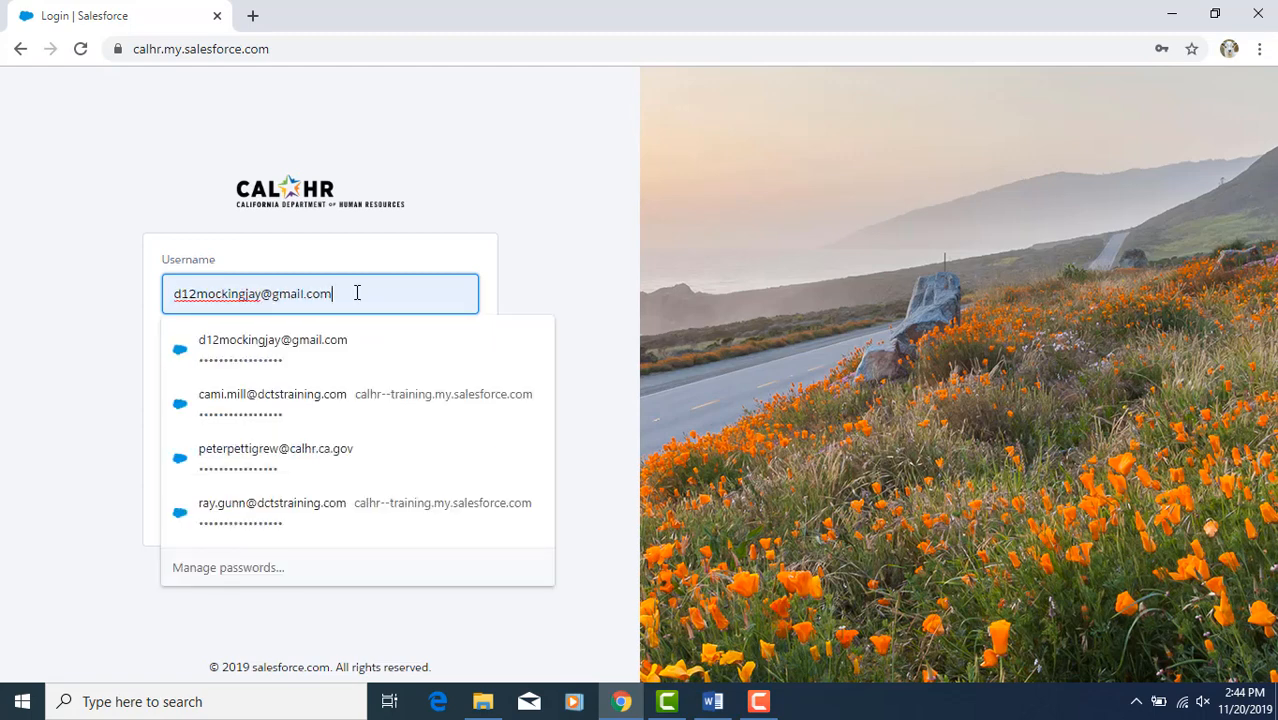
{"action": "left_click", "coordinate": [322, 460]}
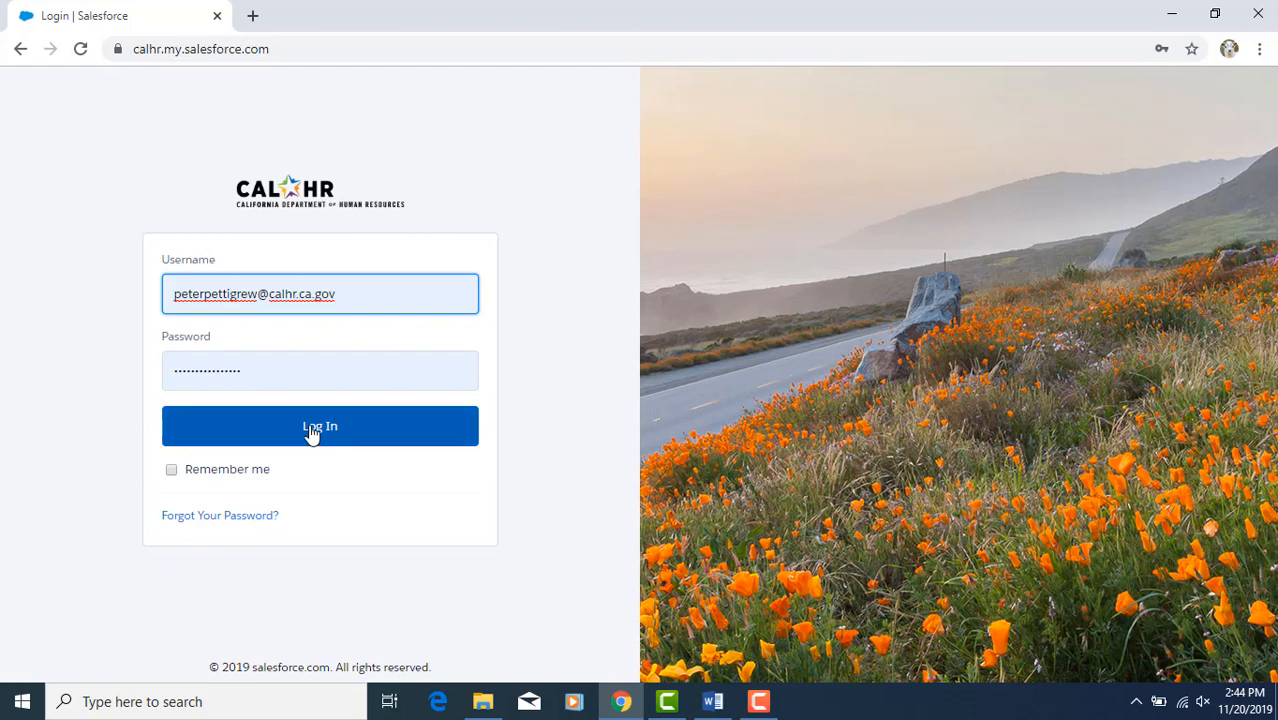
{"action": "left_click", "coordinate": [312, 428]}
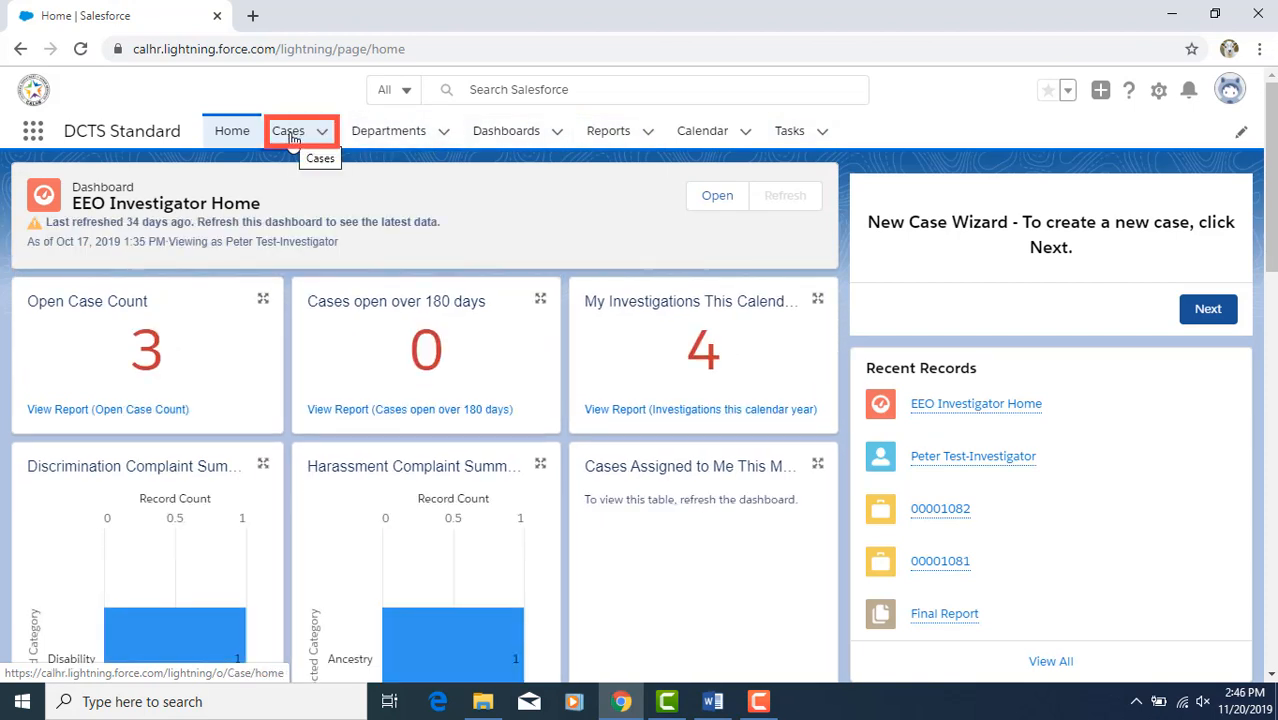
Show the All Open Cases list and open the internal case received on 10/18/2019.
{"action": "left_click", "coordinate": [290, 132]}
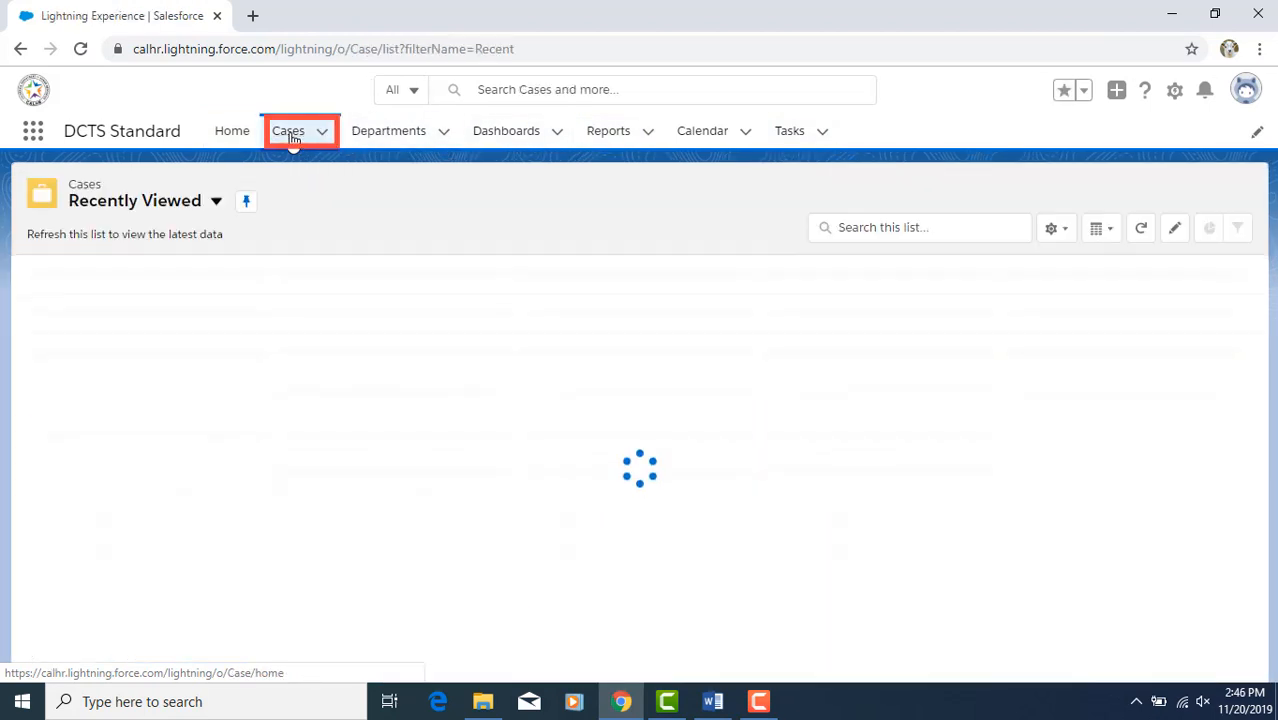
{"action": "left_click", "coordinate": [216, 202]}
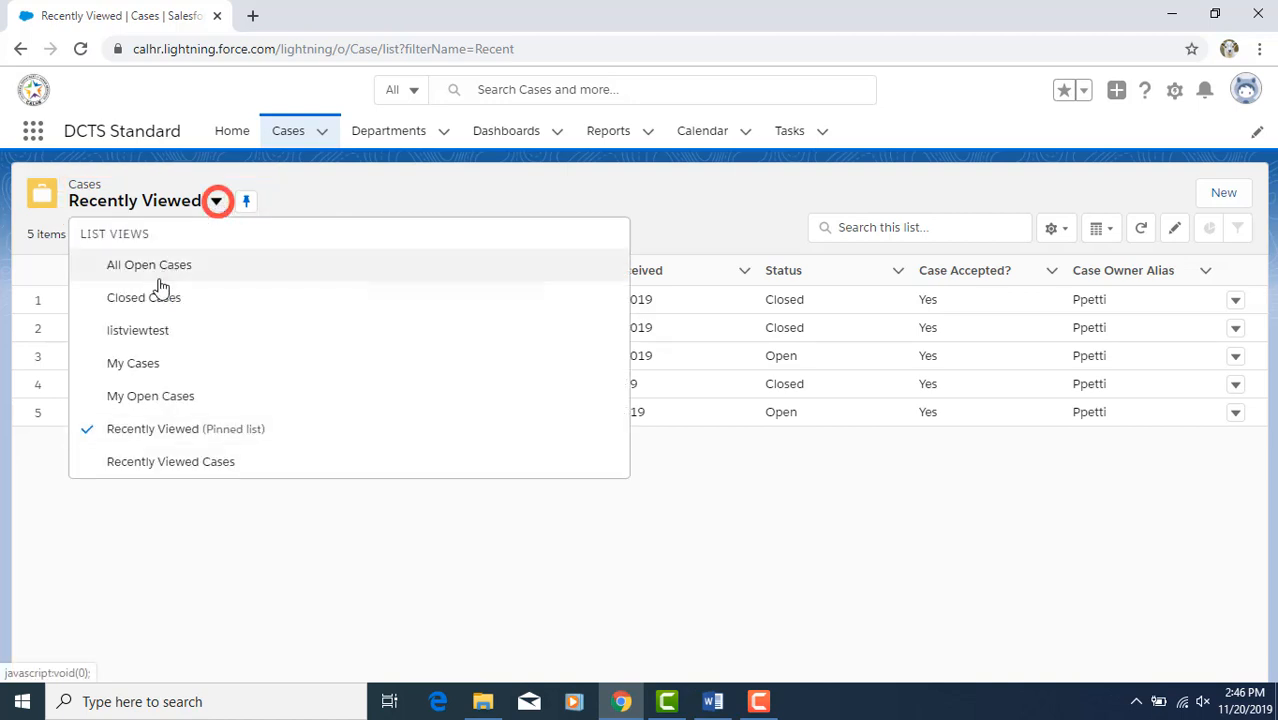
{"action": "left_click", "coordinate": [163, 272]}
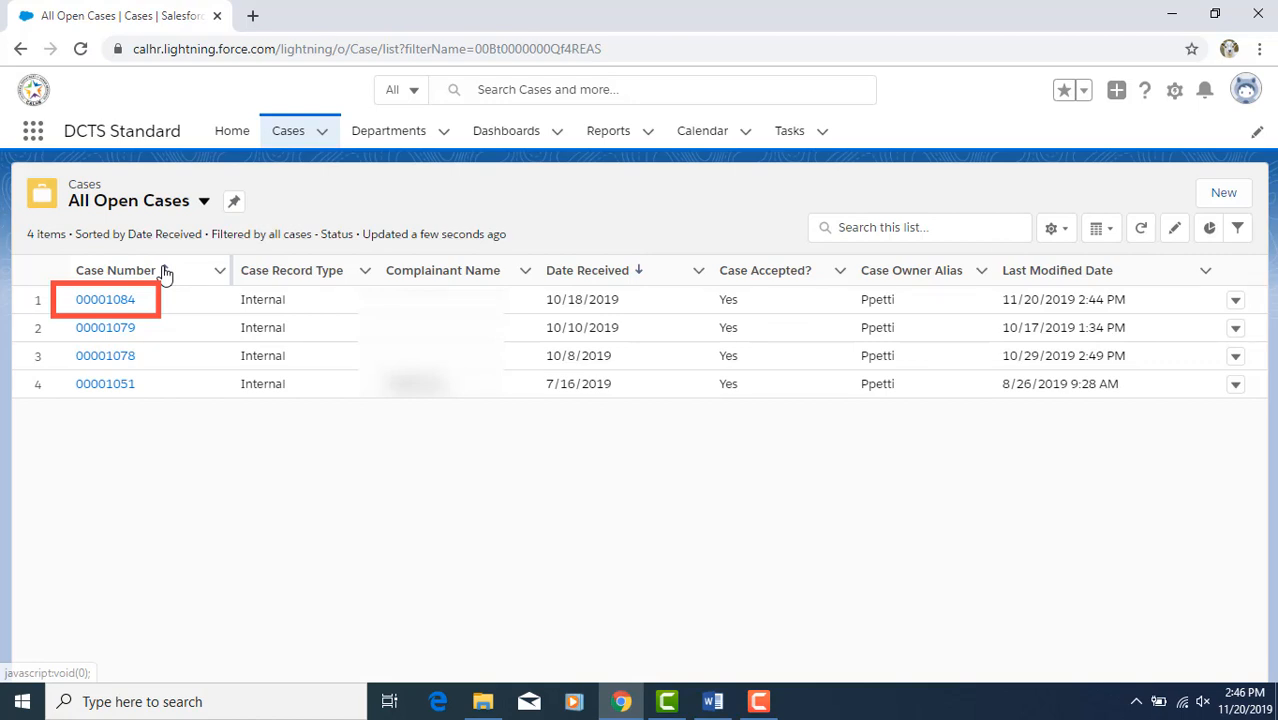
{"action": "left_click", "coordinate": [118, 300]}
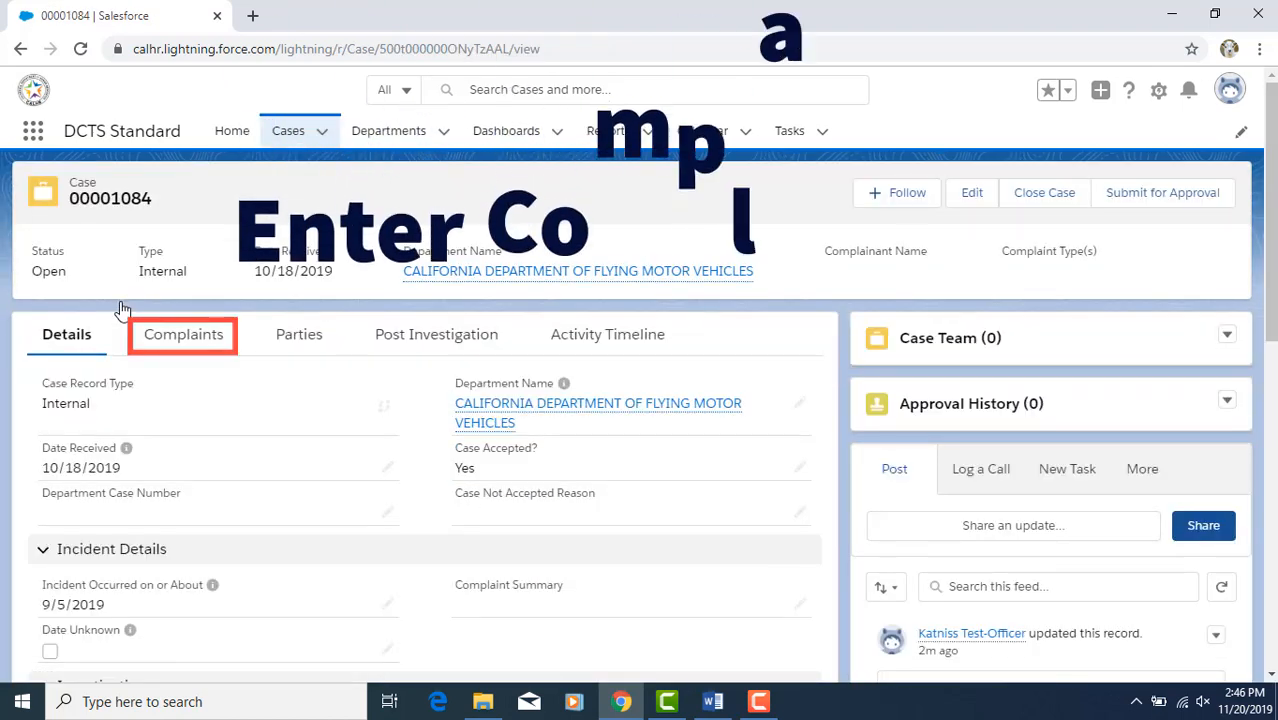
Add a Discrimination complaint with Protected Category Race to the case, saving it and starting another complaint.
{"action": "left_click", "coordinate": [188, 340]}
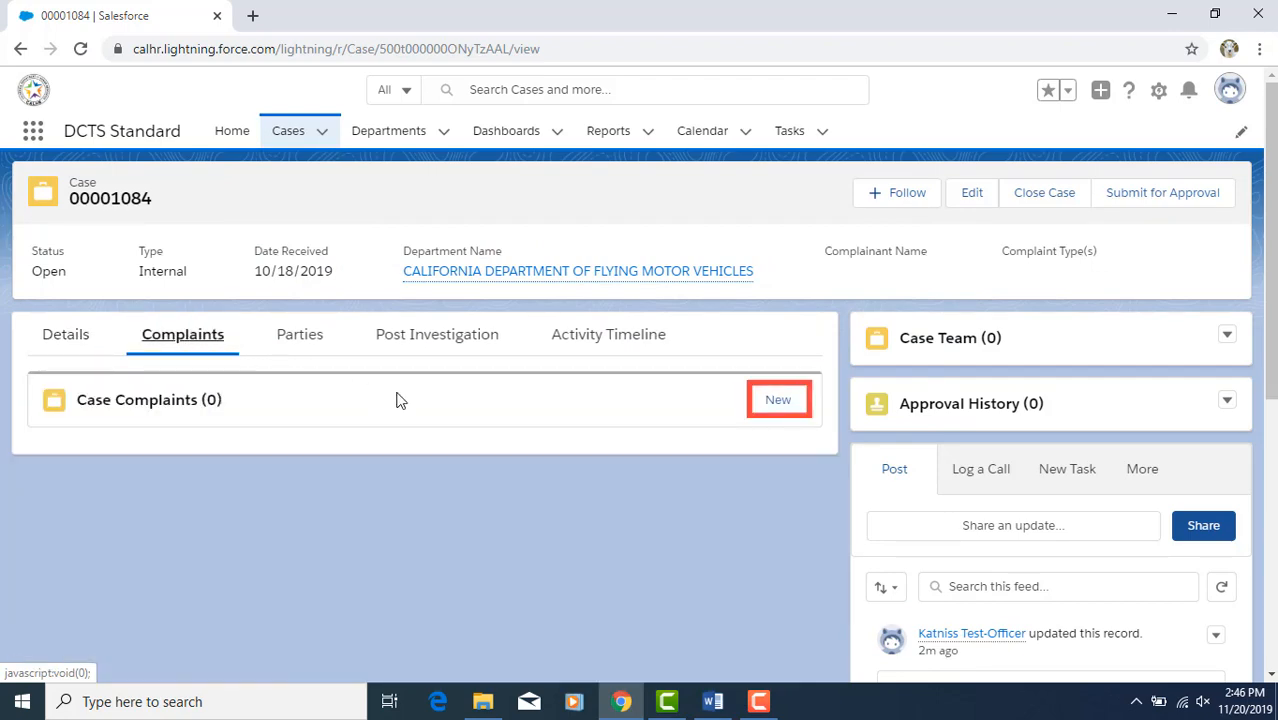
{"action": "left_click", "coordinate": [776, 404]}
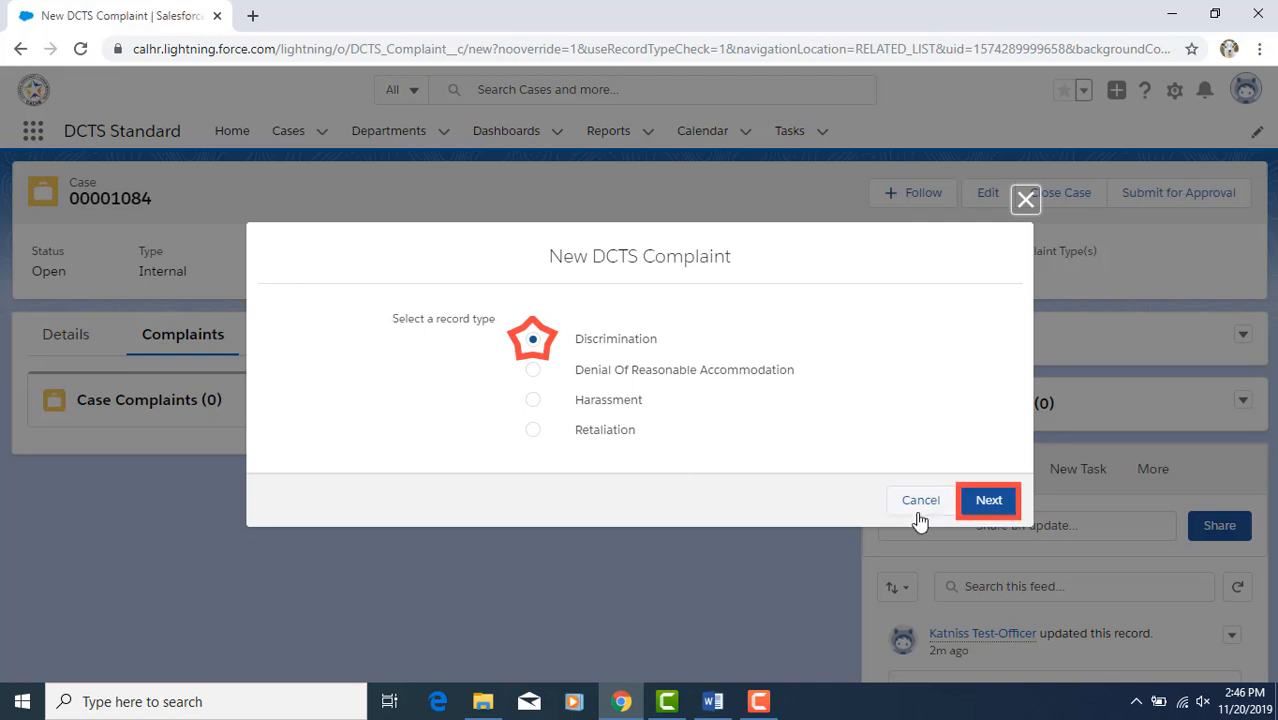
{"action": "left_click", "coordinate": [988, 506]}
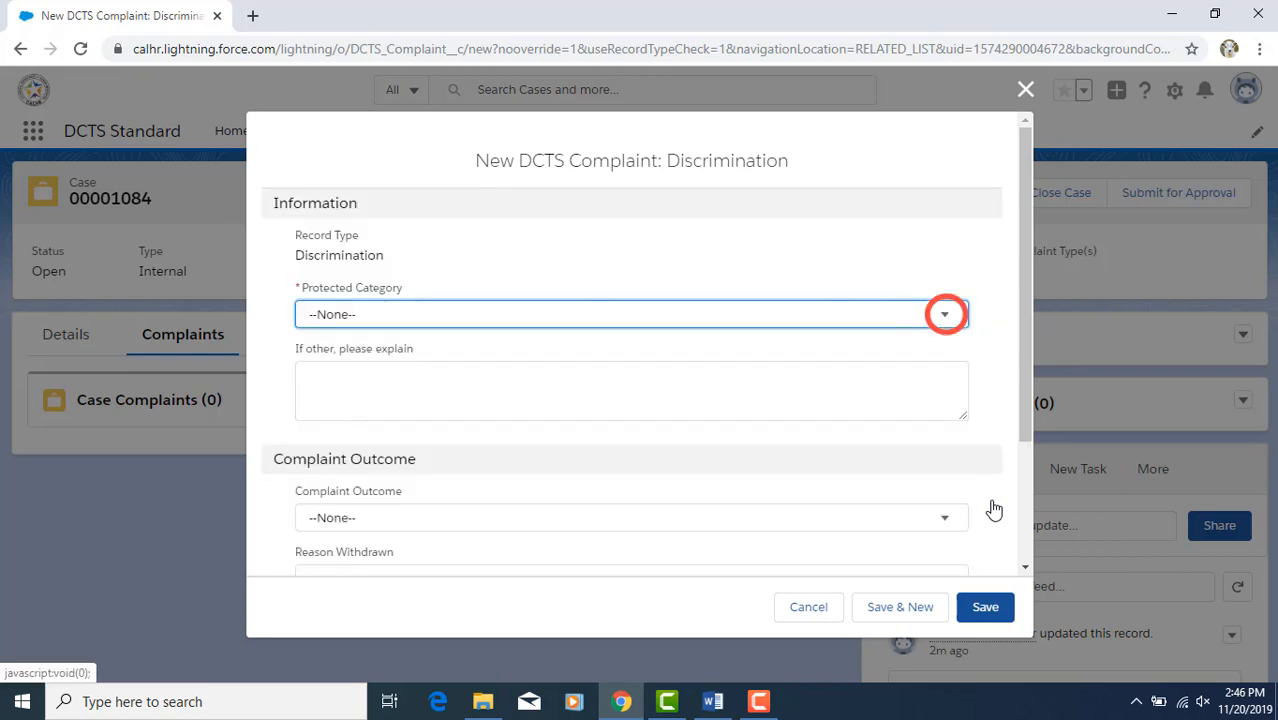
{"action": "left_click", "coordinate": [944, 316]}
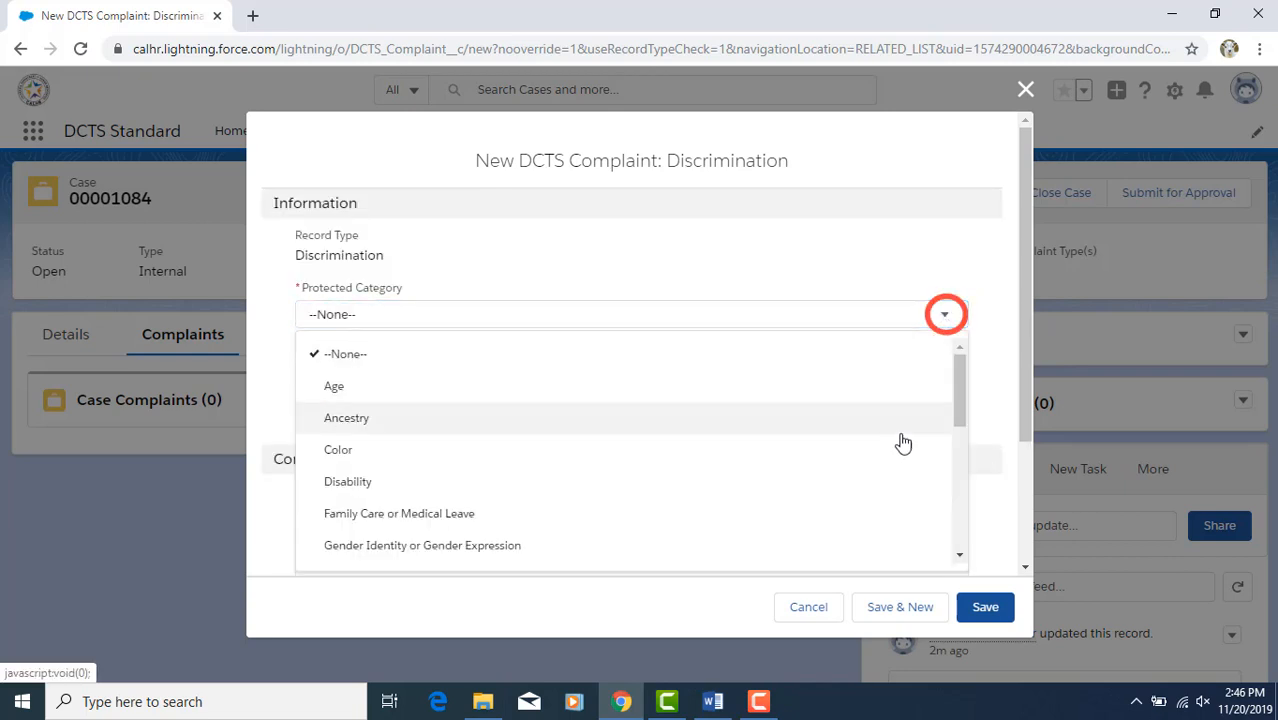
{"action": "scroll", "coordinate": [903, 443], "scroll_direction": "down", "scroll_amount": 2}
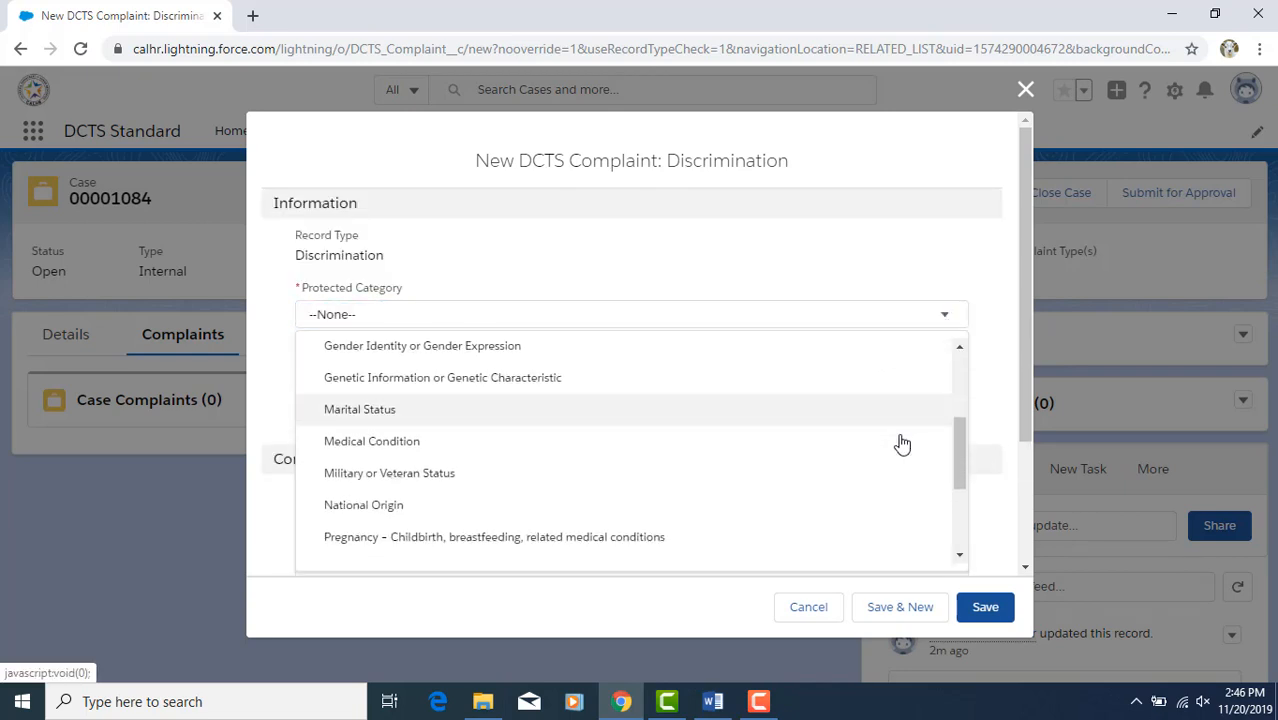
{"action": "scroll", "coordinate": [901, 442], "scroll_direction": "down", "scroll_amount": 1}
{"action": "left_click", "coordinate": [876, 499]}
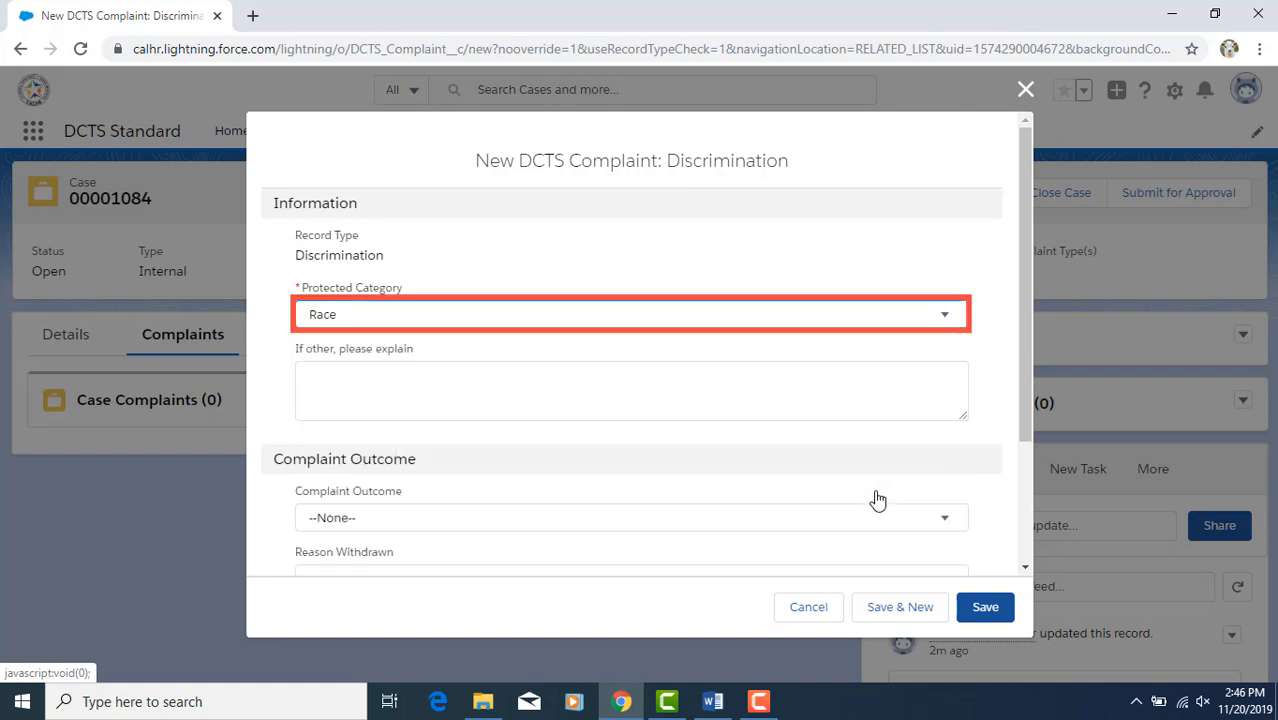
{"action": "left_click", "coordinate": [903, 620]}
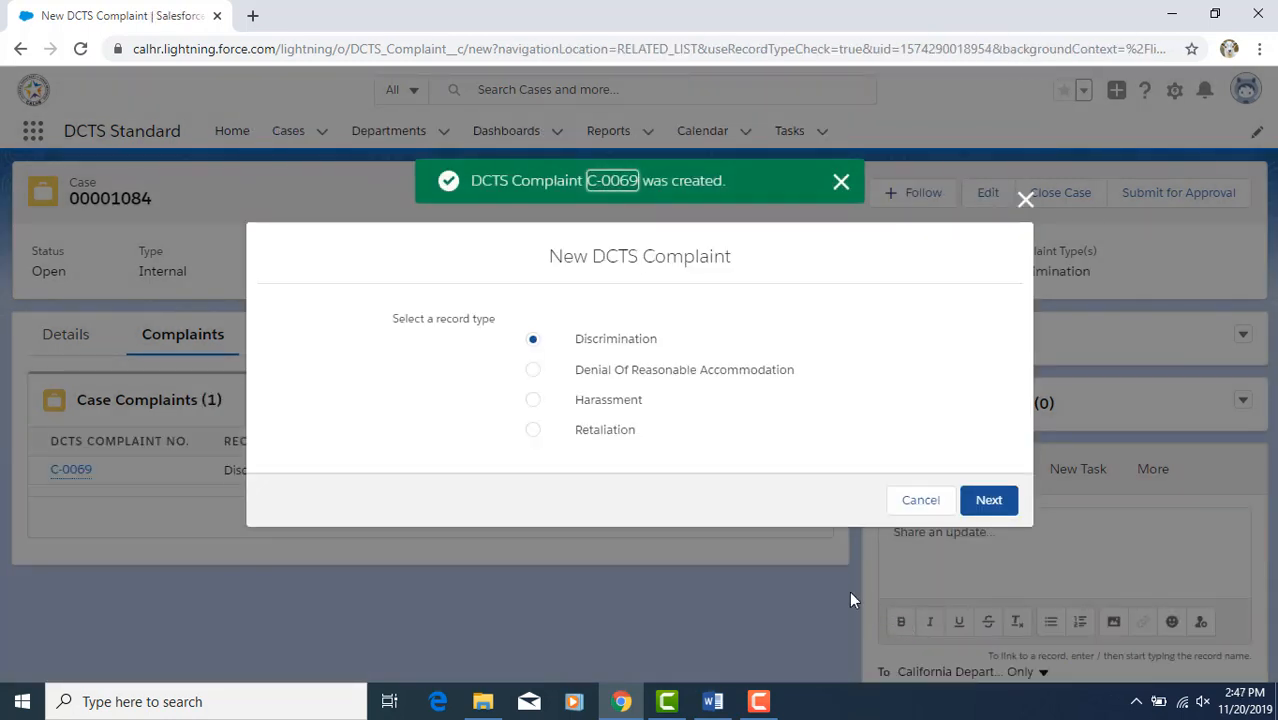
Add a Harassment complaint with Protected Category Race to the case and save it.
{"action": "left_click", "coordinate": [533, 399]}
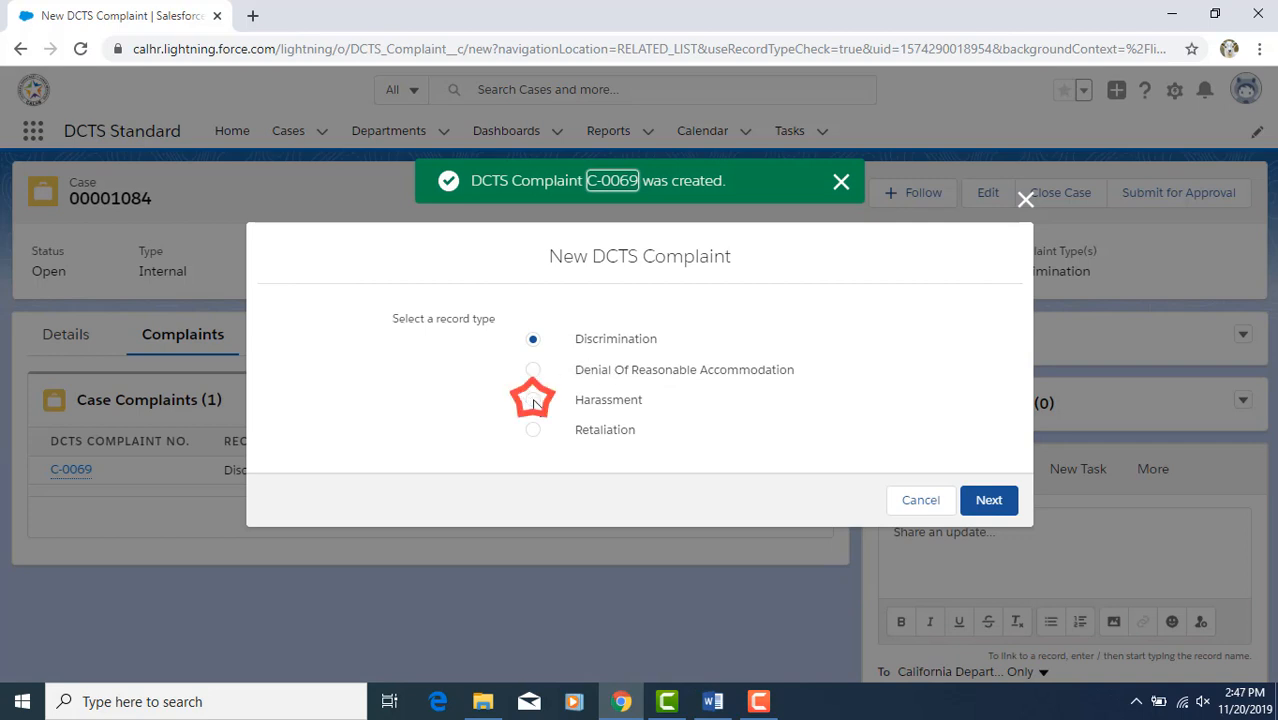
{"action": "left_click", "coordinate": [990, 504]}
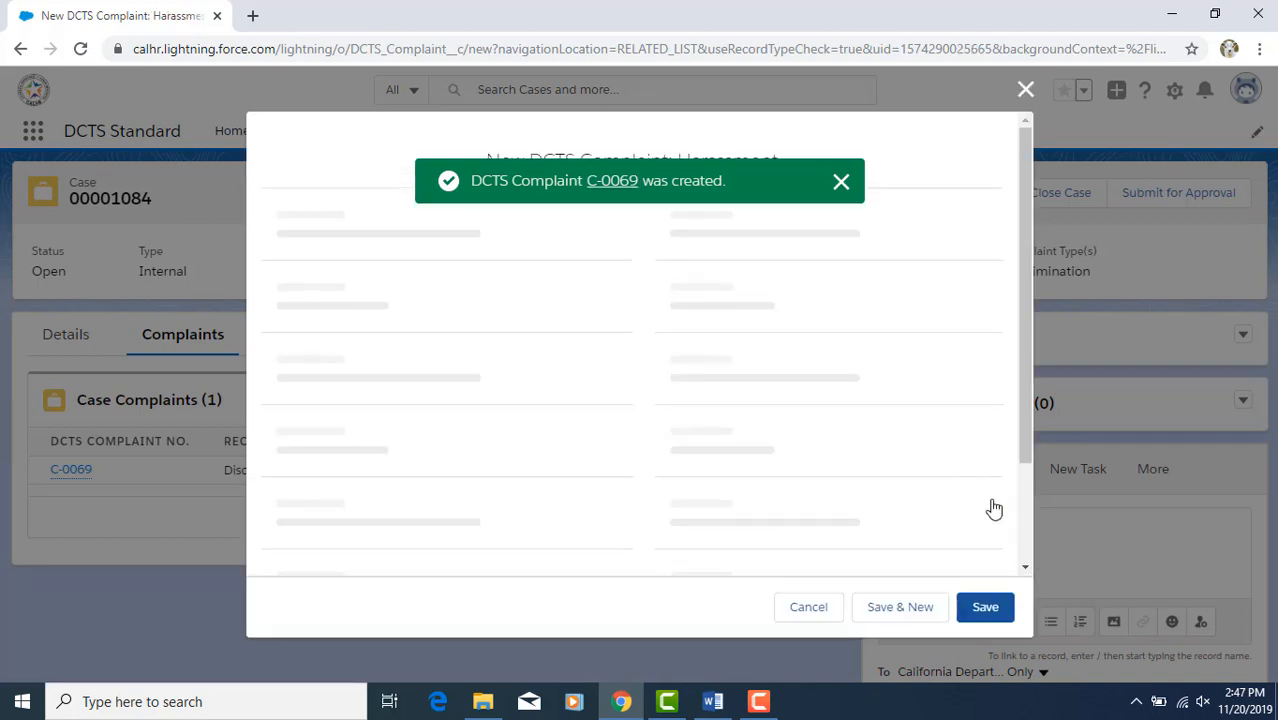
{"action": "left_click", "coordinate": [944, 314]}
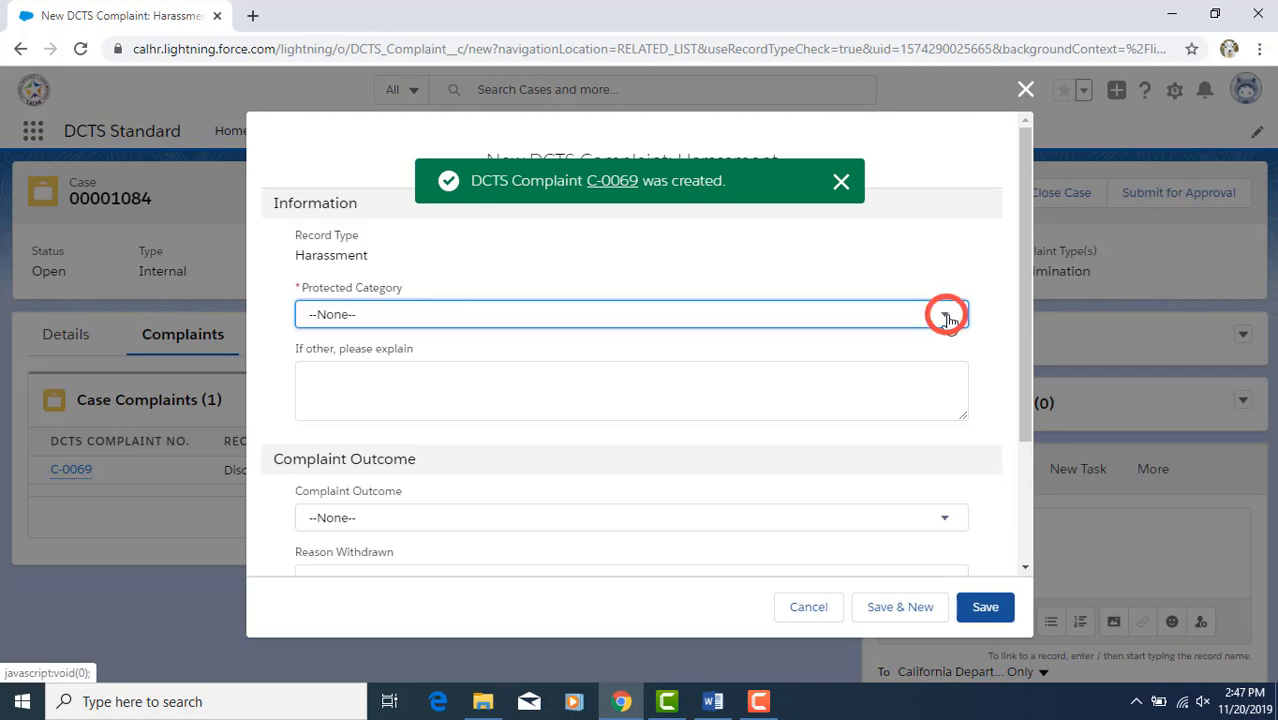
{"action": "scroll", "coordinate": [935, 370], "scroll_direction": "down", "scroll_amount": 5}
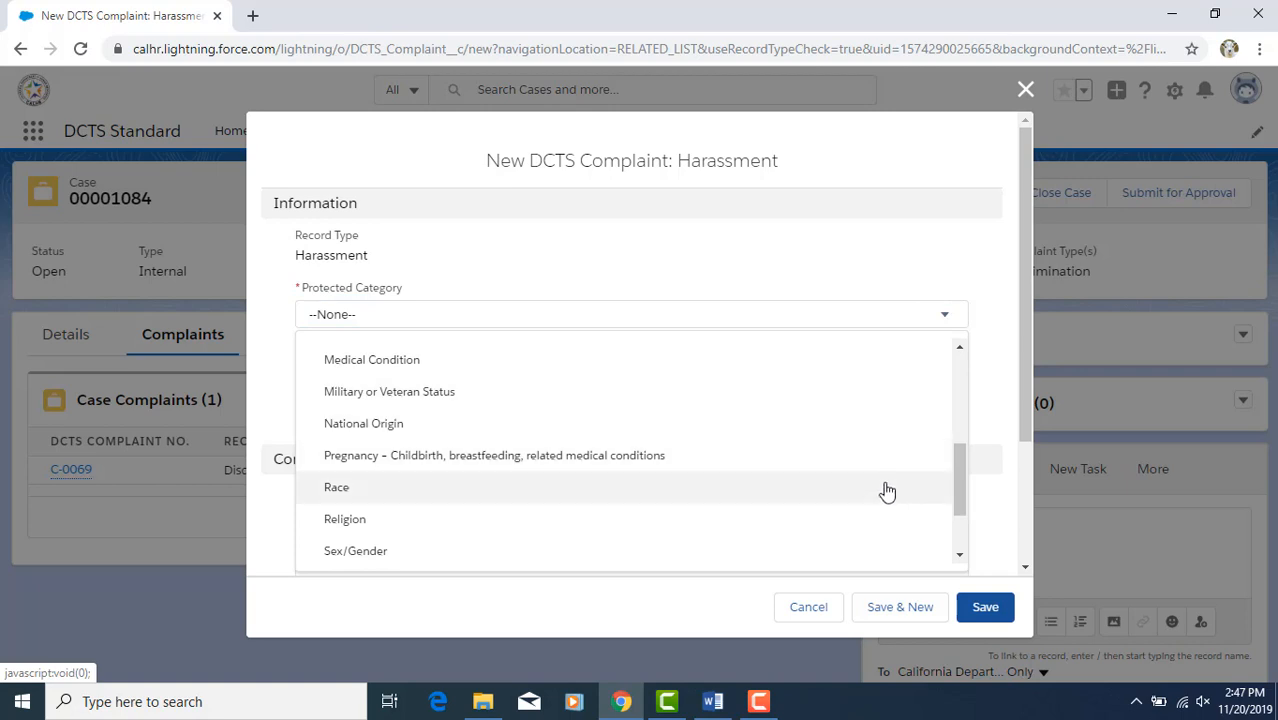
{"action": "left_click", "coordinate": [884, 489]}
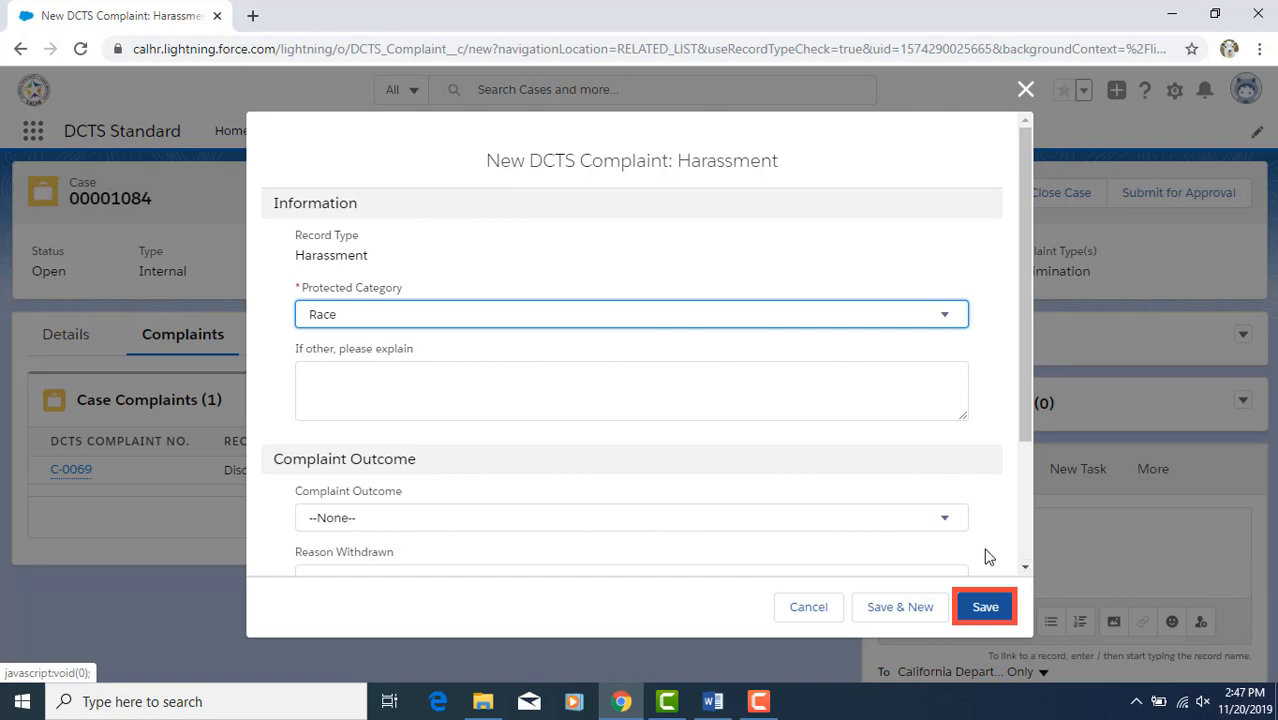
{"action": "left_click", "coordinate": [990, 610]}
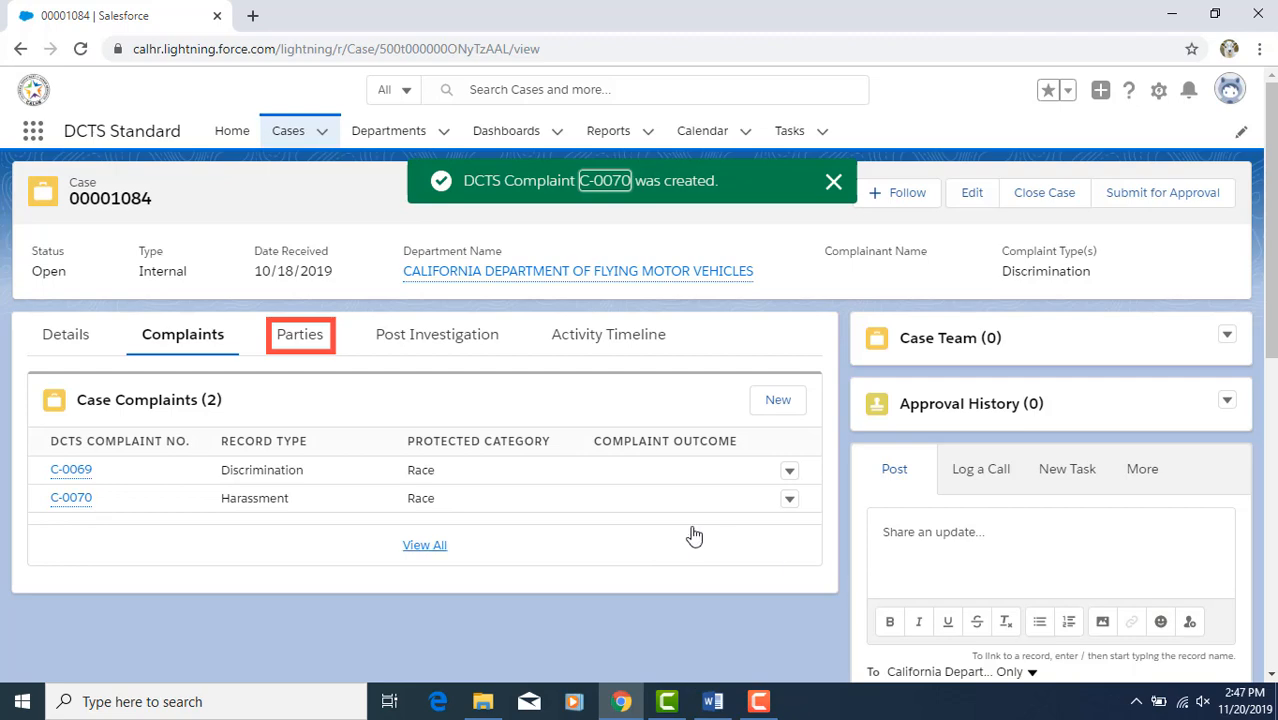
Start a new party for the case with case role Complainant and party type State Employee.
{"action": "left_click", "coordinate": [299, 338]}
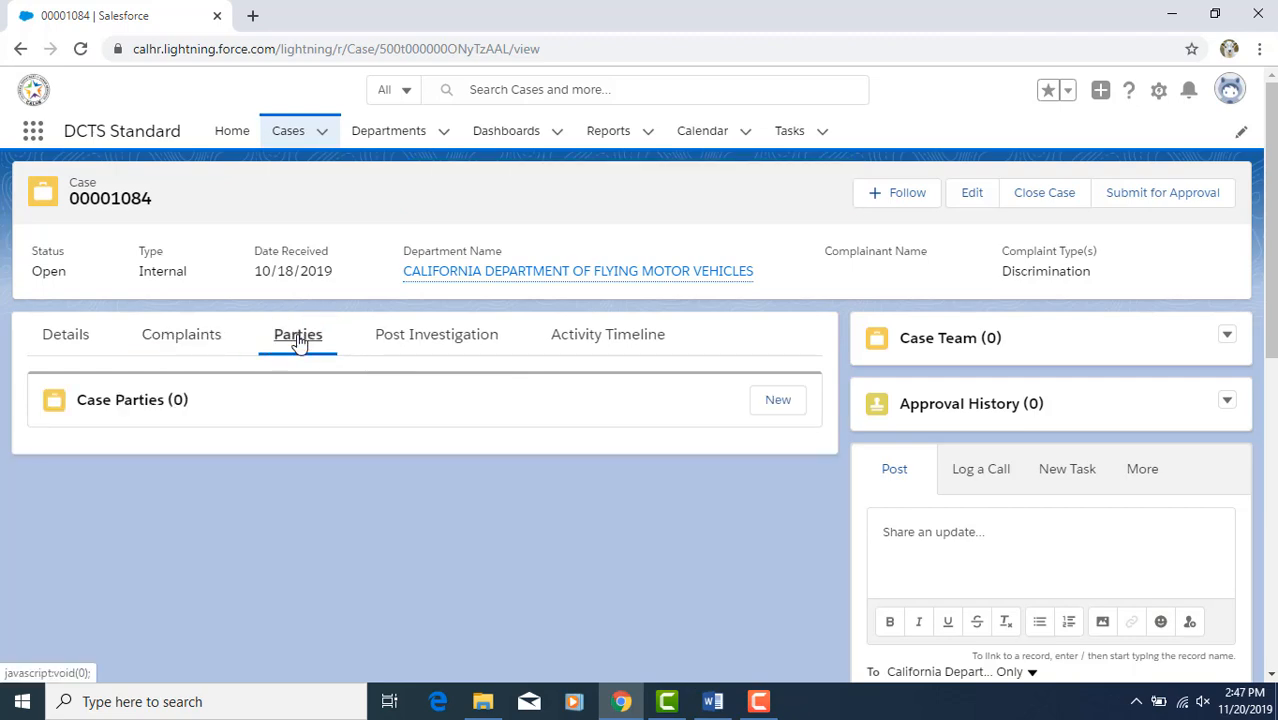
{"action": "left_click", "coordinate": [776, 402]}
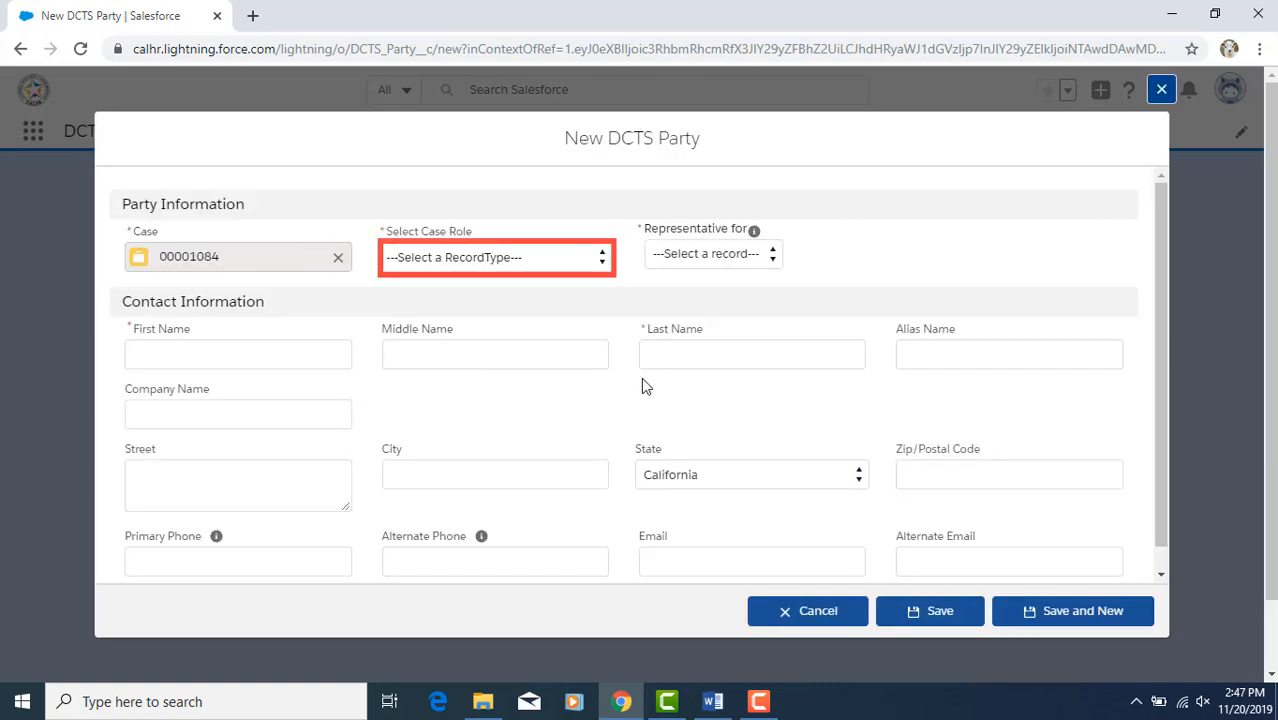
{"action": "left_click", "coordinate": [604, 262]}
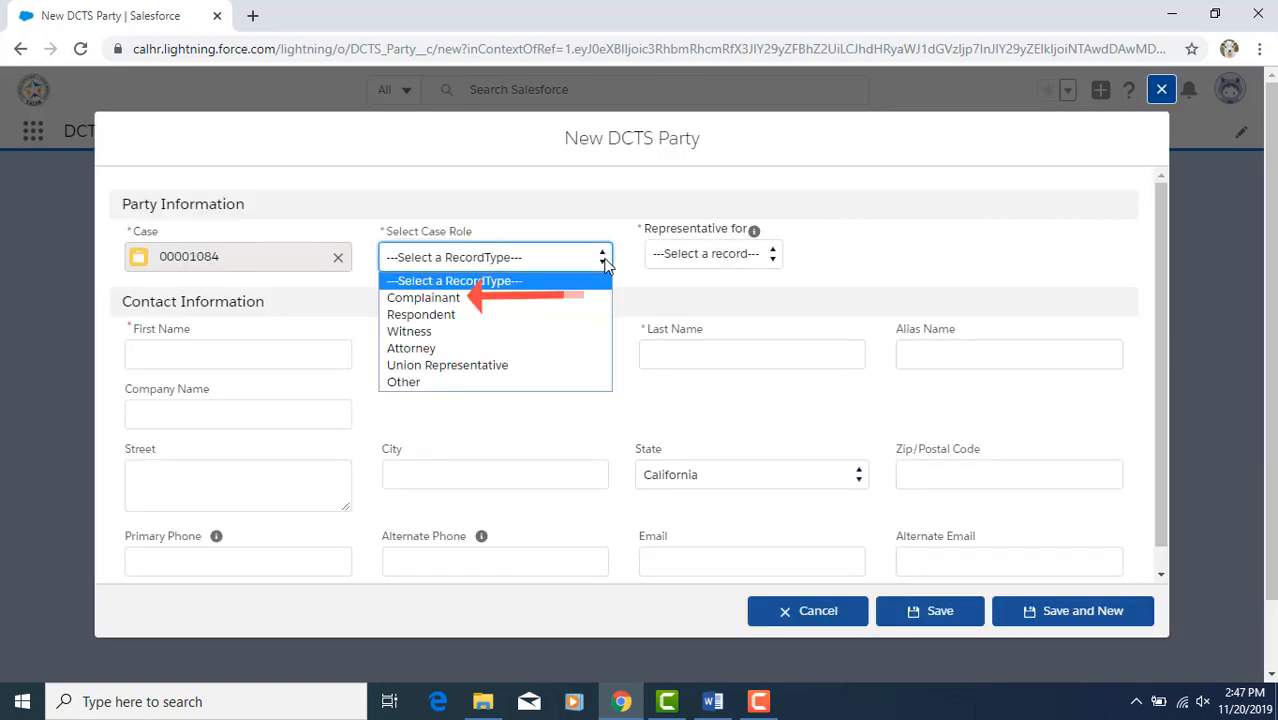
{"action": "left_click", "coordinate": [578, 296]}
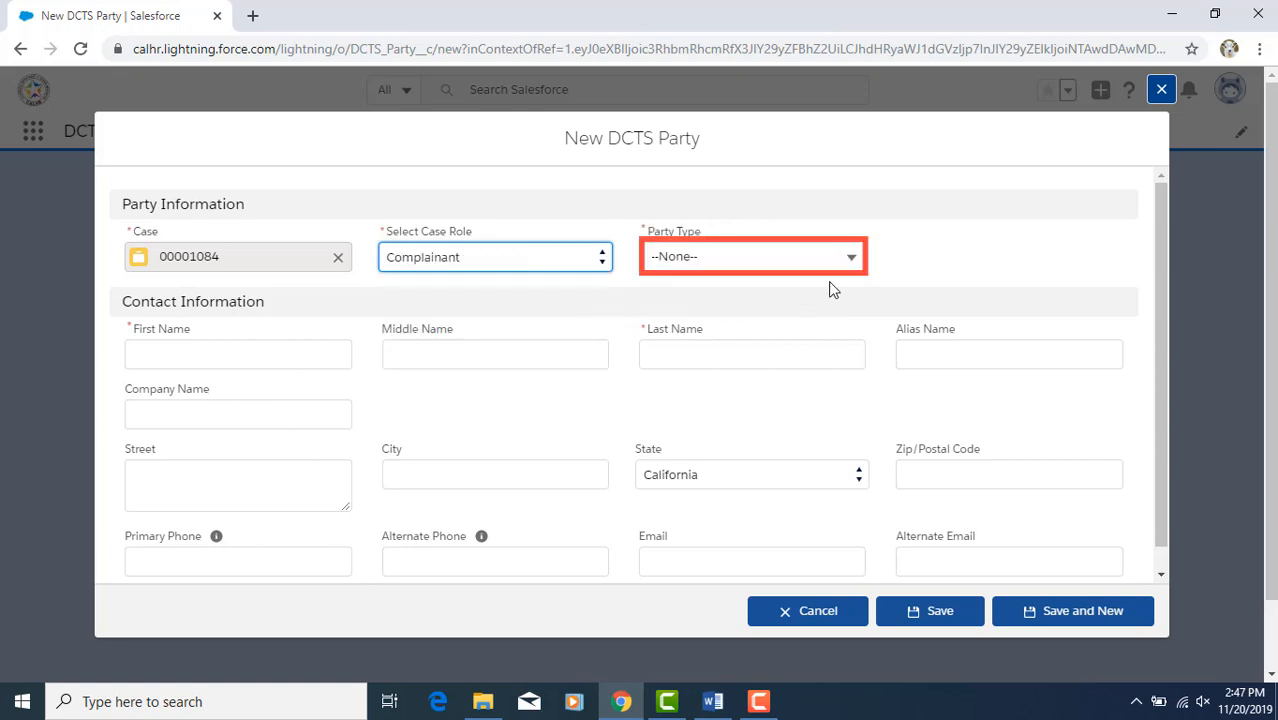
{"action": "left_click", "coordinate": [855, 257]}
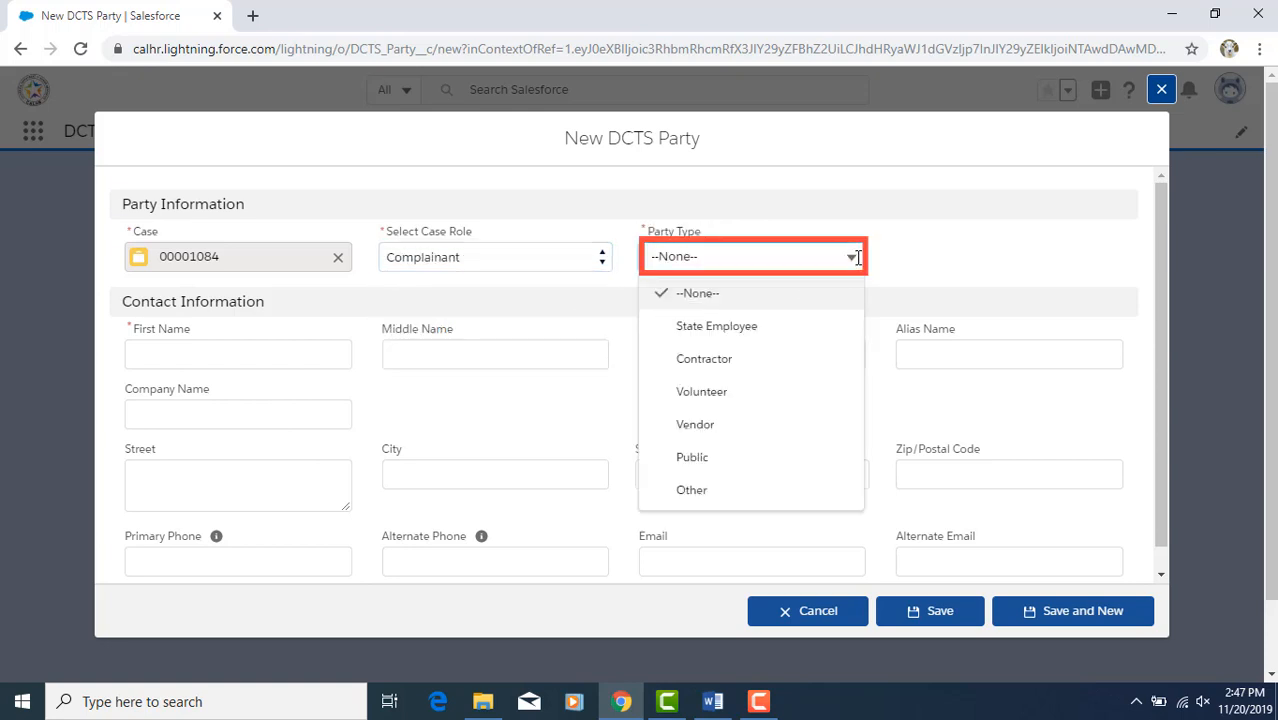
{"action": "left_click", "coordinate": [807, 327]}
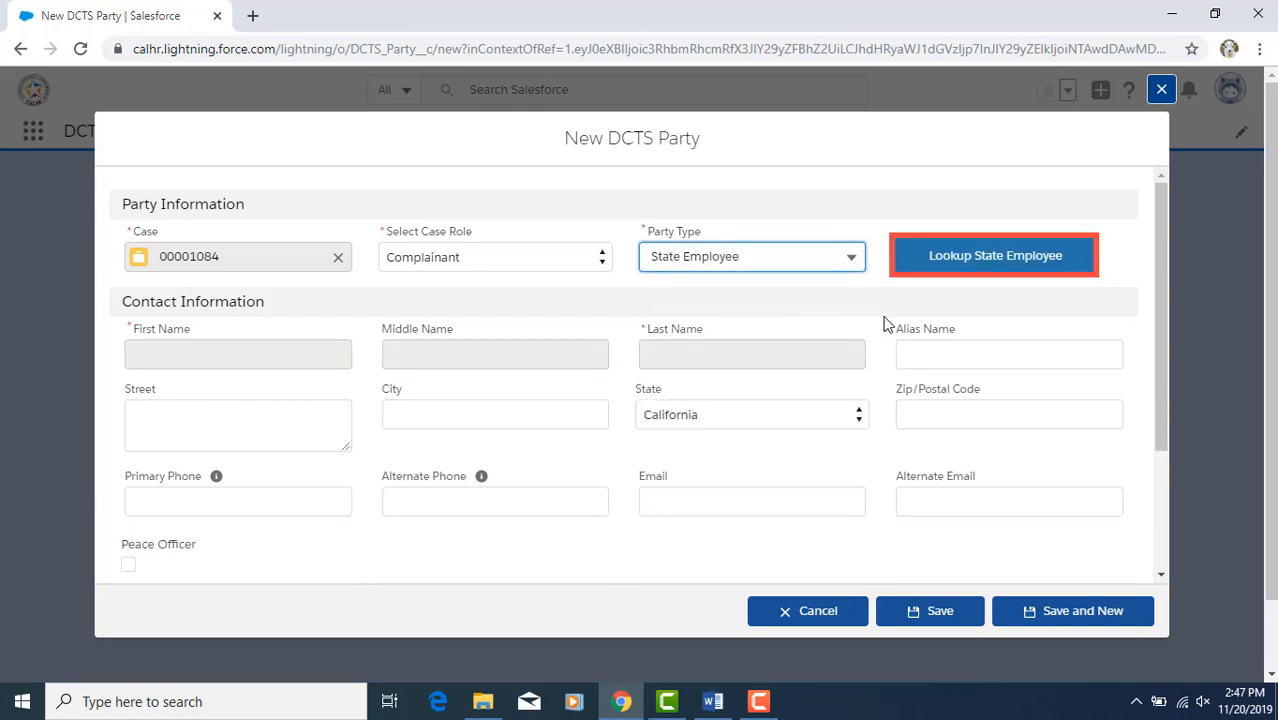
Look up the complainant by last name in the state employee search and submit the matching employee to the party form.
{"action": "left_click", "coordinate": [990, 262]}
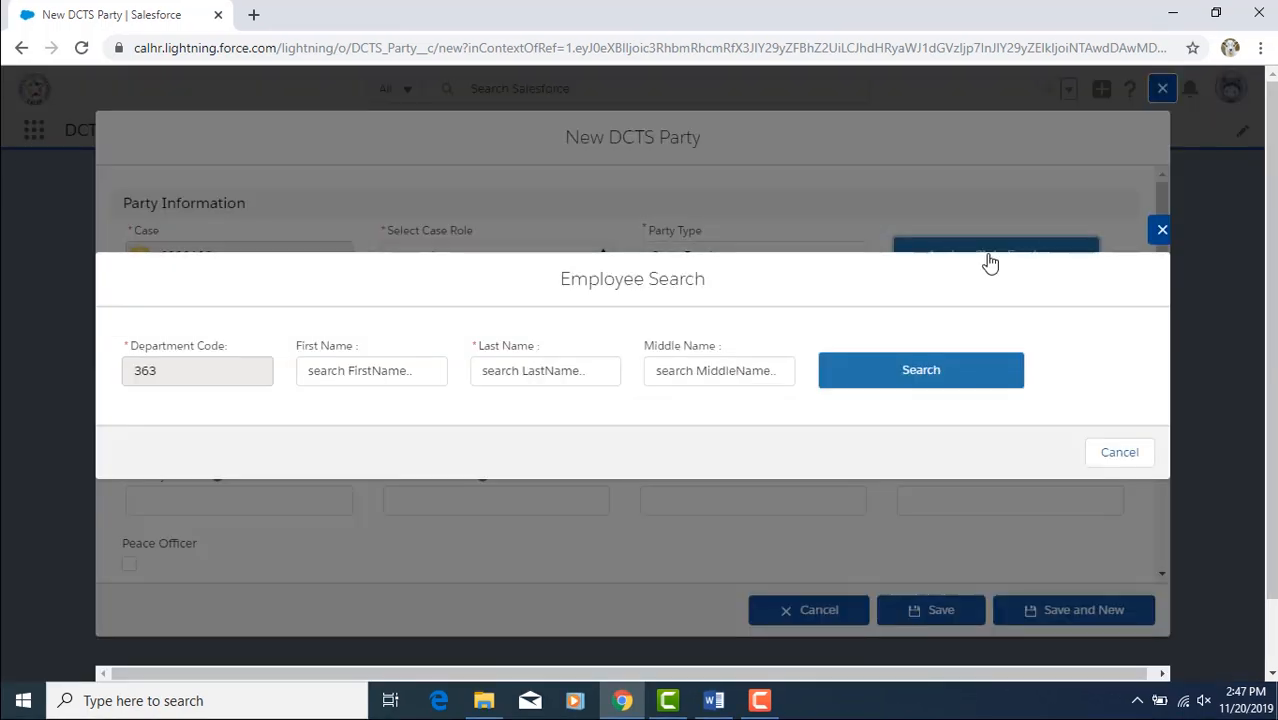
{"action": "left_click", "coordinate": [565, 372]}
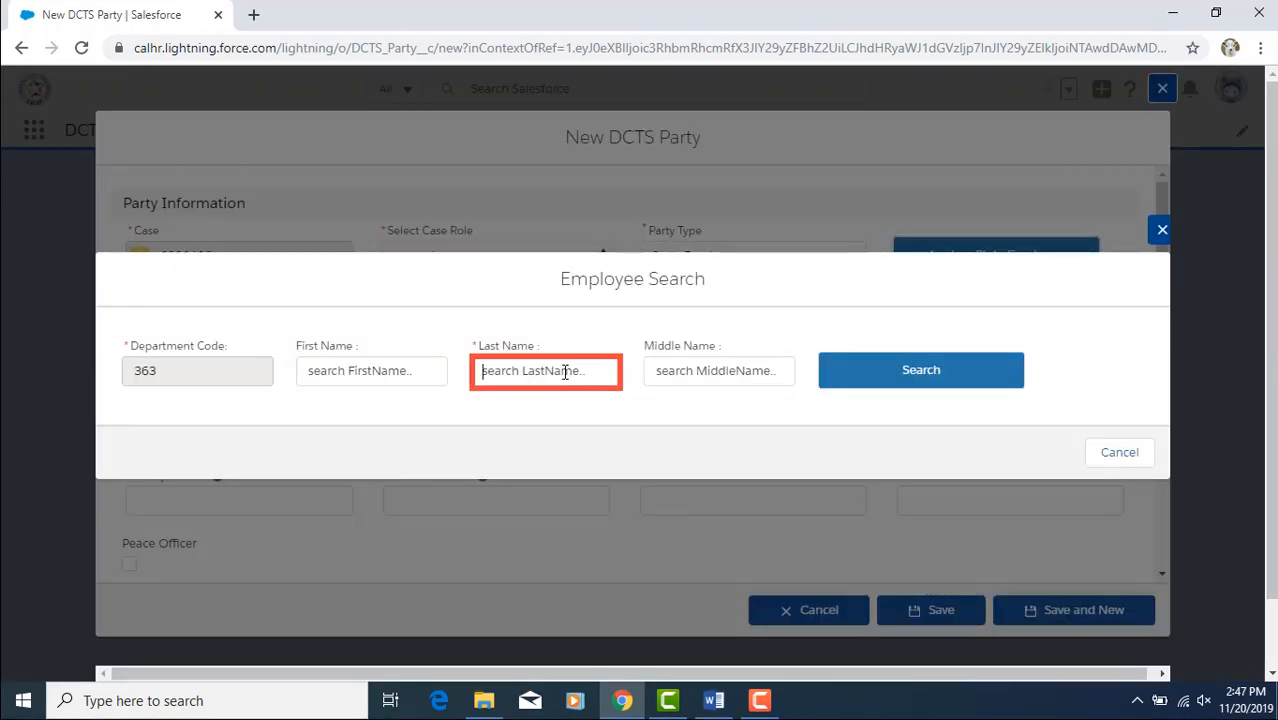
{"action": "type", "text": "sol"}
{"action": "left_click", "coordinate": [918, 380]}
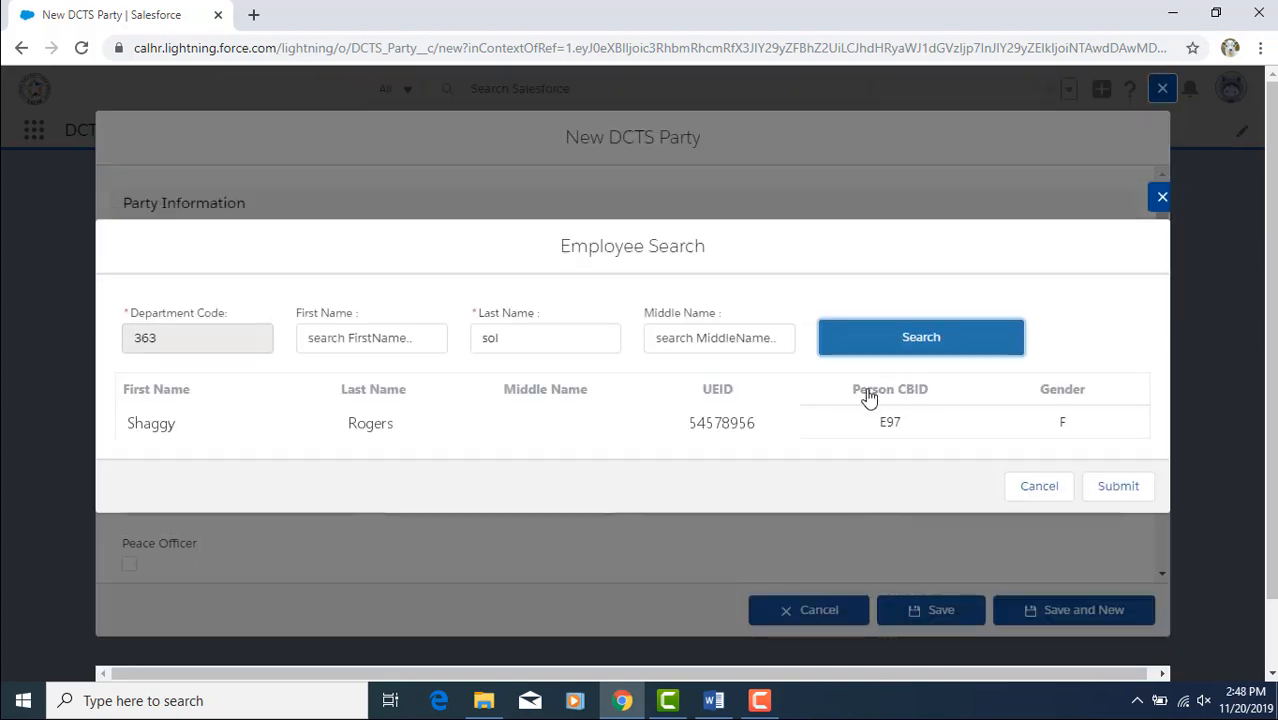
{"action": "left_click", "coordinate": [748, 424]}
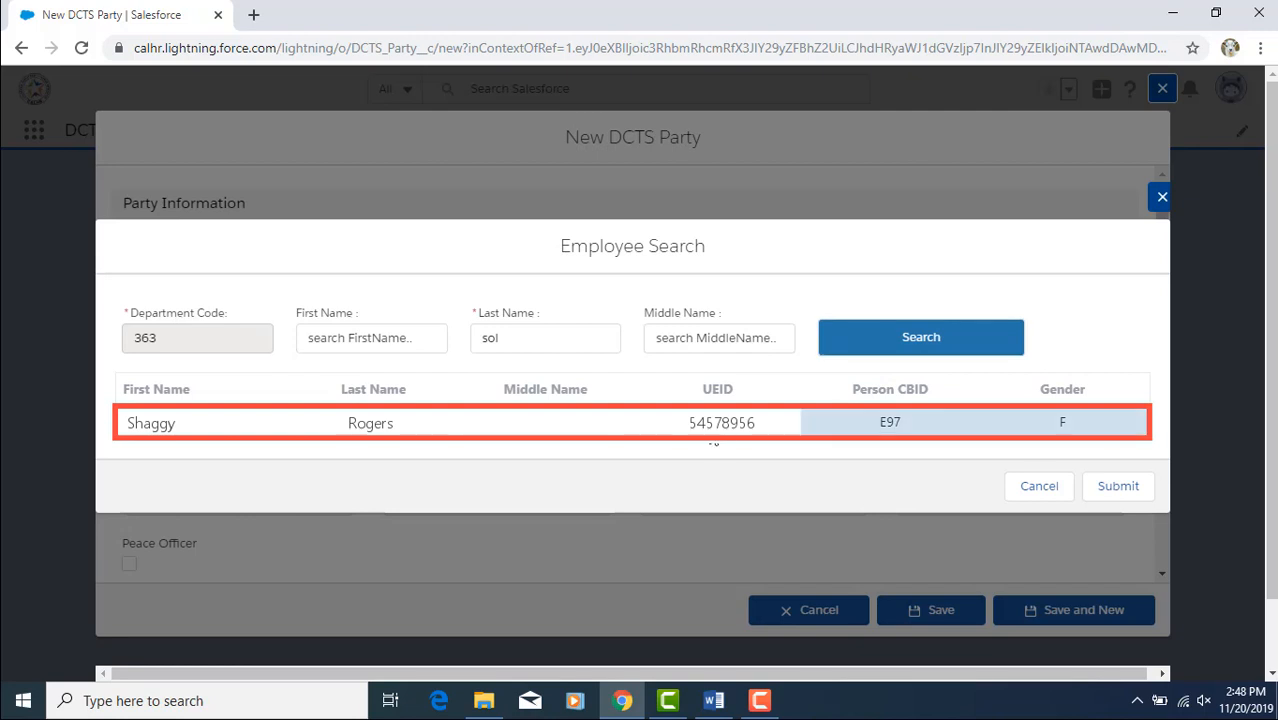
{"action": "left_click", "coordinate": [1118, 487]}
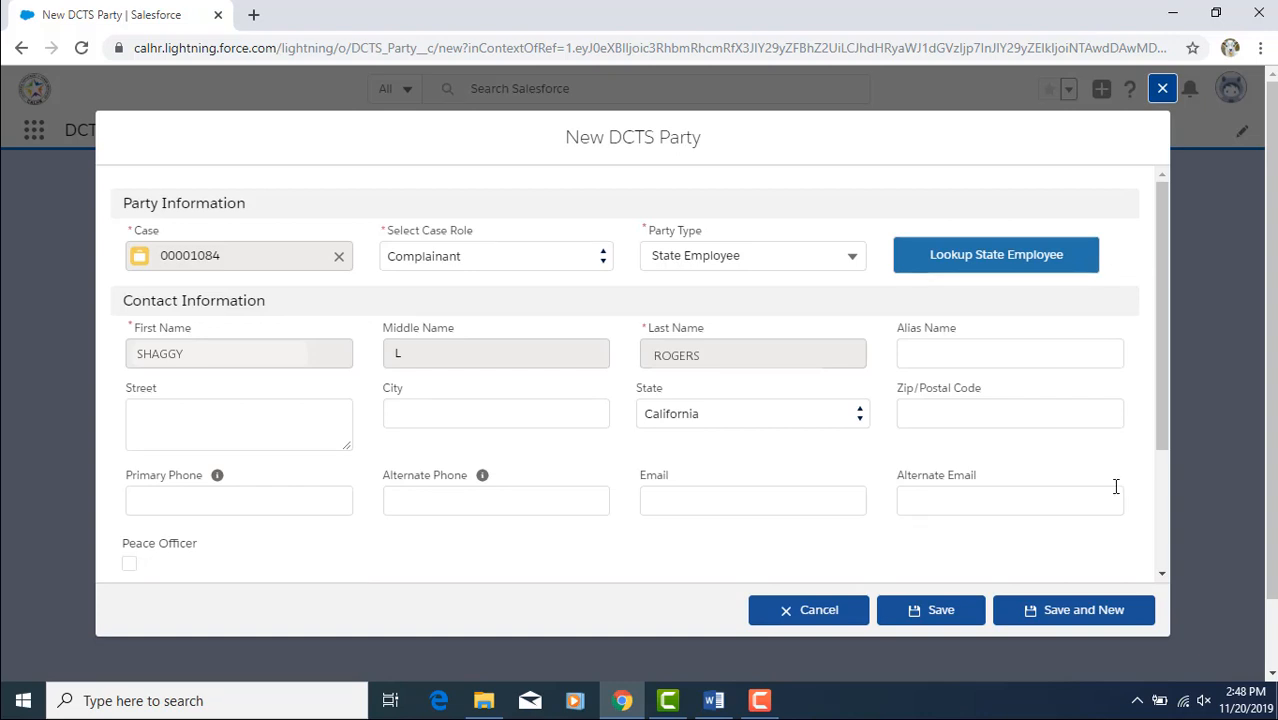
Save the complainant party and start another one with case role Respondent and party type State Employee.
{"action": "left_click", "coordinate": [1070, 620]}
{"action": "left_click", "coordinate": [1070, 620]}
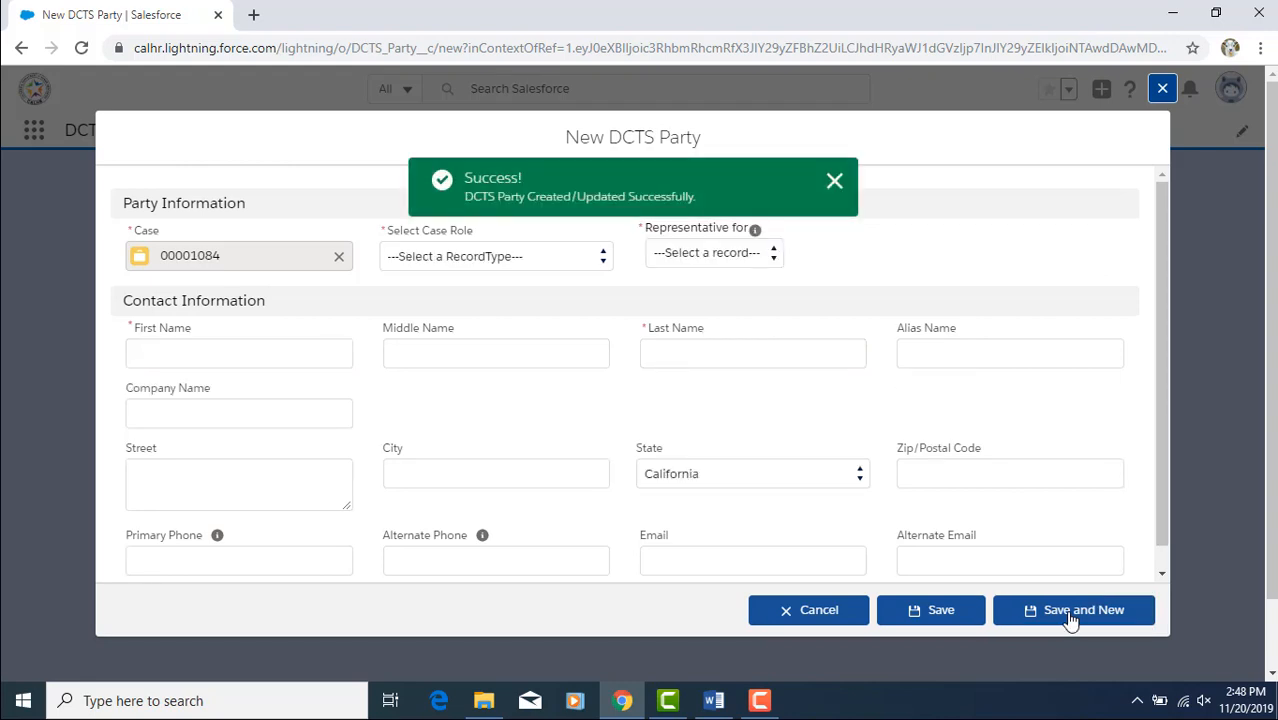
{"action": "left_click", "coordinate": [603, 259]}
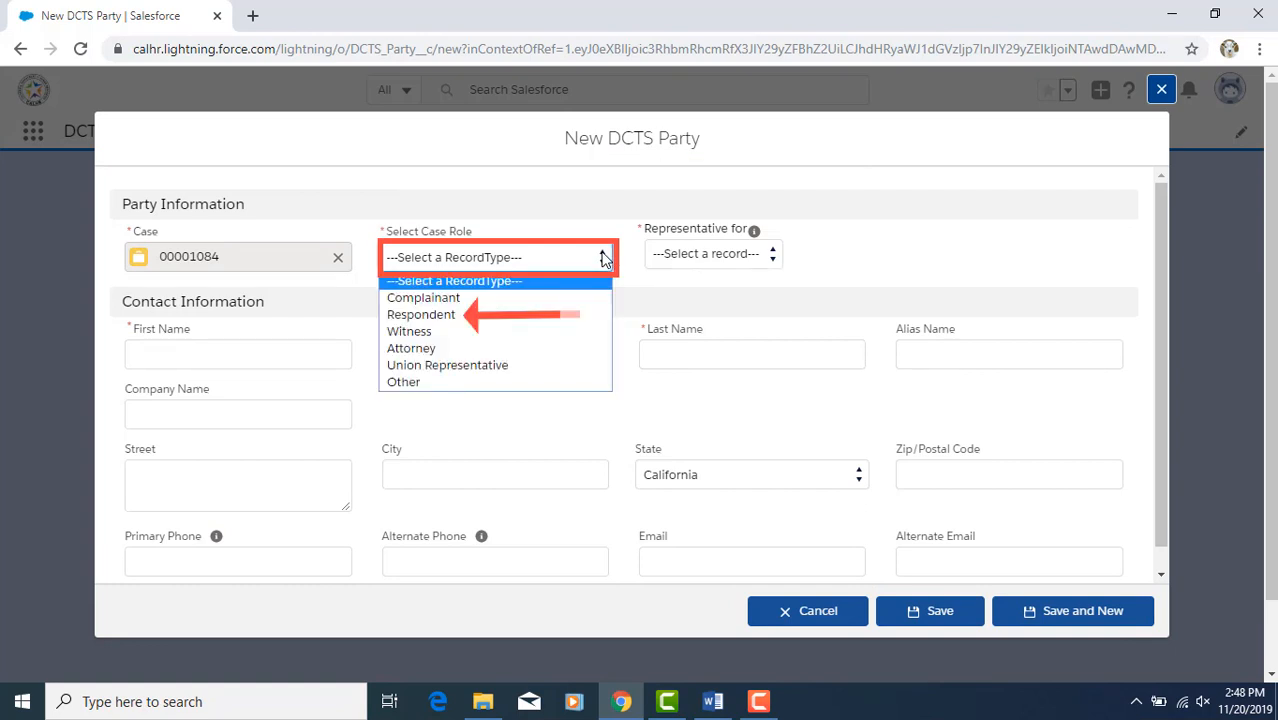
{"action": "left_click", "coordinate": [565, 316]}
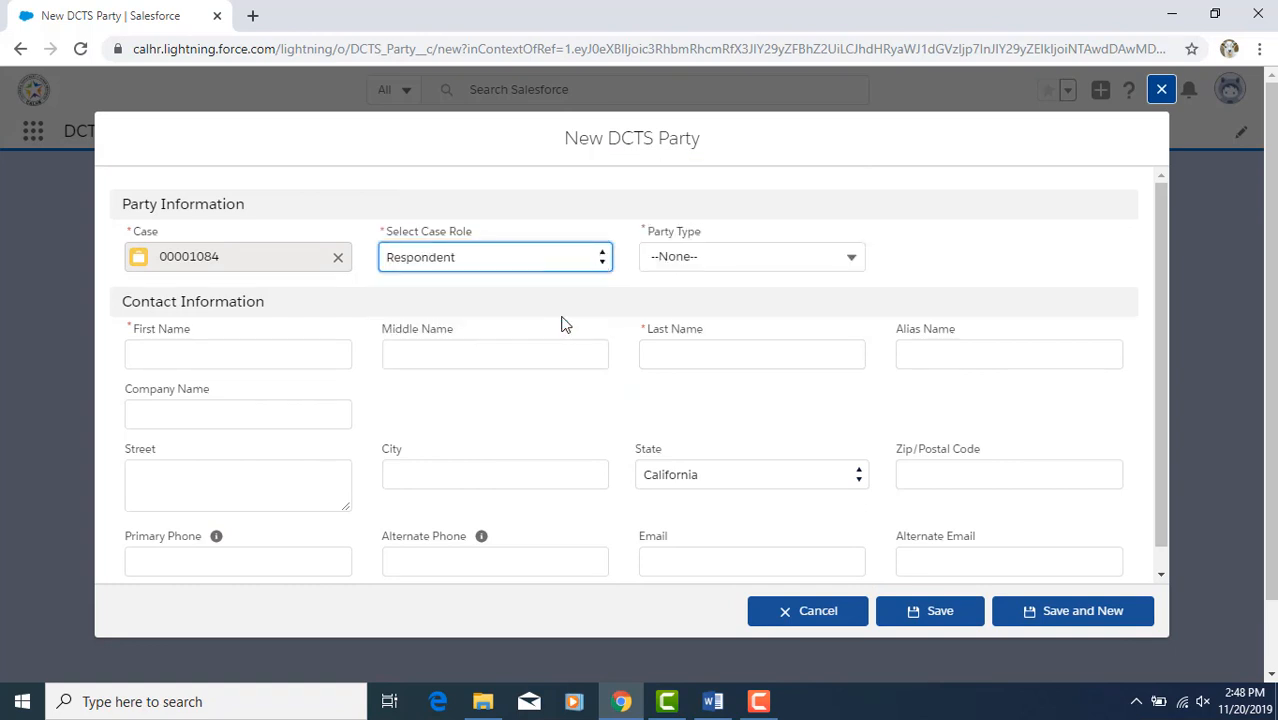
{"action": "left_click", "coordinate": [853, 258]}
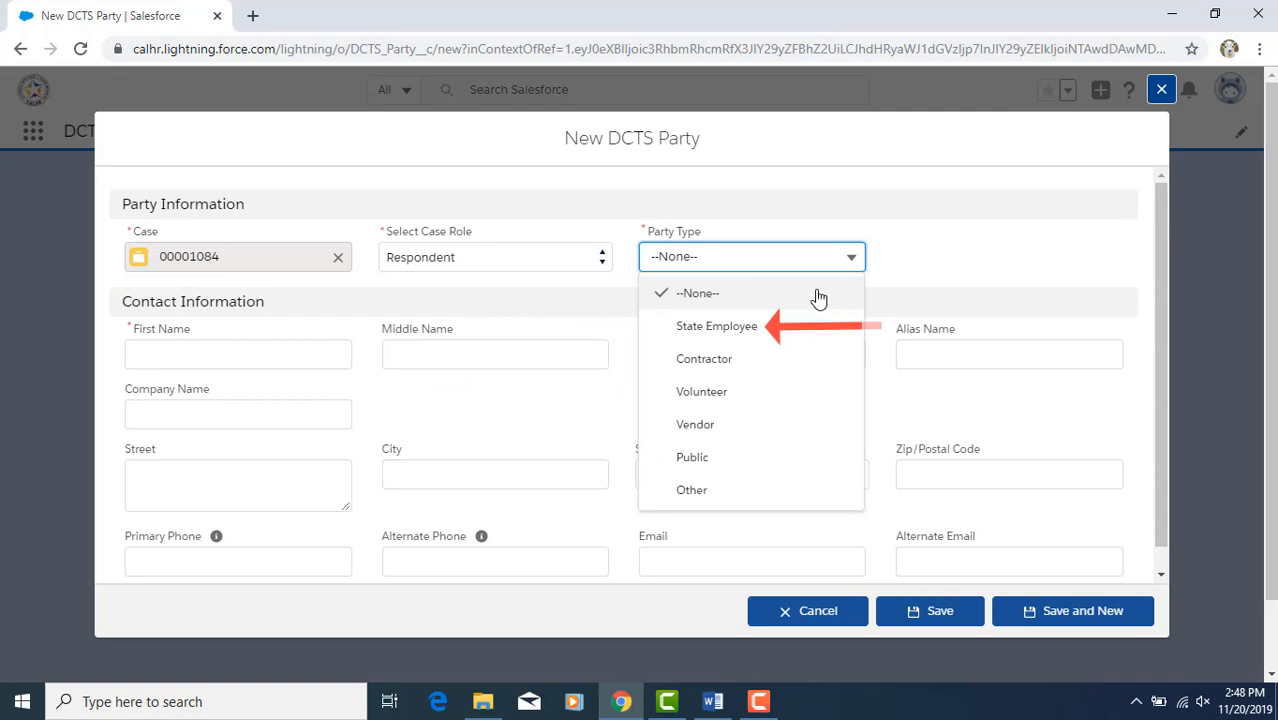
{"action": "left_click", "coordinate": [784, 328]}
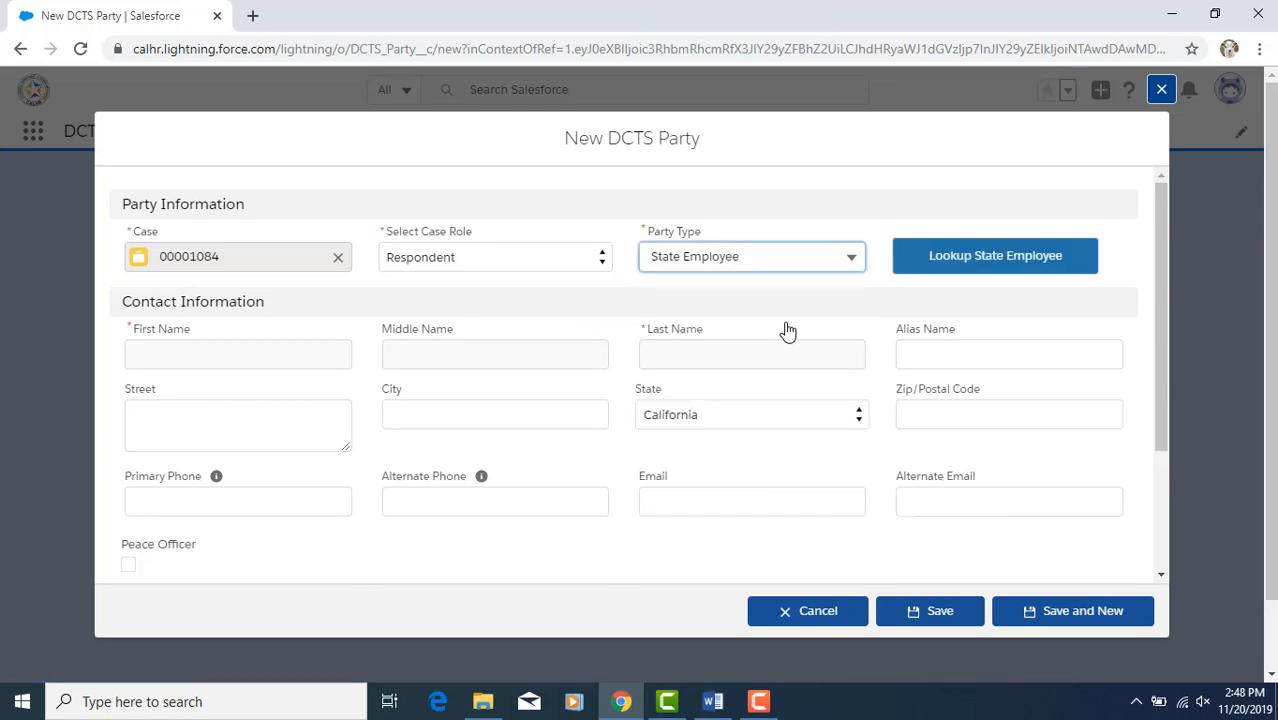
Save the respondent party with the employee found by last name in the state employee lookup, and show the case's parties.
{"action": "left_click", "coordinate": [986, 262]}
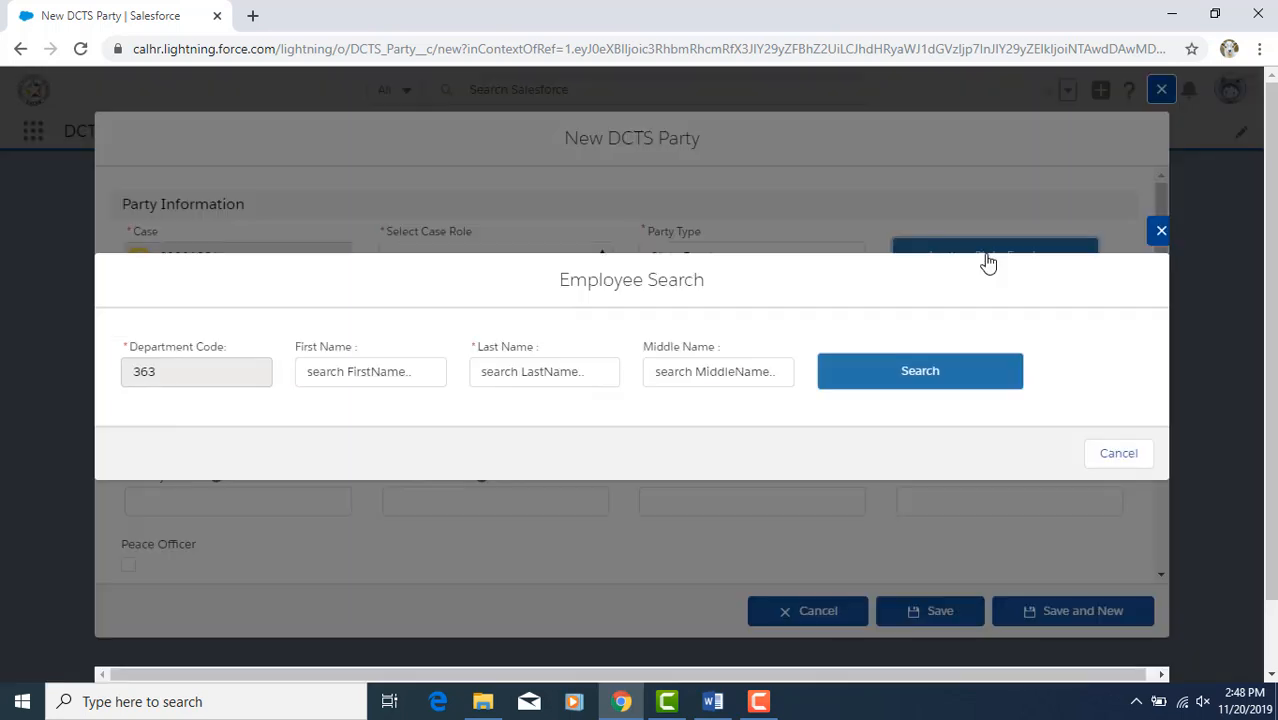
{"action": "left_click", "coordinate": [560, 372]}
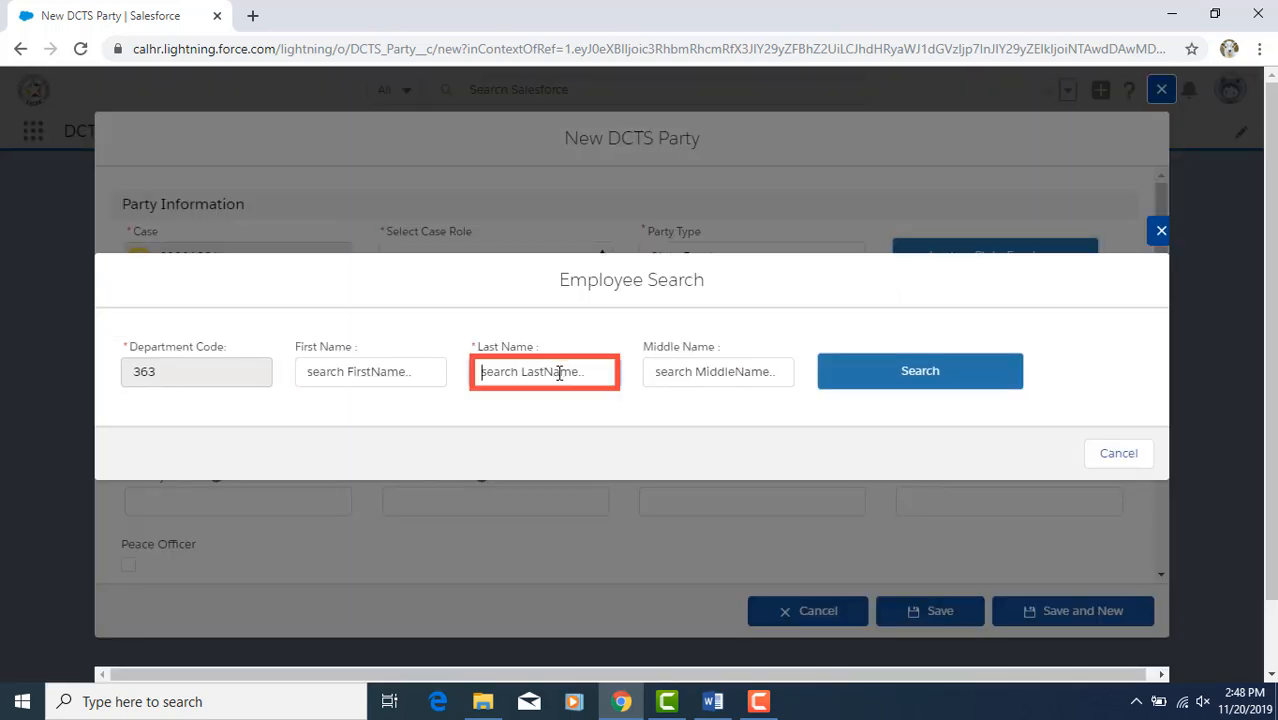
{"action": "type", "text": "gem"}
{"action": "left_click", "coordinate": [876, 371]}
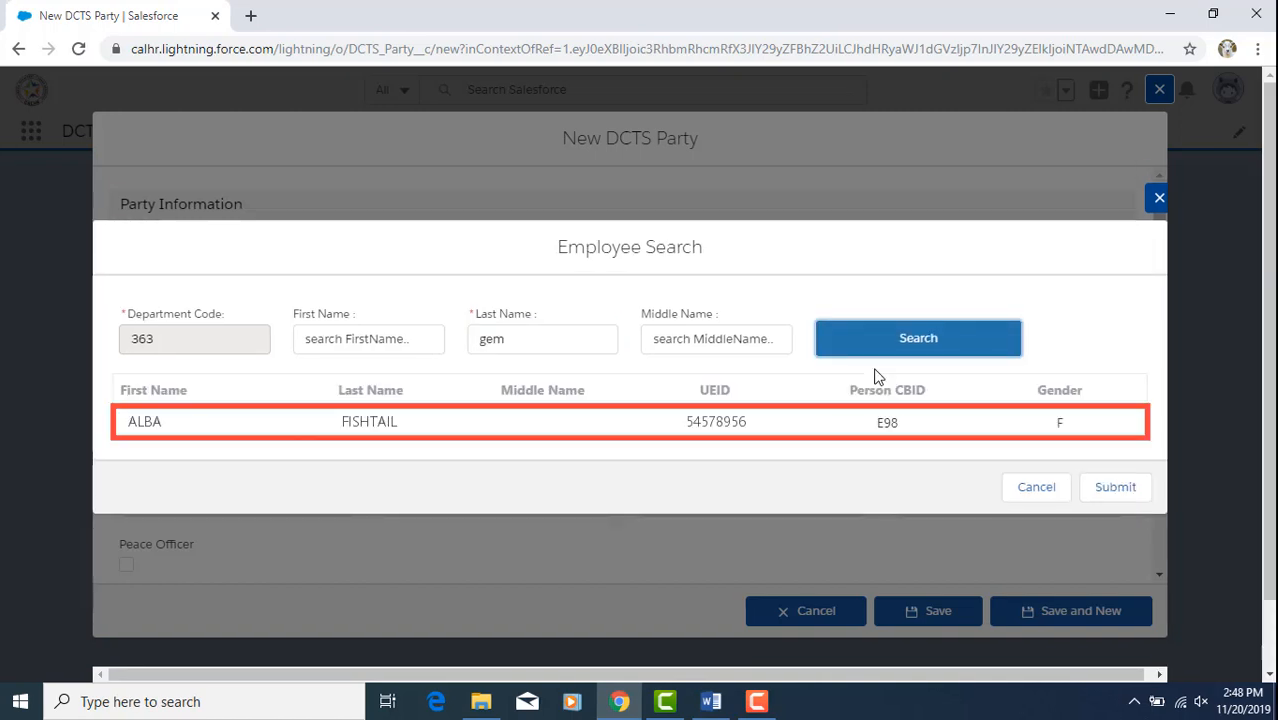
{"action": "left_click", "coordinate": [700, 422]}
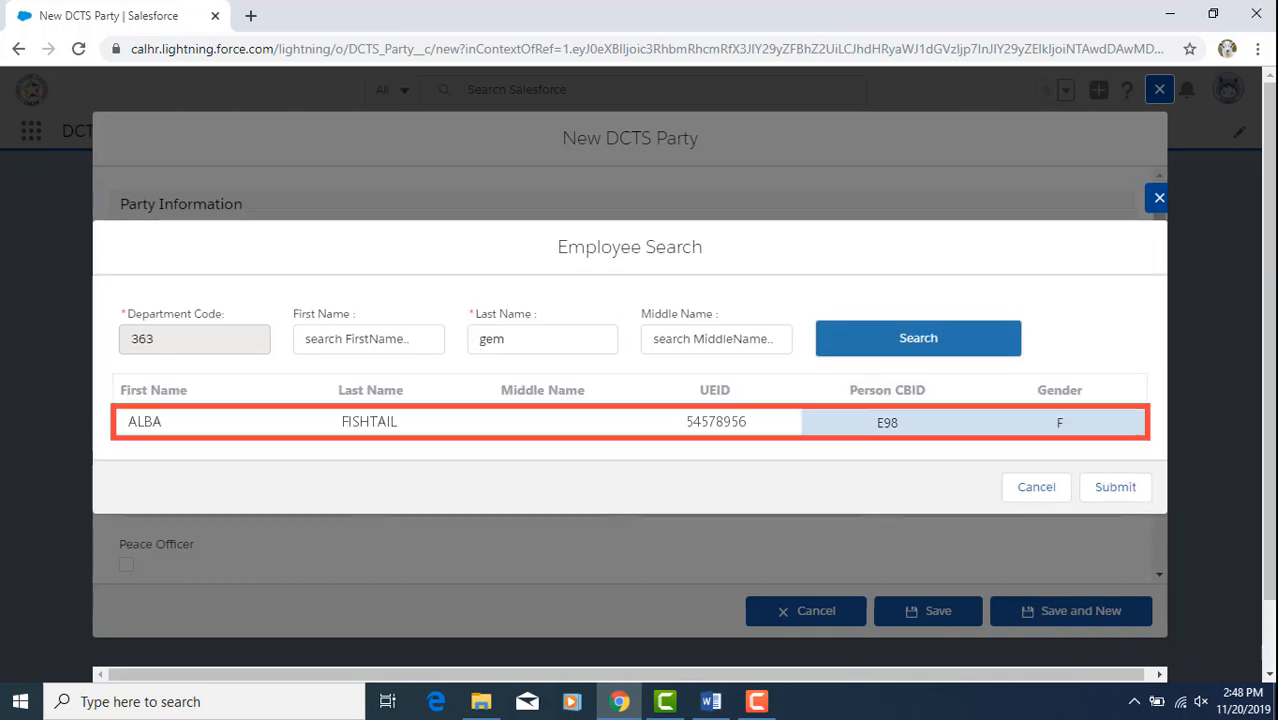
{"action": "left_click", "coordinate": [1118, 488]}
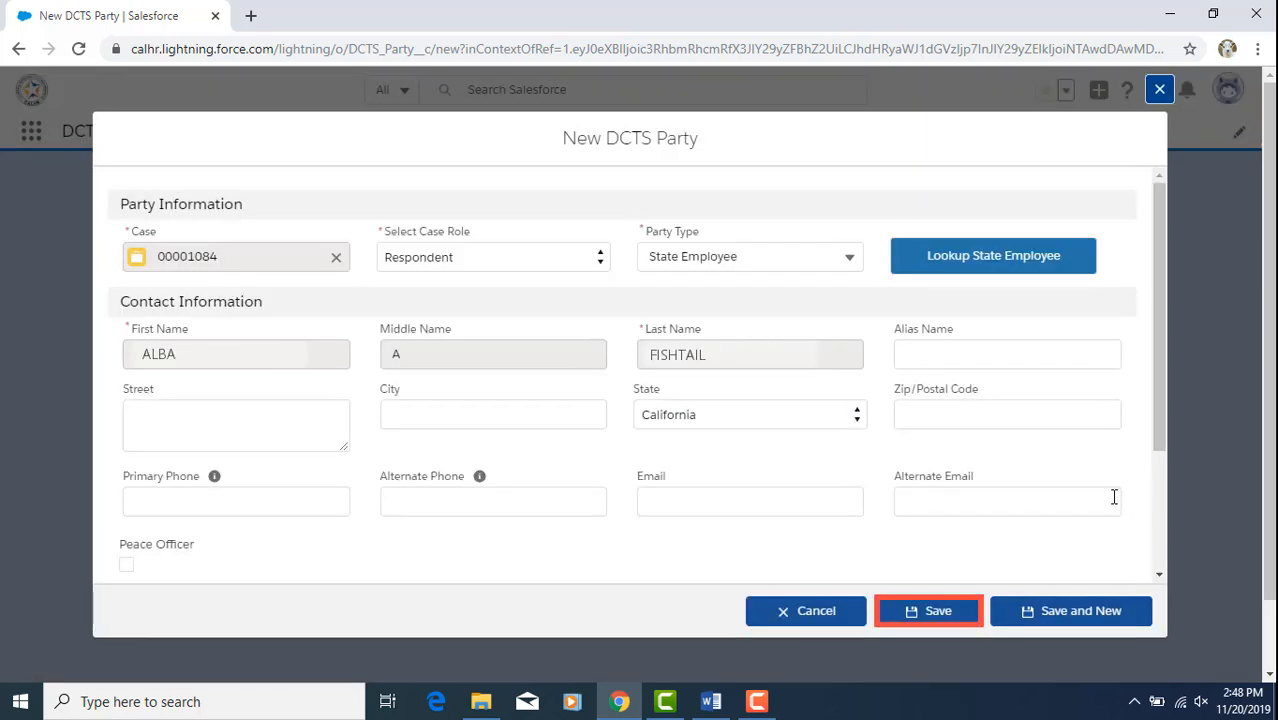
{"action": "left_click", "coordinate": [929, 614]}
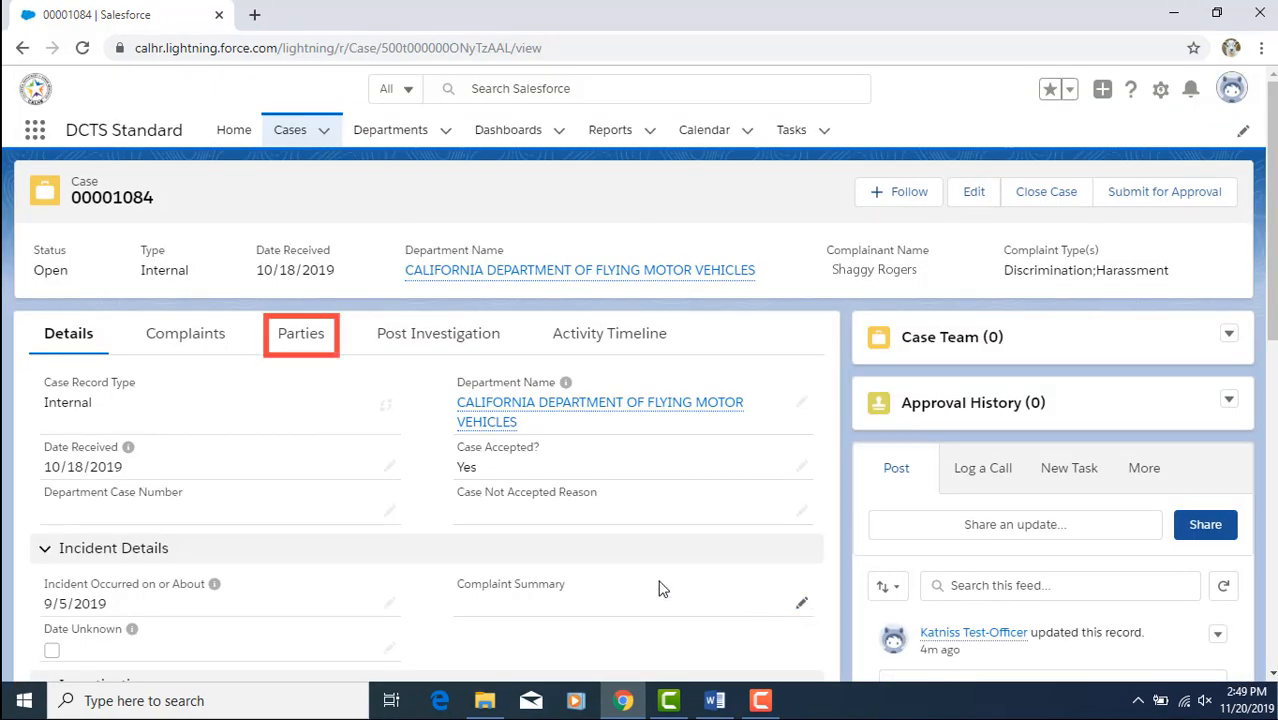
{"action": "left_click", "coordinate": [305, 335]}
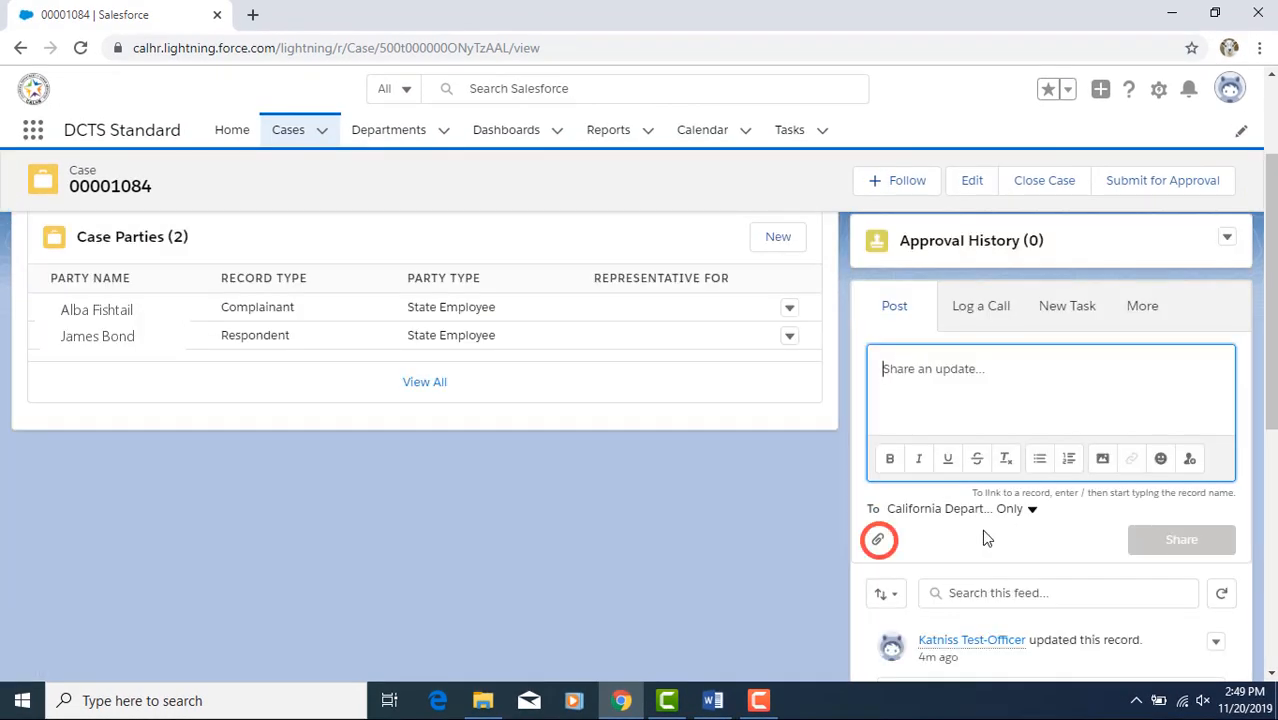
Start a file upload for the case feed post and rename the first PDF in the DCTS folder as Complaint Form.
{"action": "left_click", "coordinate": [878, 543]}
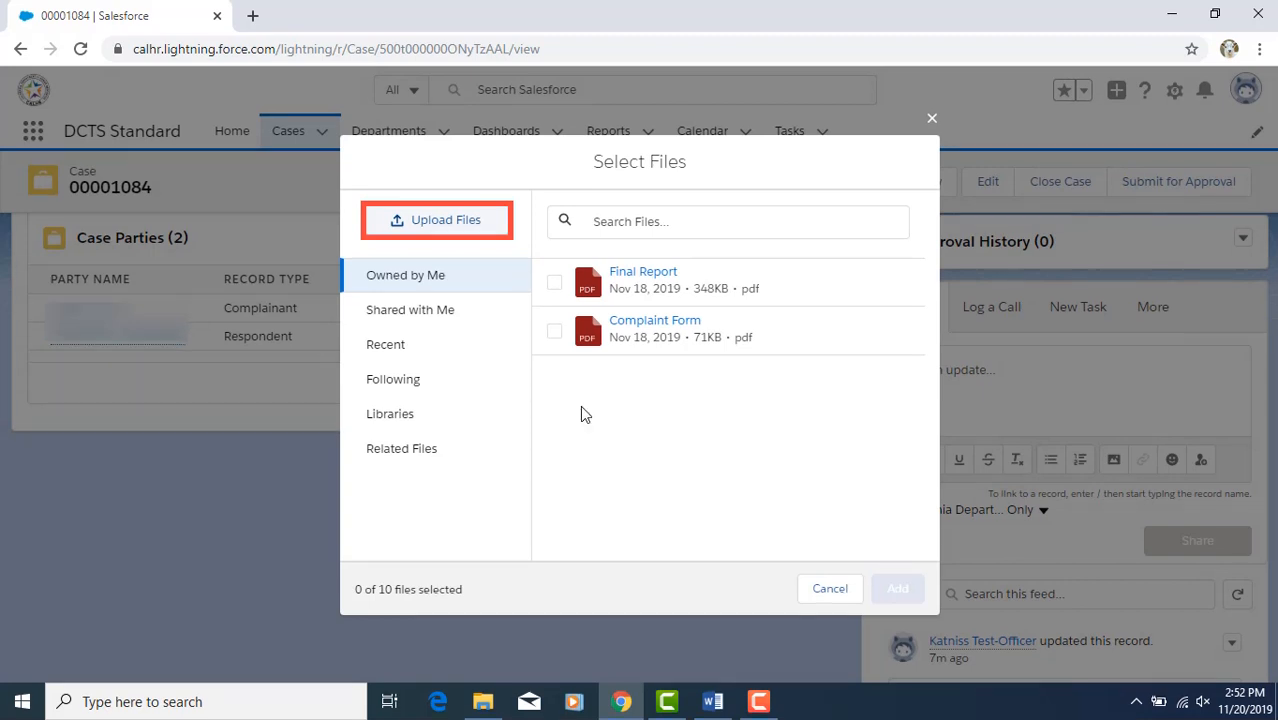
{"action": "left_click", "coordinate": [443, 228]}
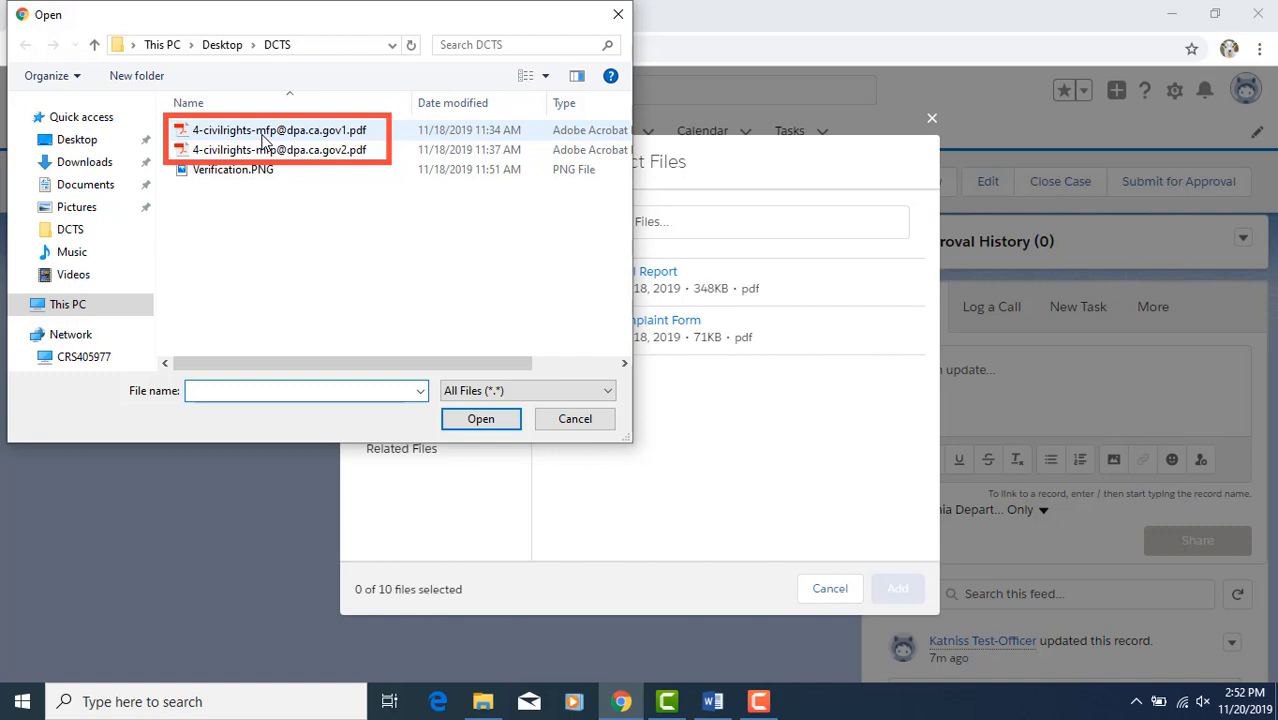
{"action": "left_click", "coordinate": [263, 136]}
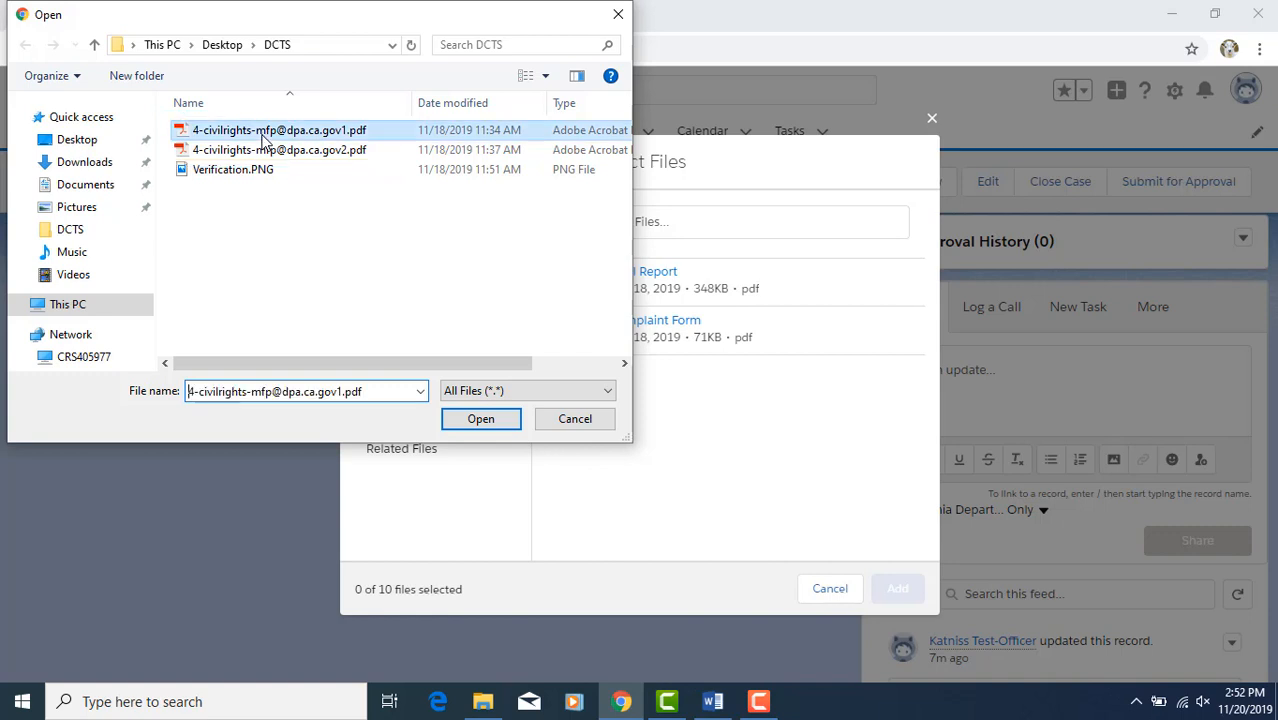
{"action": "right_click", "coordinate": [263, 136]}
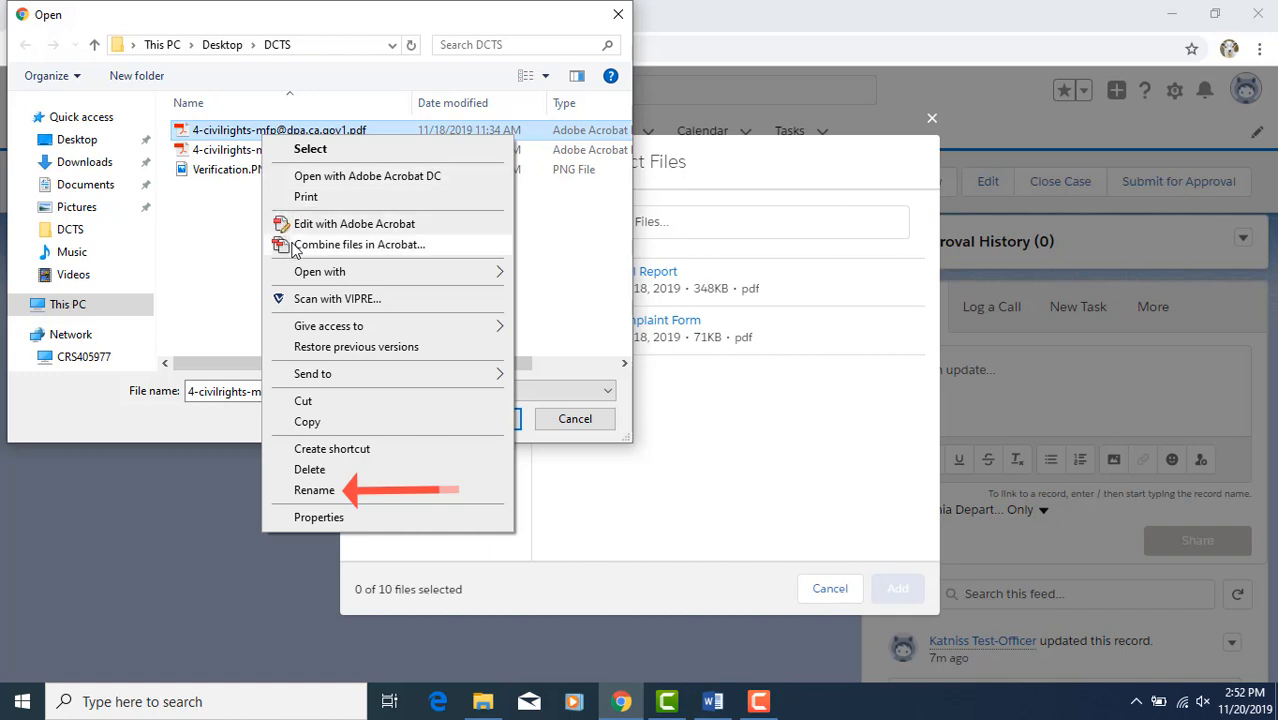
{"action": "left_click", "coordinate": [320, 490]}
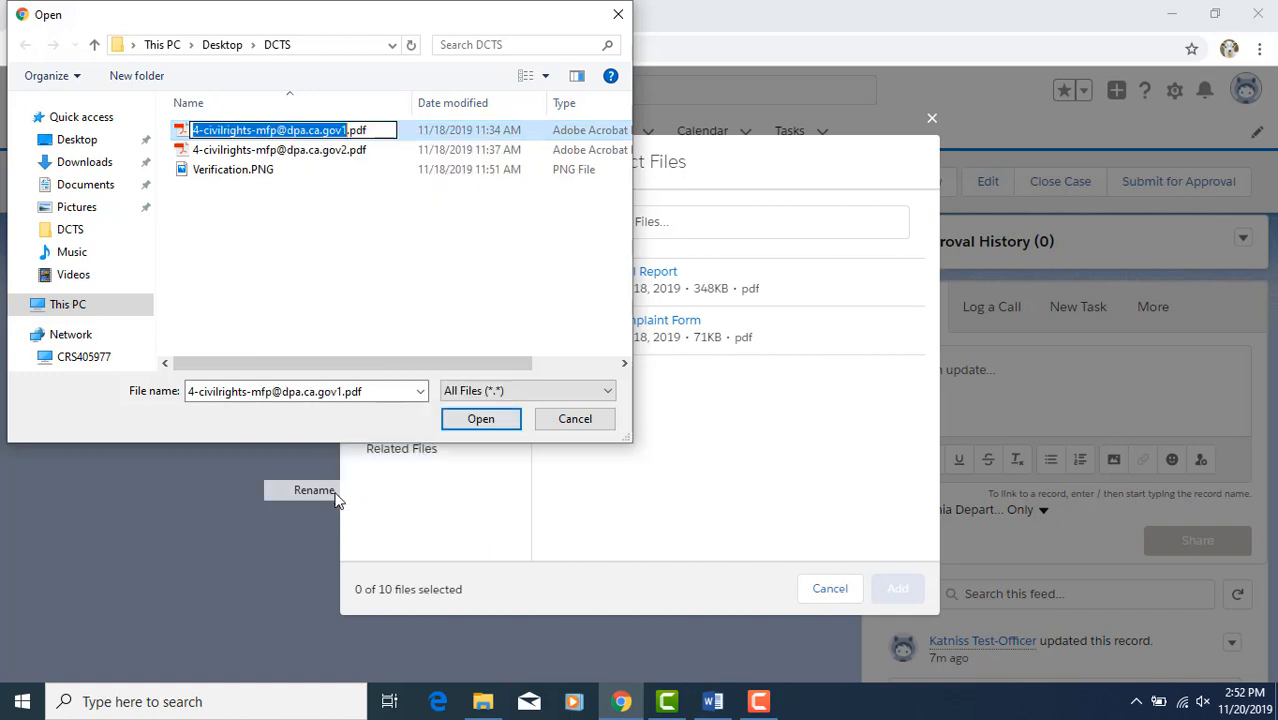
{"action": "key", "text": "BackSpace"}
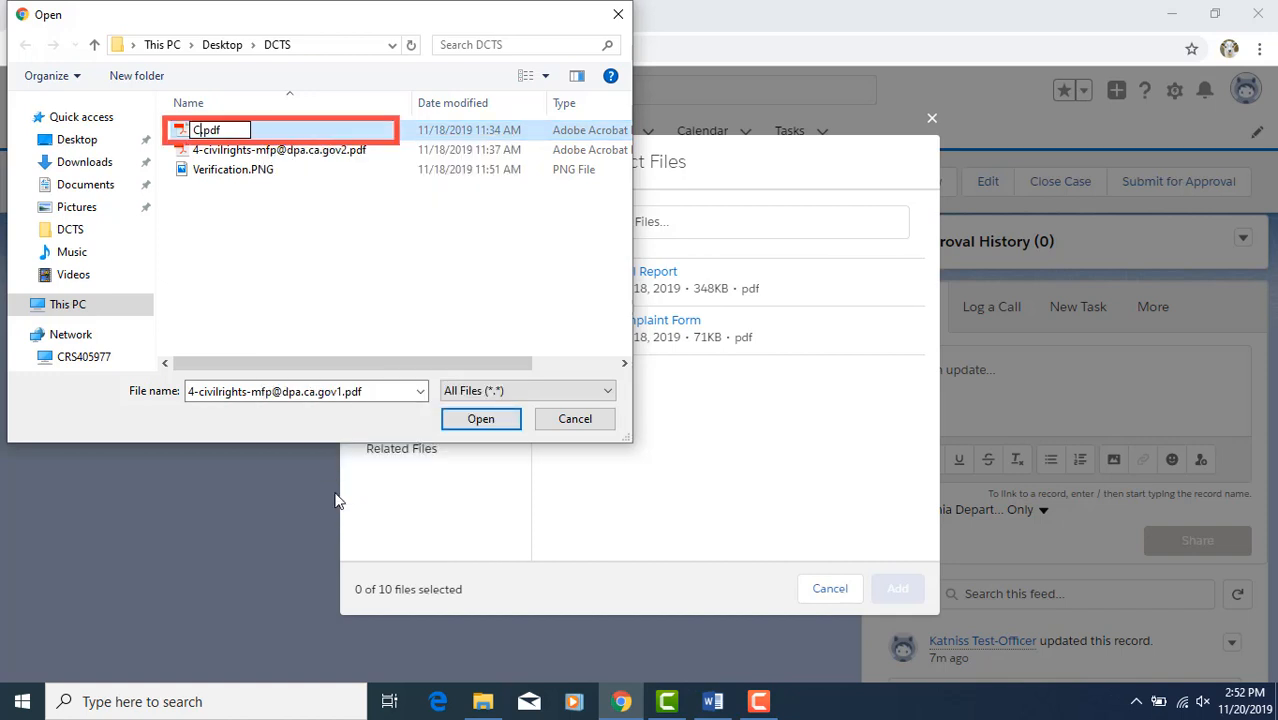
{"action": "type", "text": "Complaint Form"}
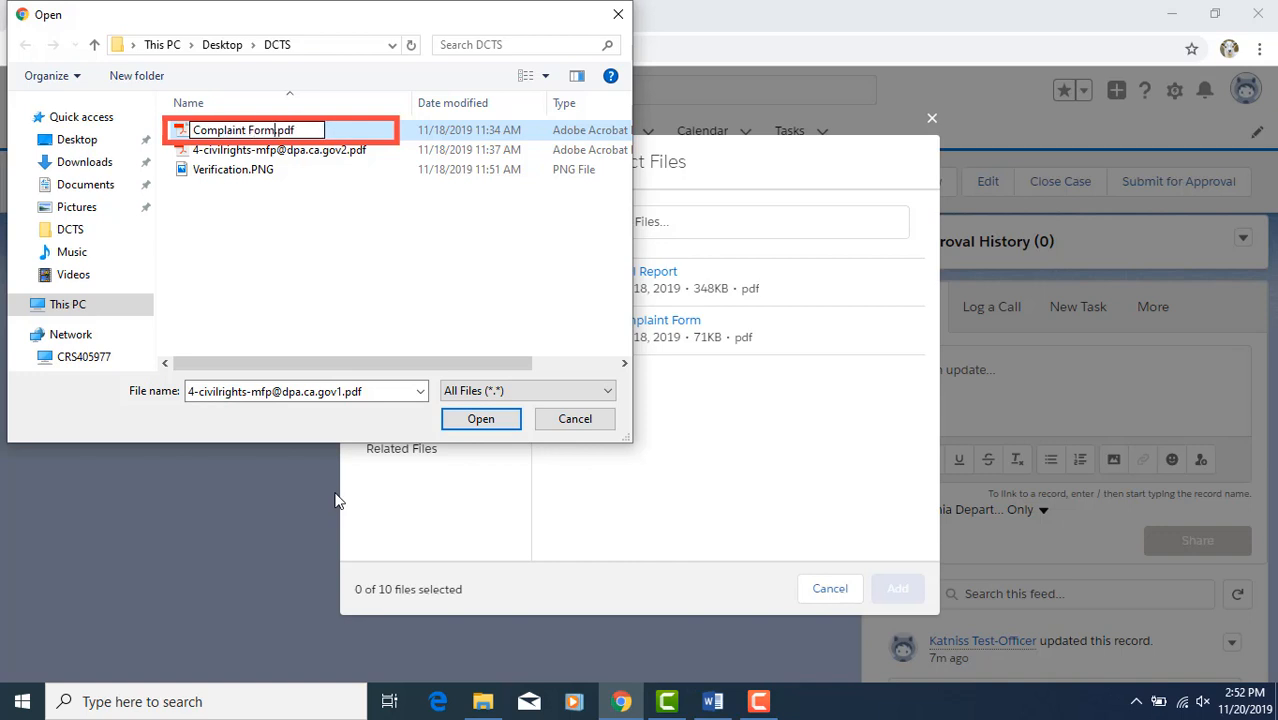
{"action": "key", "text": "Return"}
Rename the second PDF in the DCTS folder as Final Report.
{"action": "right_click", "coordinate": [243, 152]}
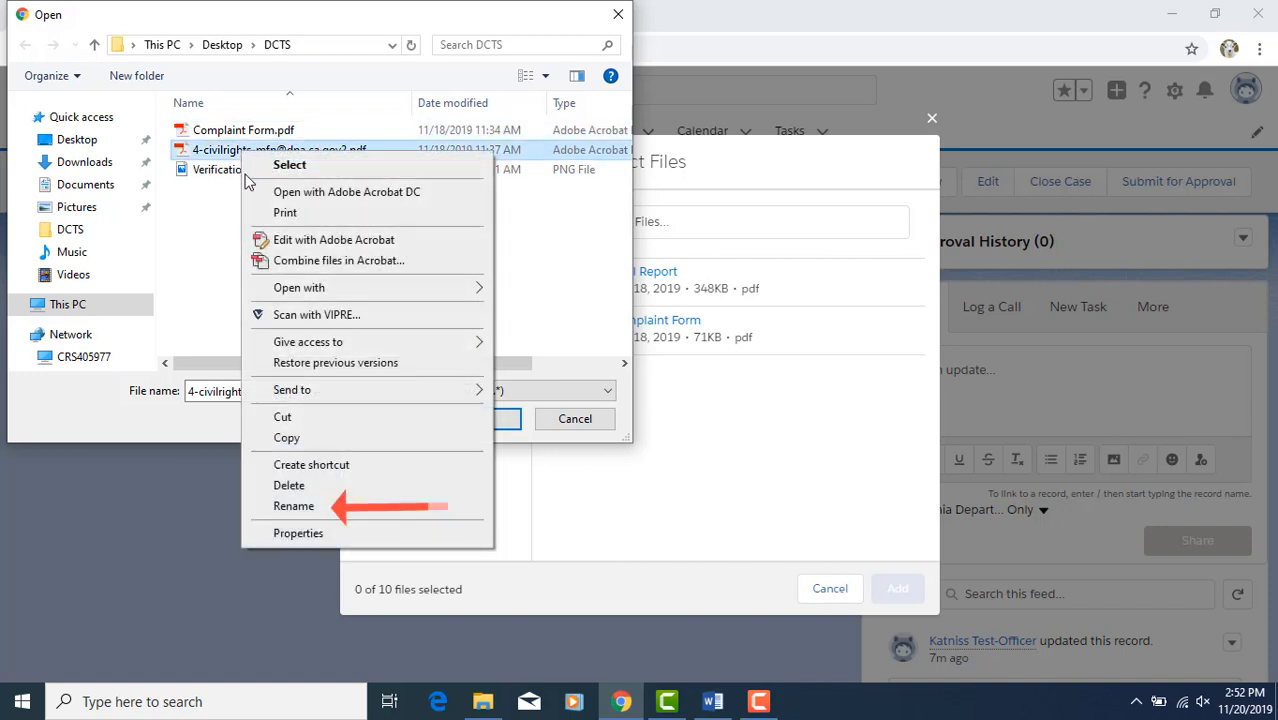
{"action": "left_click", "coordinate": [291, 504]}
{"action": "type", "text": "Final"}
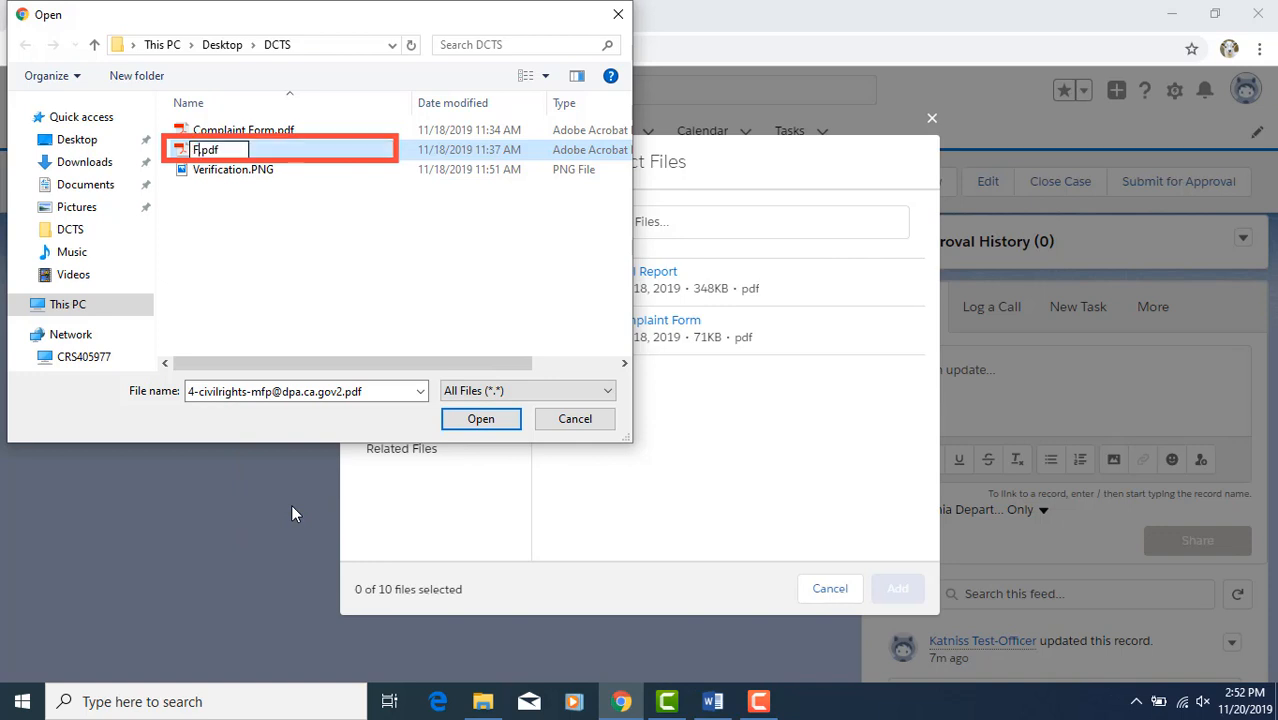
{"action": "type", "text": " Report"}
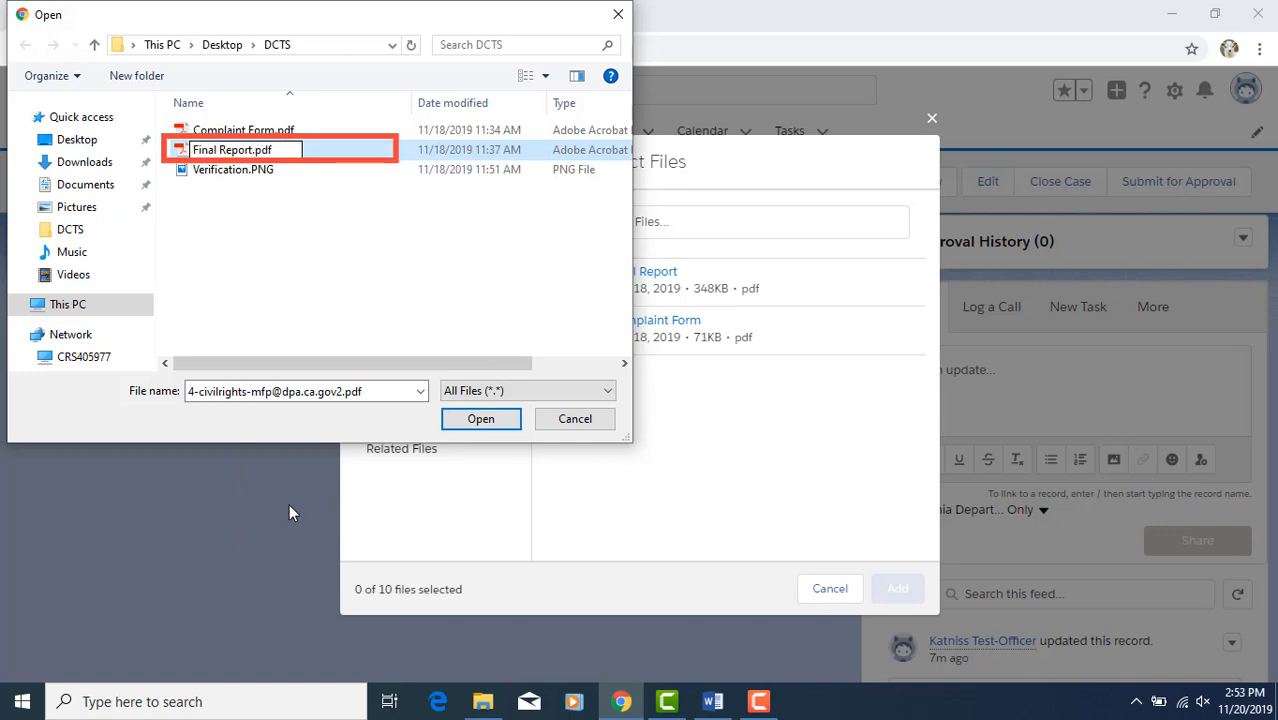
{"action": "left_click", "coordinate": [308, 274]}
Attach both Complaint Form.pdf and Final Report.pdf to the post and share it in the case feed.
{"action": "left_click", "coordinate": [252, 134]}
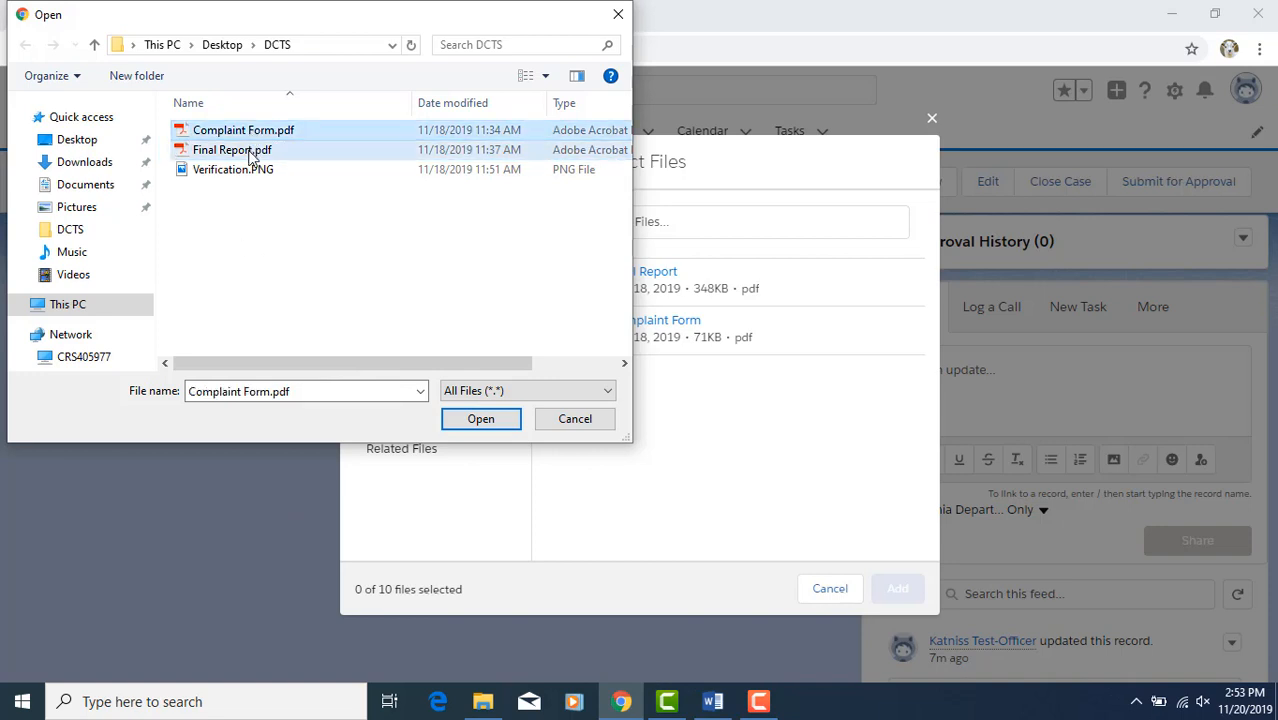
{"action": "left_click", "coordinate": [251, 151], "text": "ctrl"}
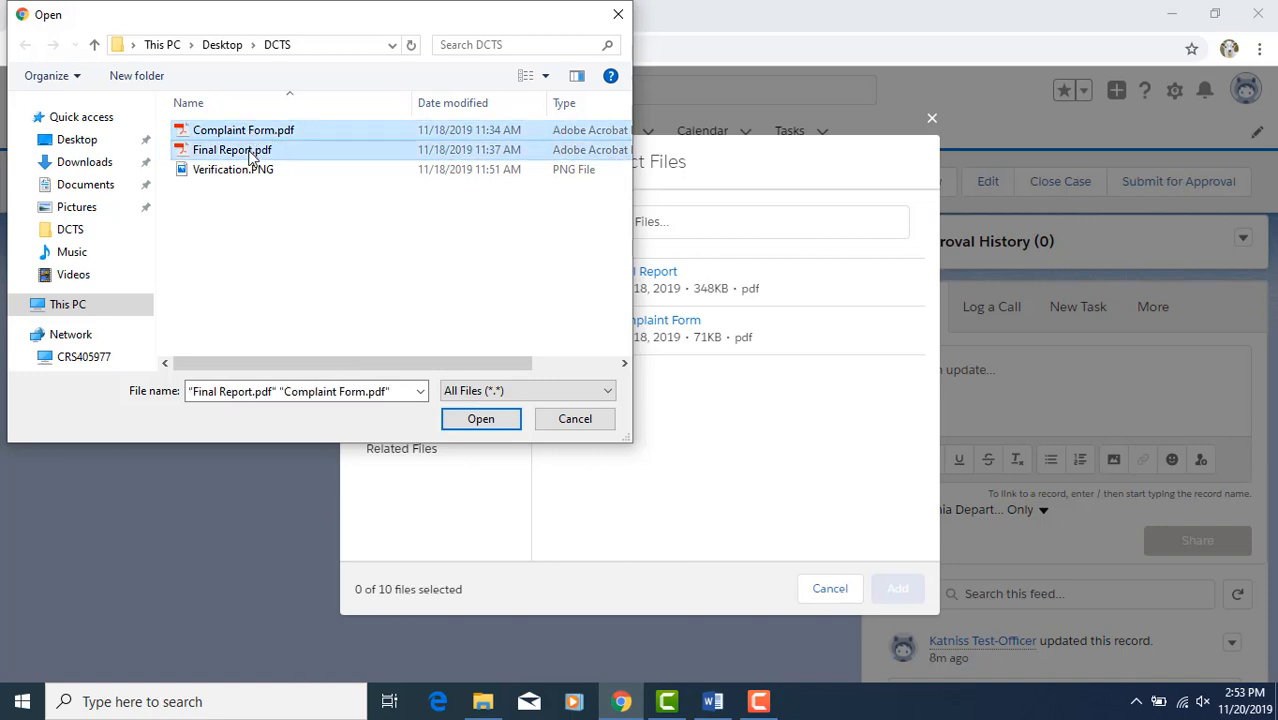
{"action": "left_click", "coordinate": [480, 420]}
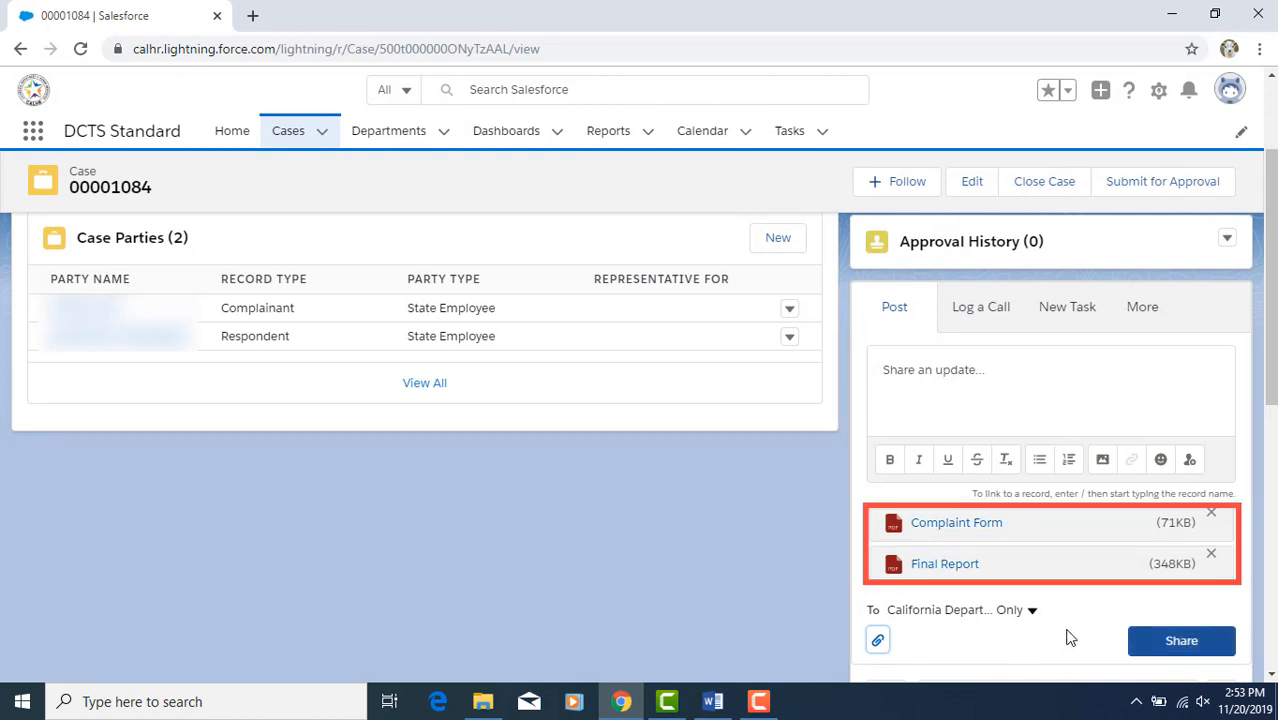
{"action": "left_click", "coordinate": [1184, 642]}
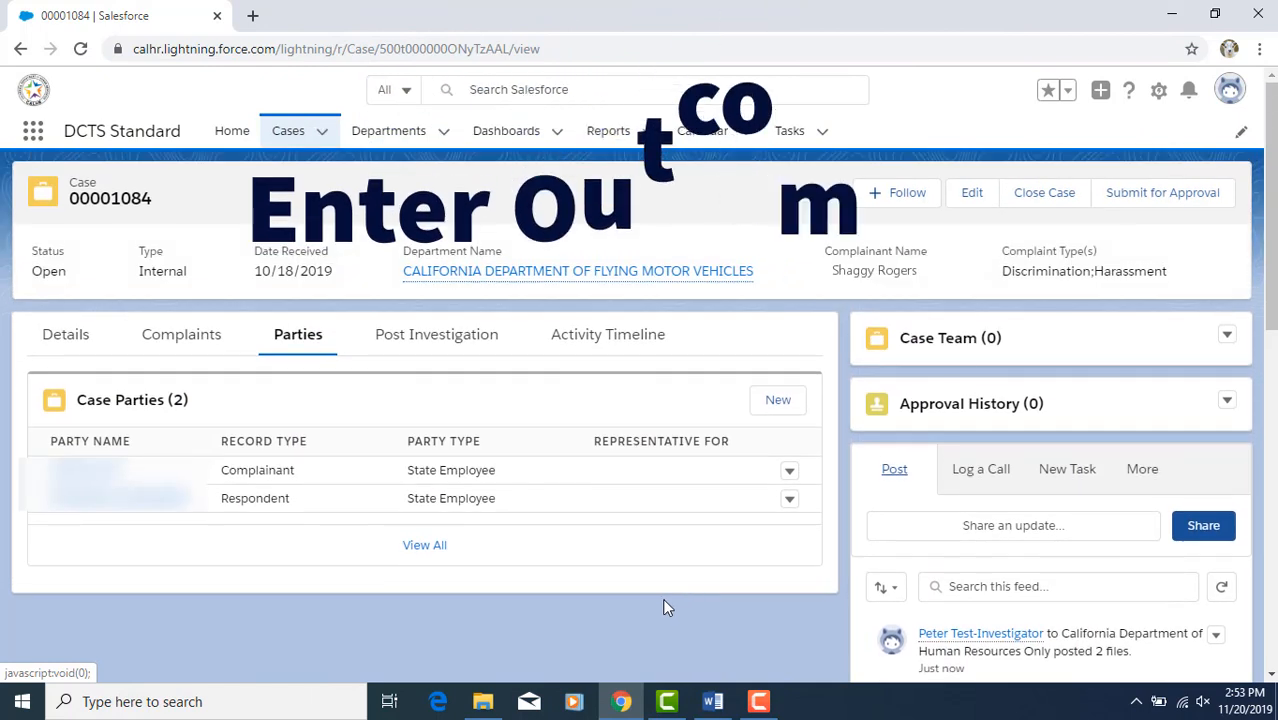
Set the discrimination complaint's outcome to Substantiated in the case's complaints and save it.
{"action": "left_click", "coordinate": [182, 334]}
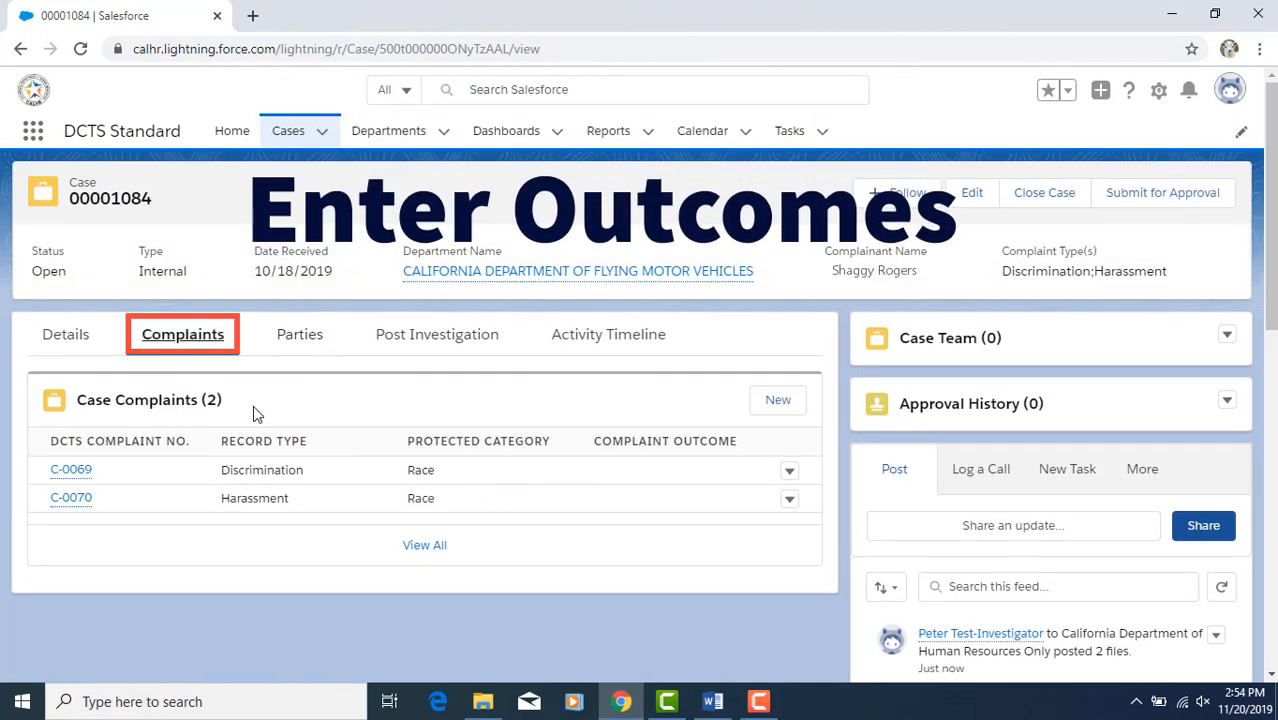
{"action": "left_click", "coordinate": [789, 472]}
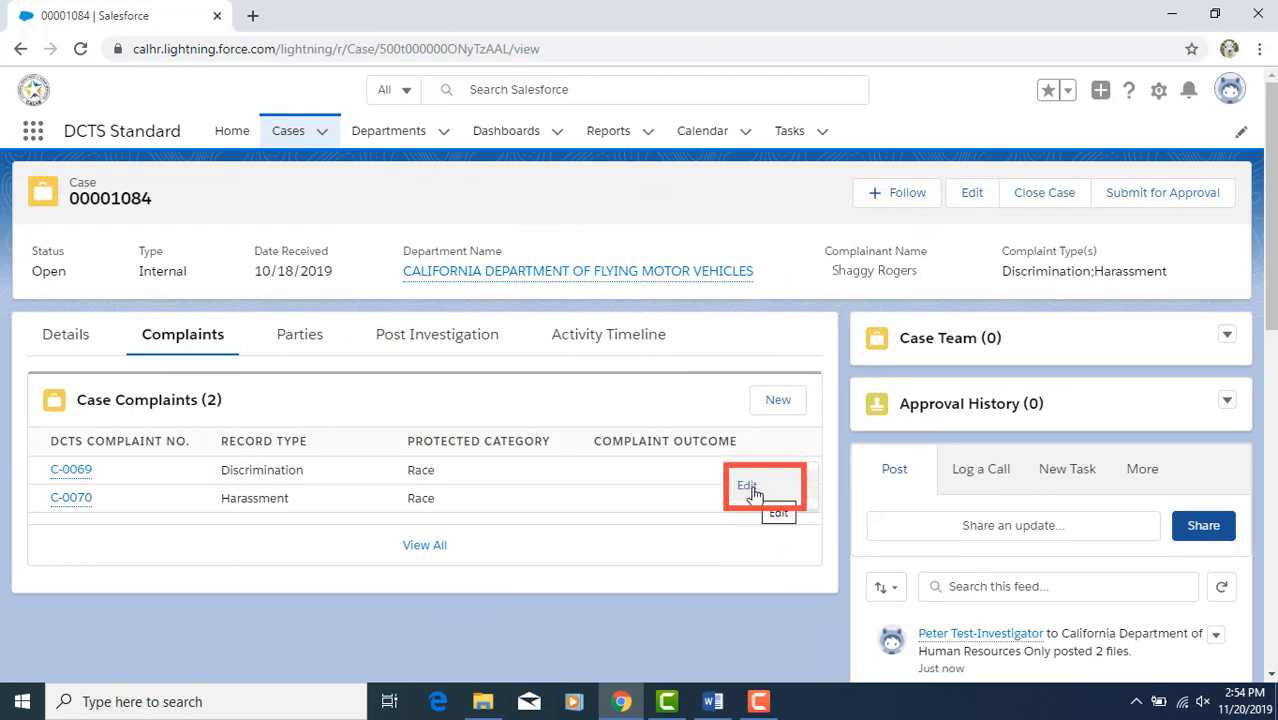
{"action": "left_click", "coordinate": [750, 487]}
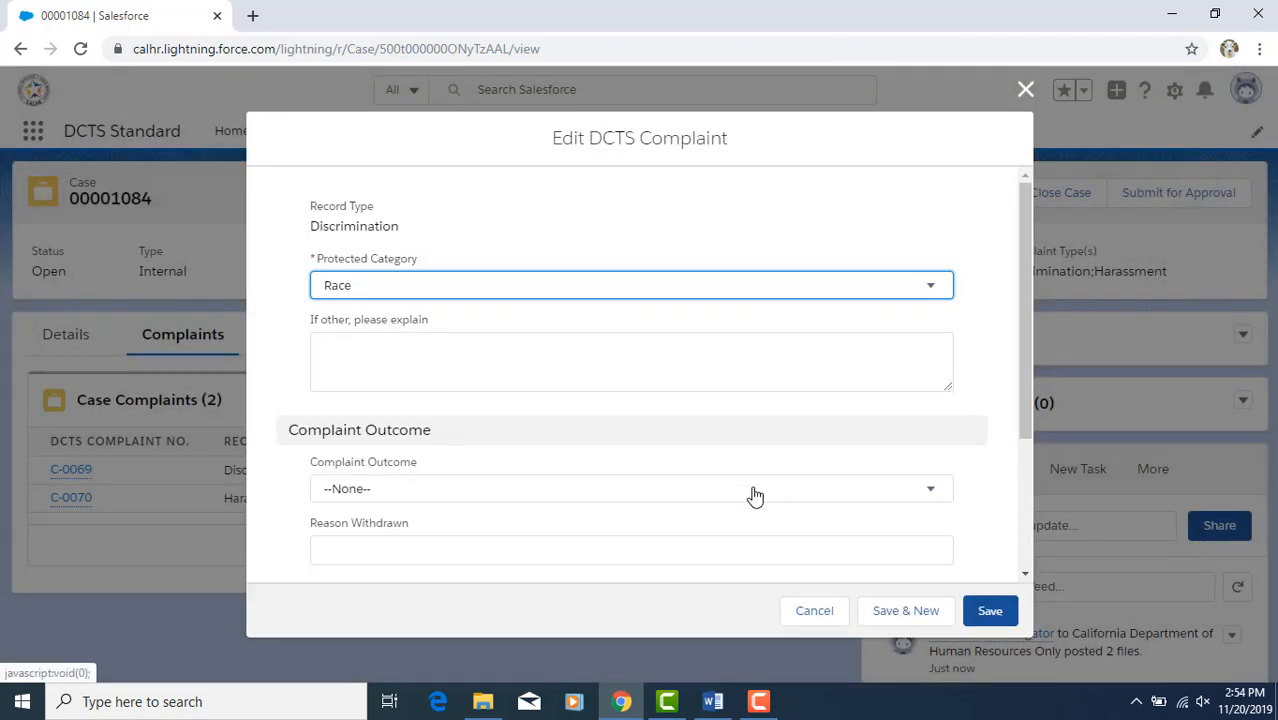
{"action": "left_click", "coordinate": [582, 495]}
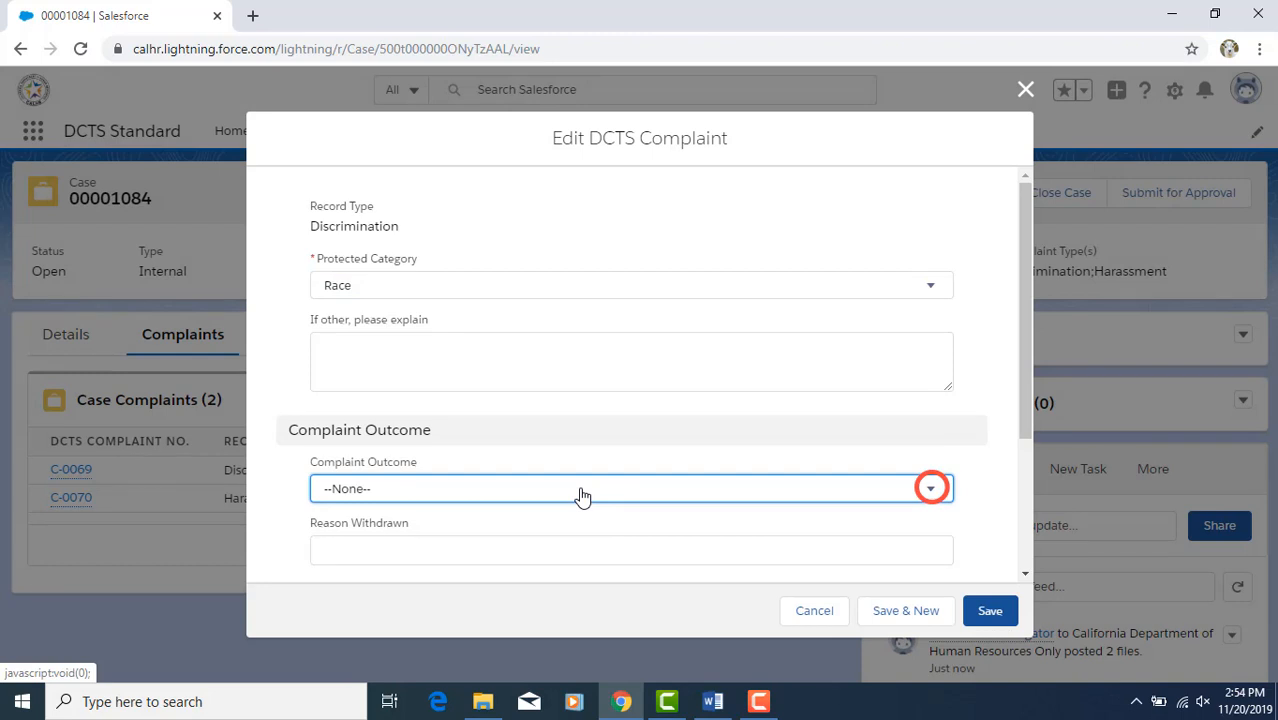
{"action": "left_click", "coordinate": [582, 495]}
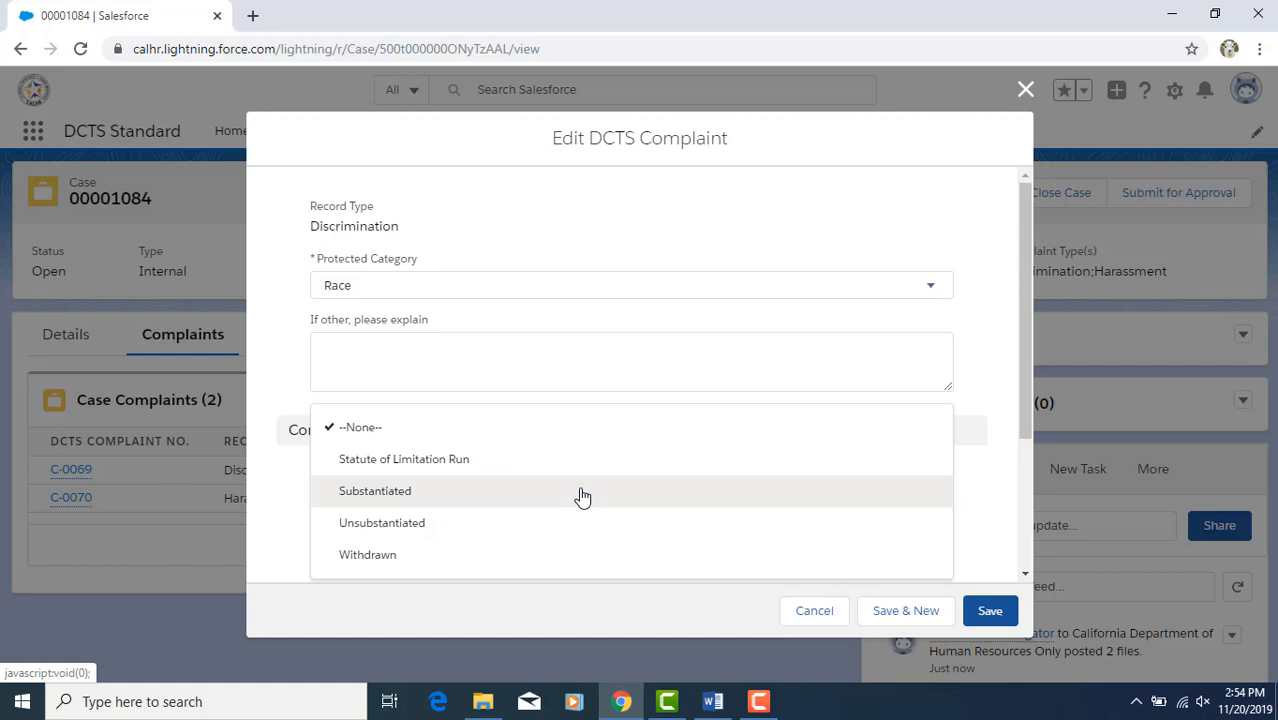
{"action": "left_click", "coordinate": [583, 491]}
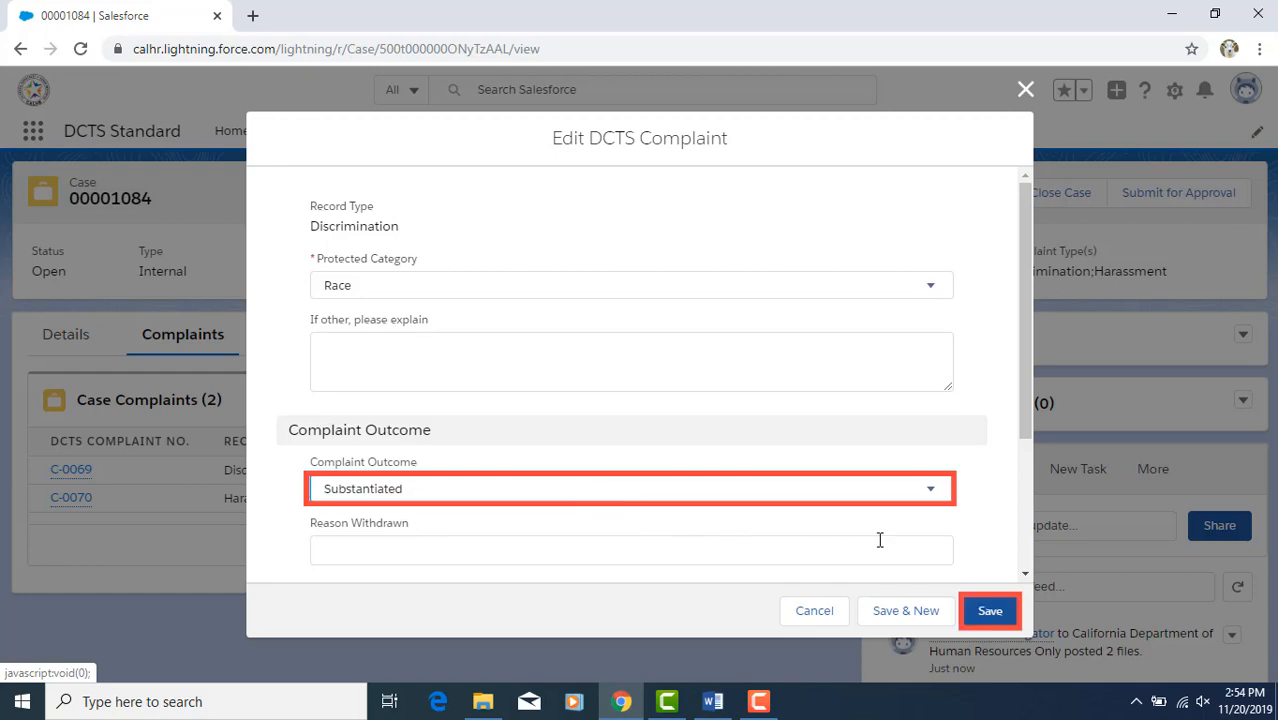
{"action": "left_click", "coordinate": [990, 613]}
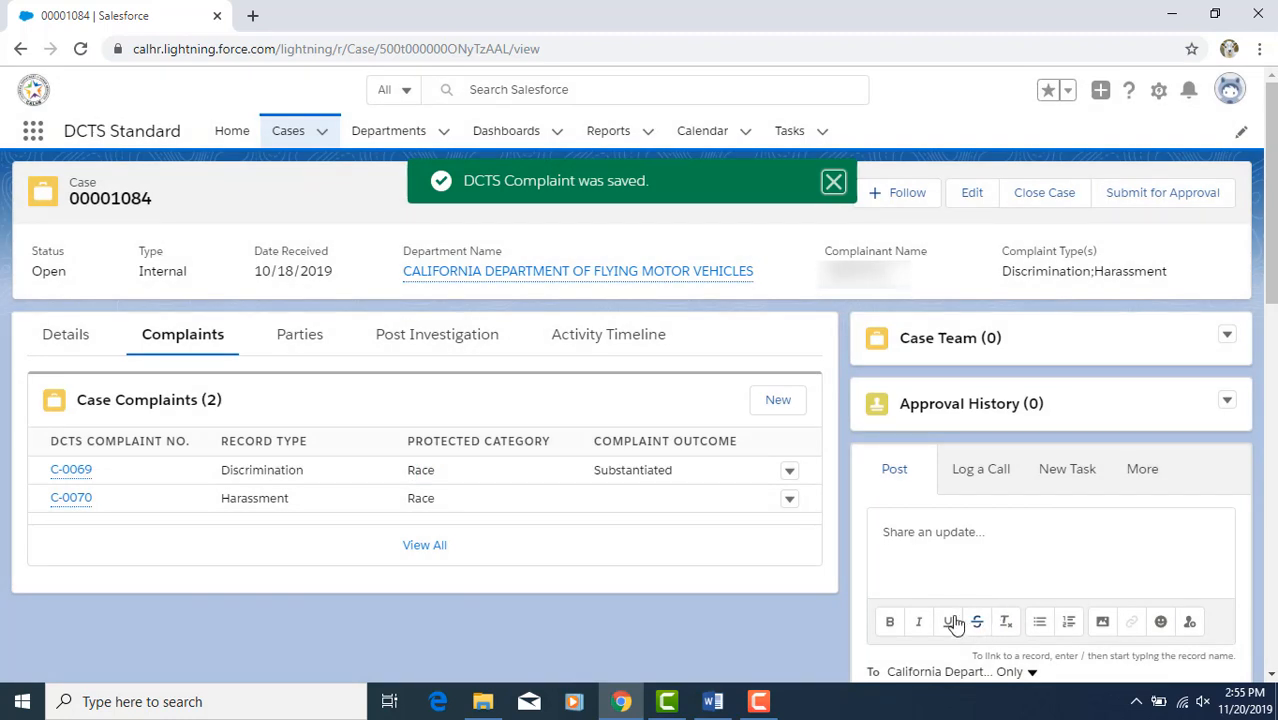
Set the harassment complaint's outcome to Unsubstantiated and save it.
{"action": "left_click", "coordinate": [789, 500]}
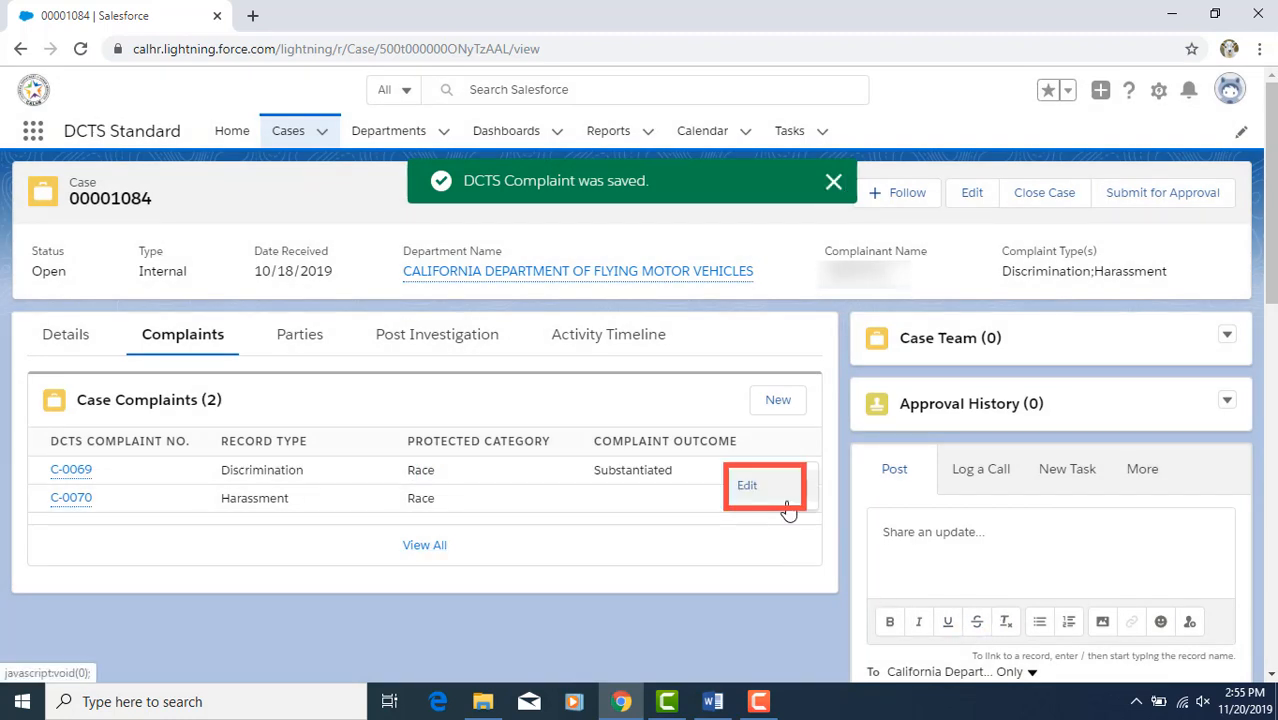
{"action": "left_click", "coordinate": [760, 488]}
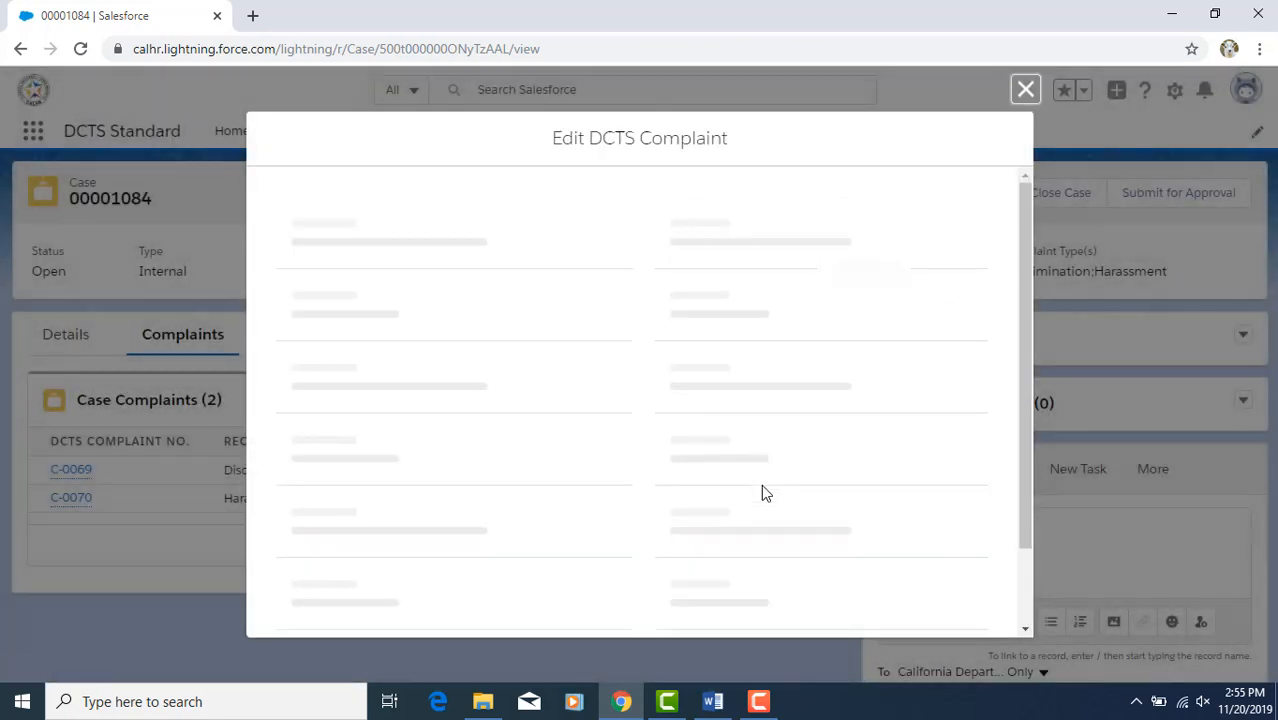
{"action": "left_click", "coordinate": [714, 494]}
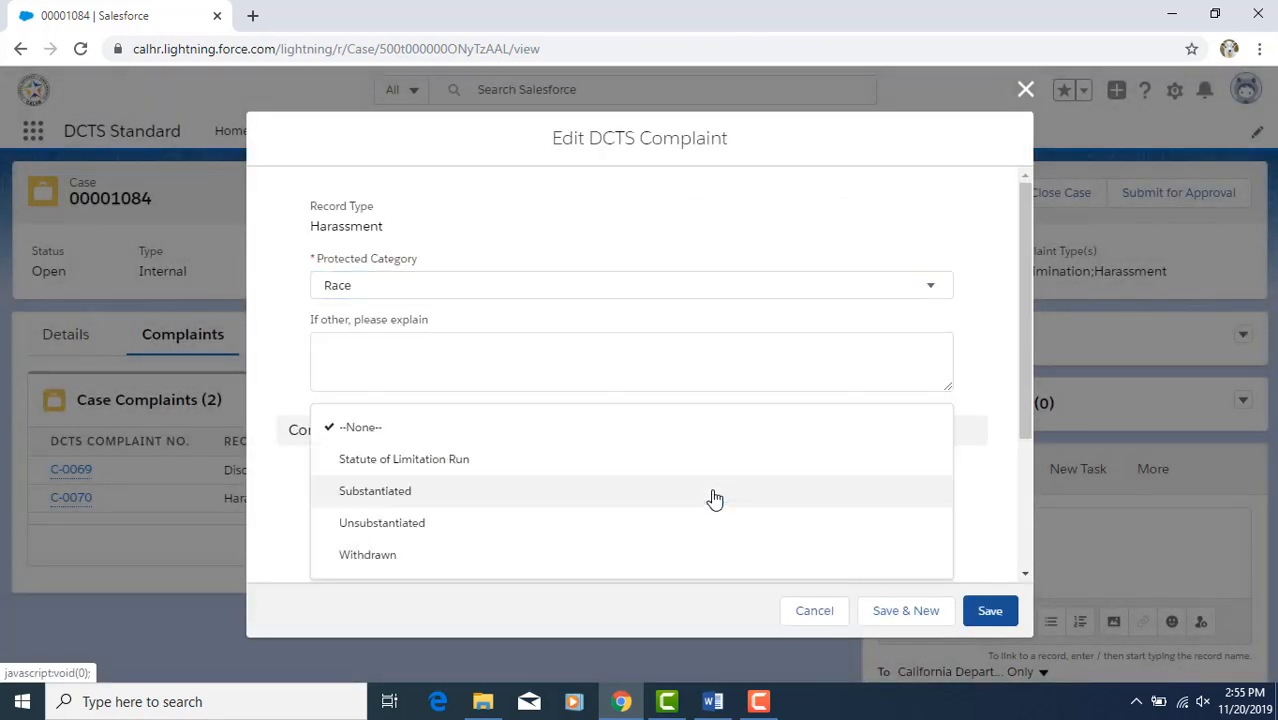
{"action": "left_click", "coordinate": [653, 525]}
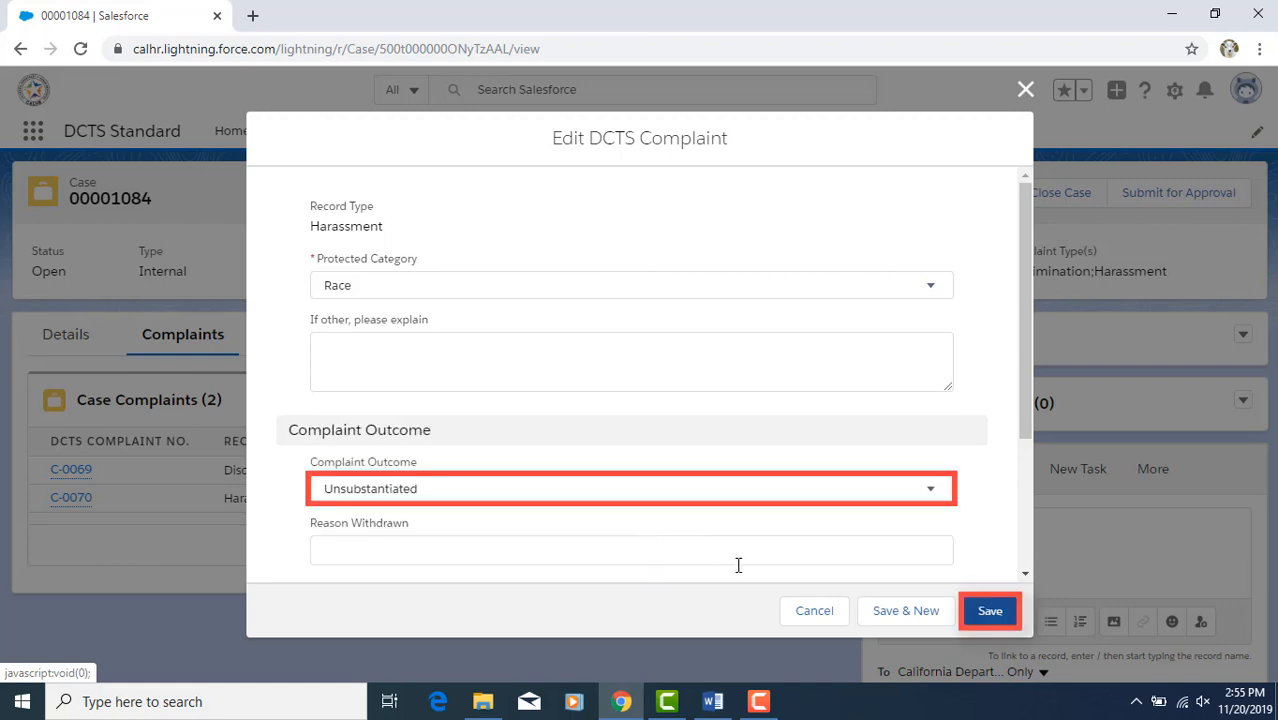
{"action": "left_click", "coordinate": [993, 615]}
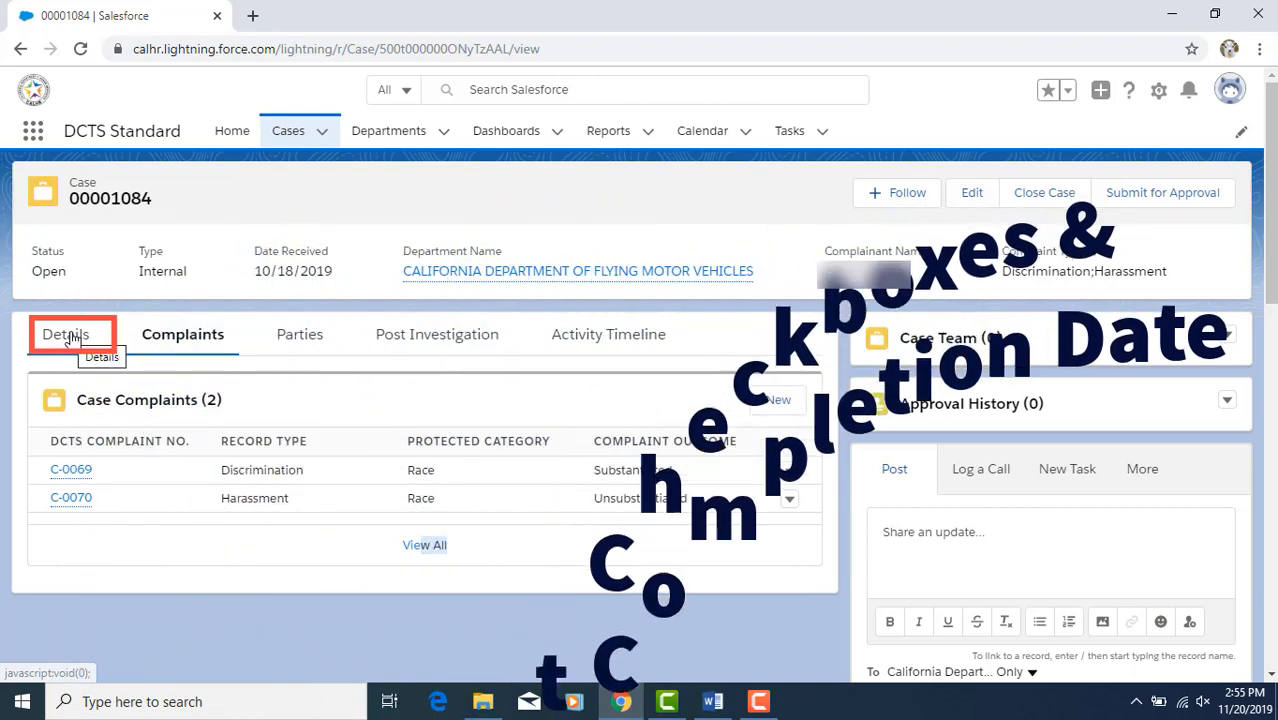
Edit the case details to mark the investigative report as uploaded and set the investigation completion date to 11/4/2019.
{"action": "left_click", "coordinate": [67, 338]}
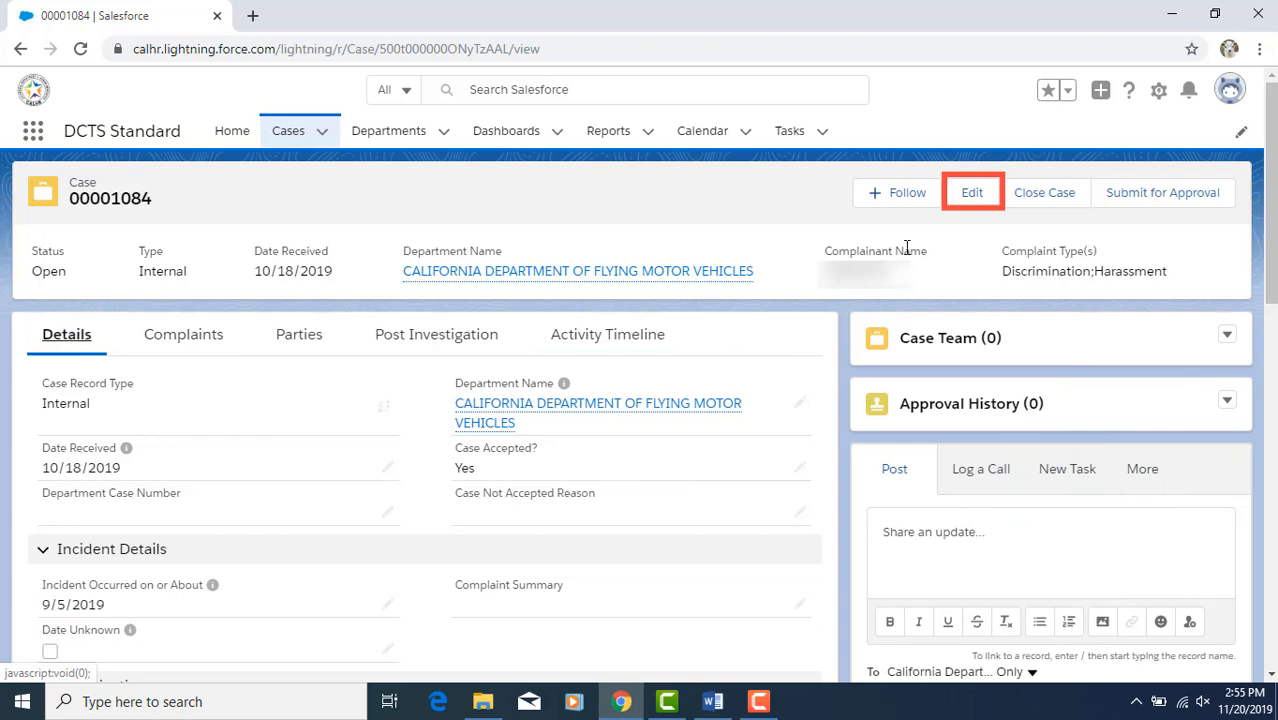
{"action": "left_click", "coordinate": [975, 199]}
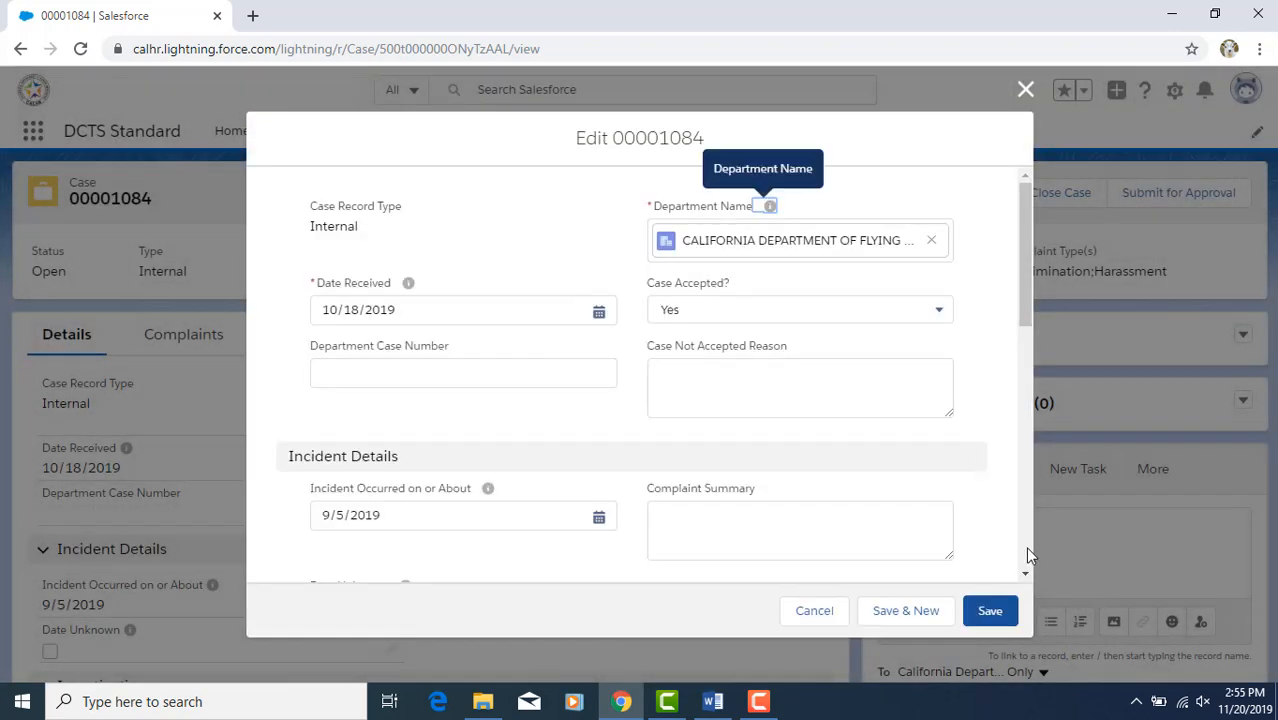
{"action": "scroll", "coordinate": [1024, 573], "scroll_direction": "down", "scroll_amount": 3}
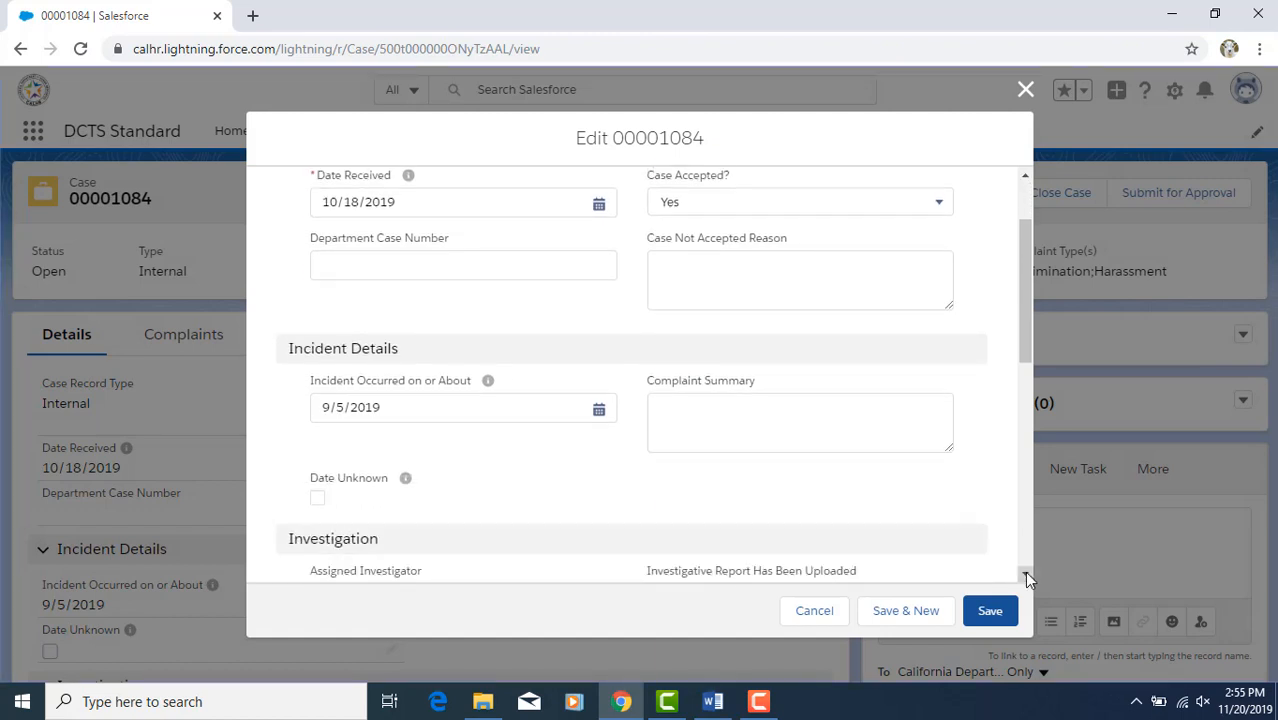
{"action": "left_click", "coordinate": [1025, 575]}
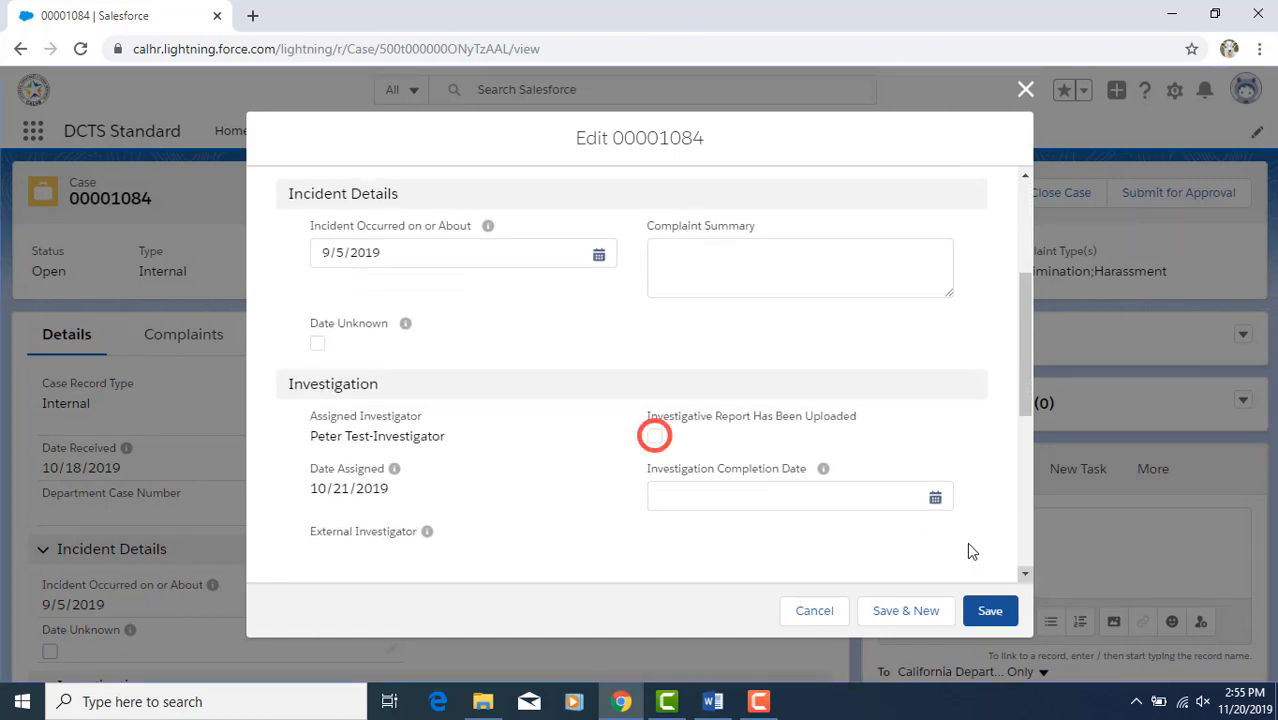
{"action": "left_click", "coordinate": [654, 437]}
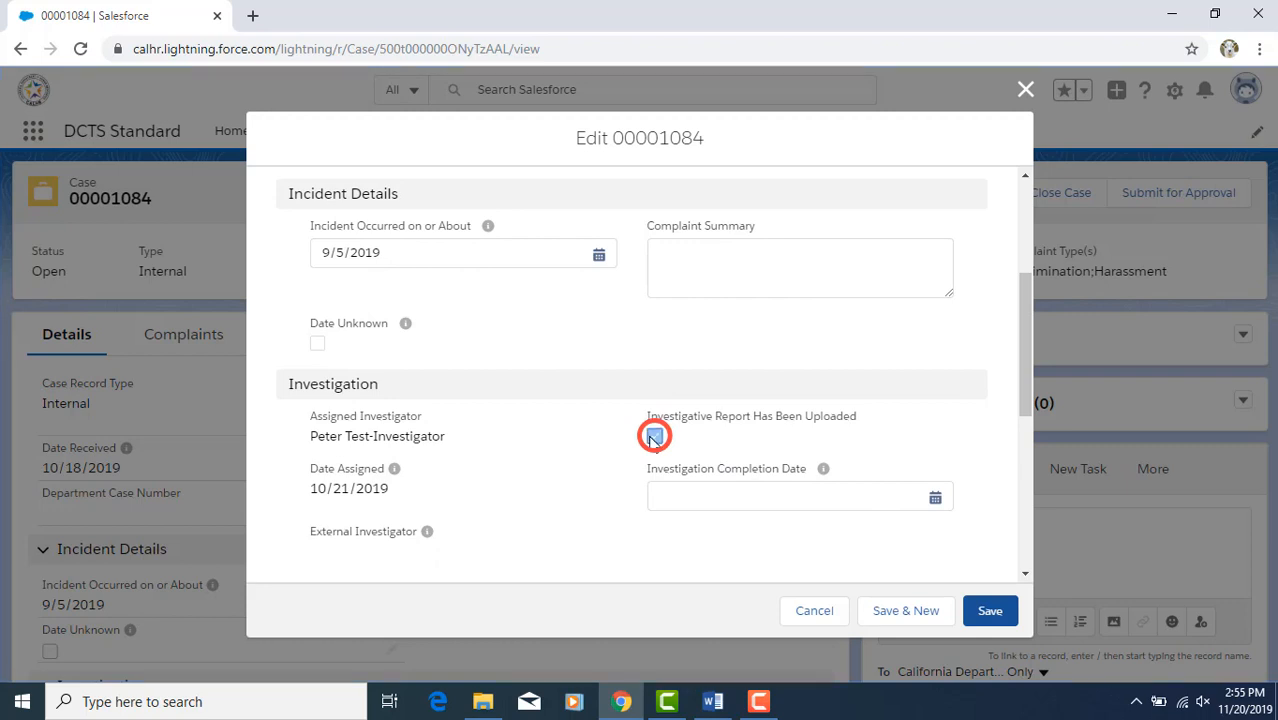
{"action": "left_click", "coordinate": [935, 500]}
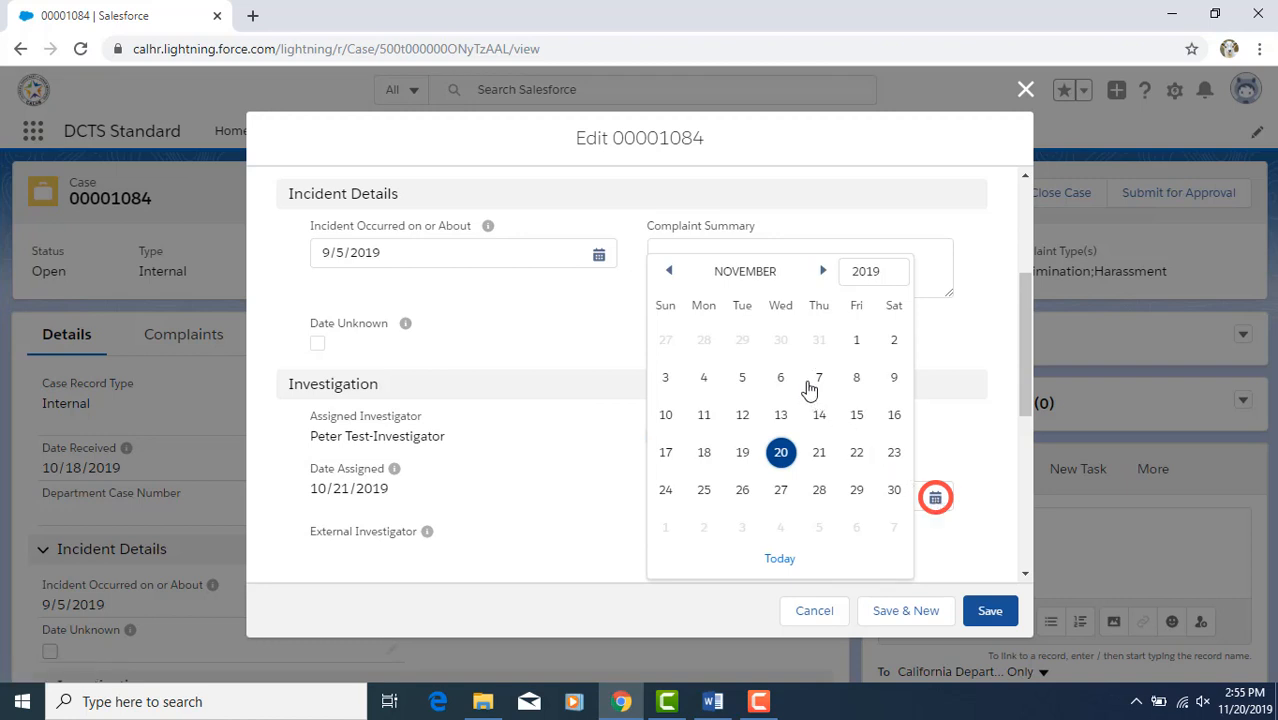
{"action": "left_click", "coordinate": [704, 377]}
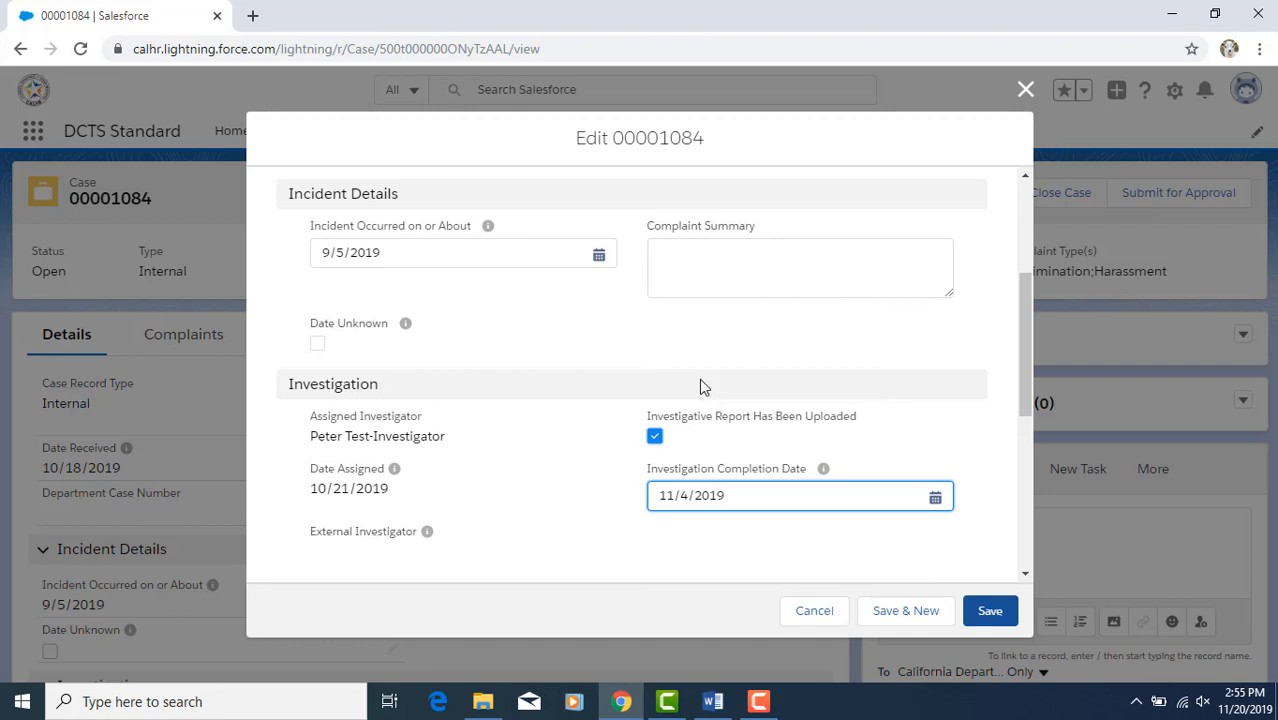
Mark the complaint document as uploaded under Case Closure and save the case.
{"action": "left_click", "coordinate": [1024, 575]}
{"action": "scroll", "coordinate": [1024, 578], "scroll_direction": "down", "scroll_amount": 3}
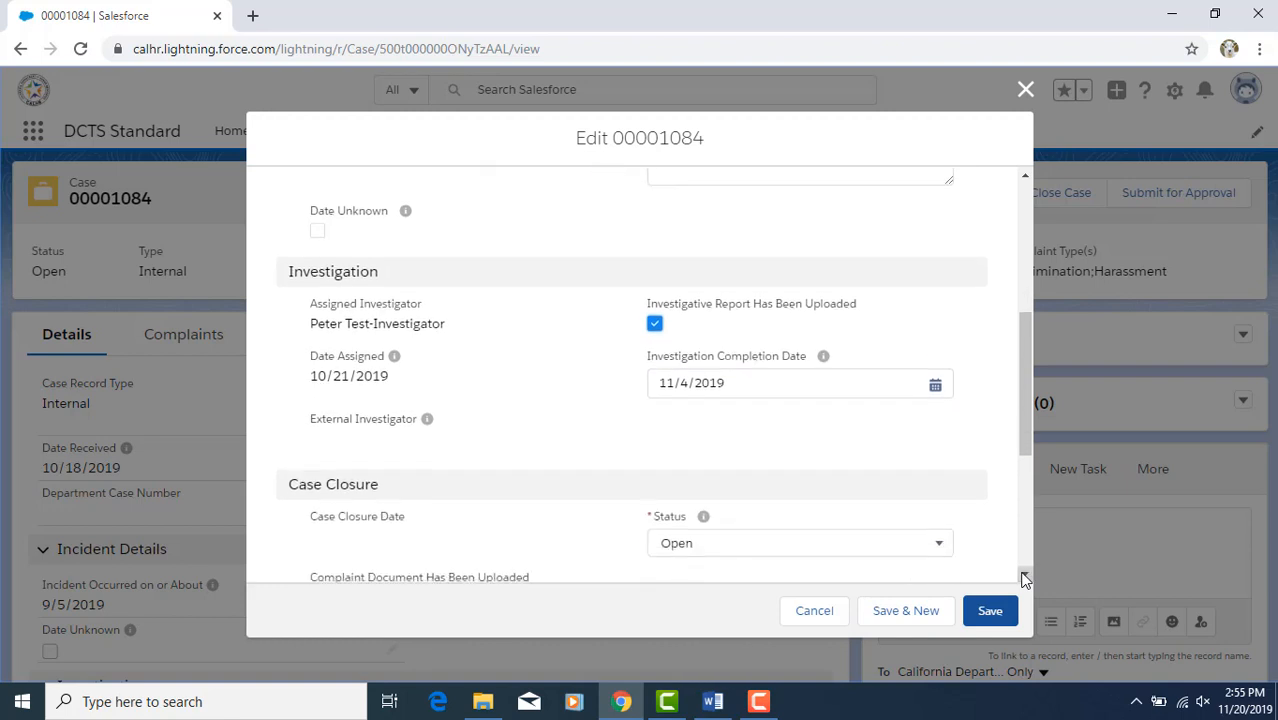
{"action": "left_click", "coordinate": [317, 521]}
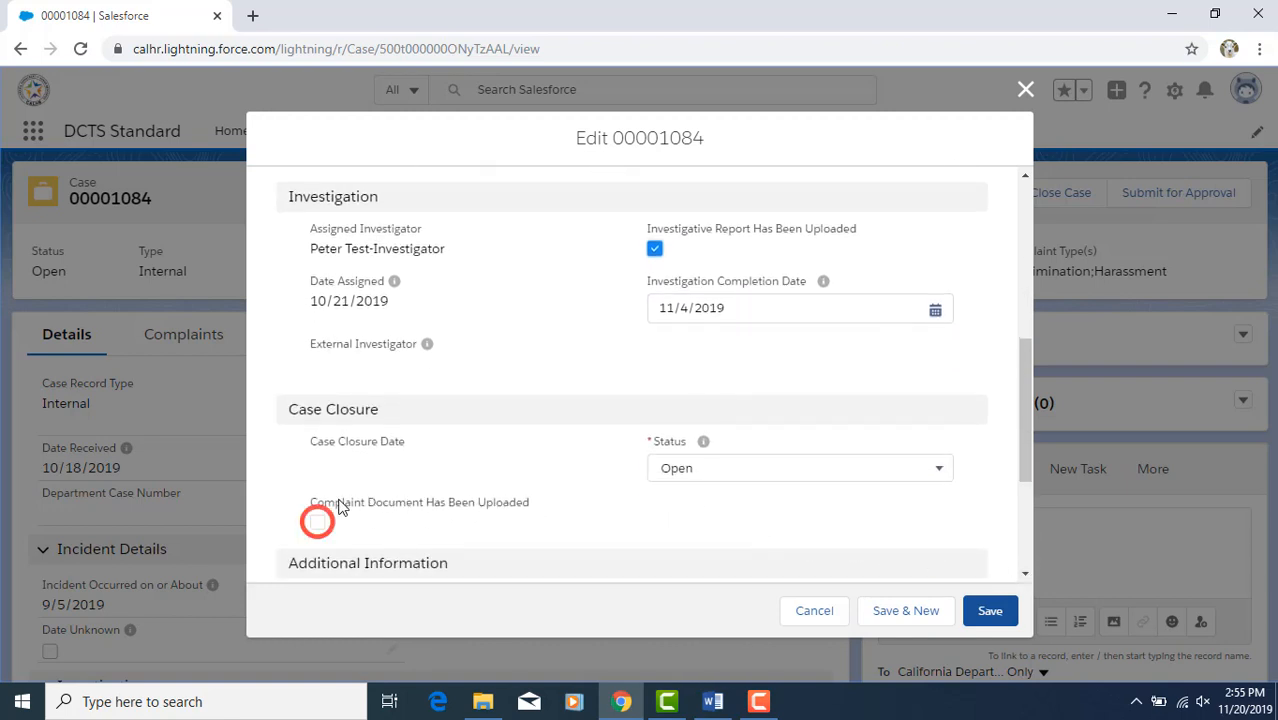
{"action": "left_click", "coordinate": [318, 522]}
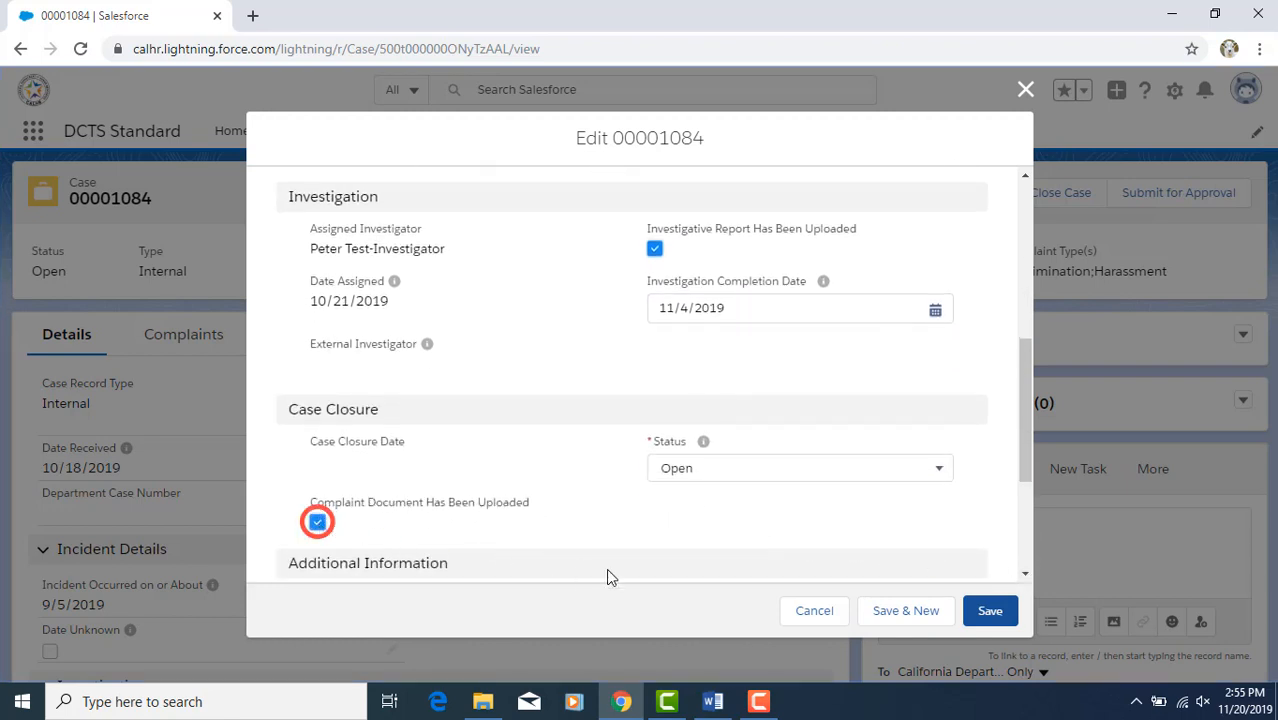
{"action": "left_click", "coordinate": [990, 613]}
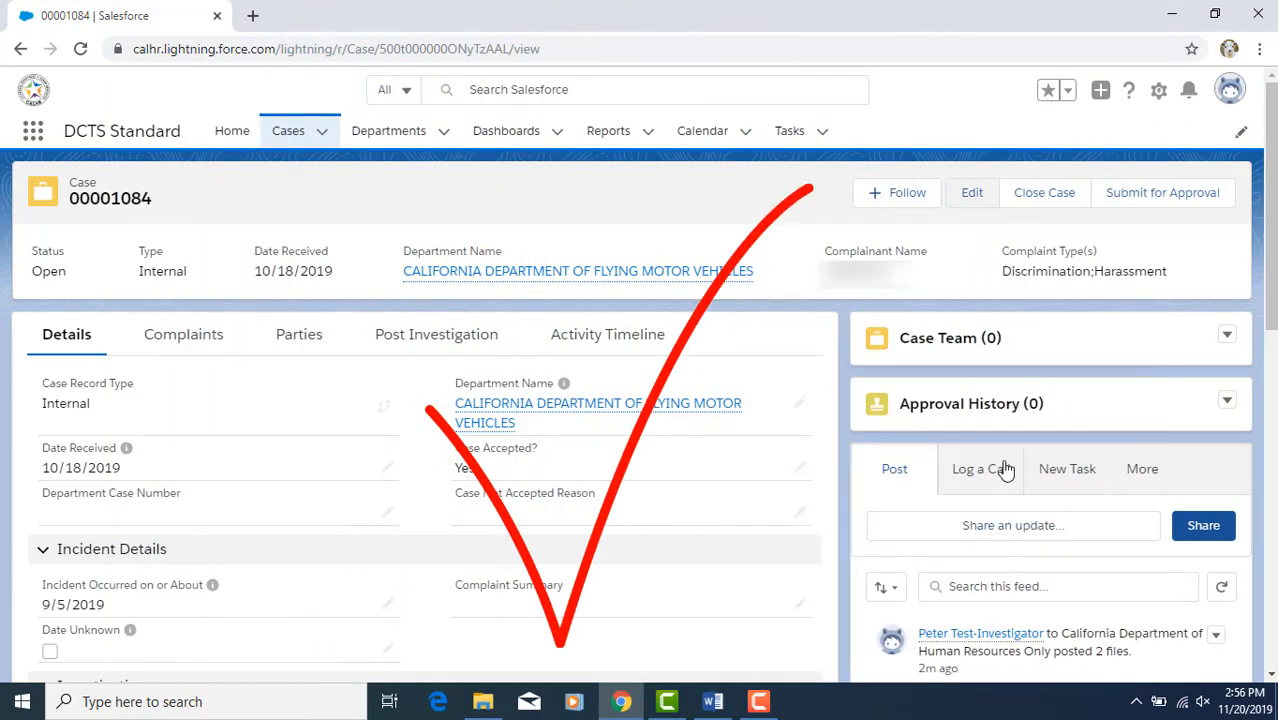
Submit the case for approval and log out of the investigator account.
{"action": "left_click", "coordinate": [1157, 194]}
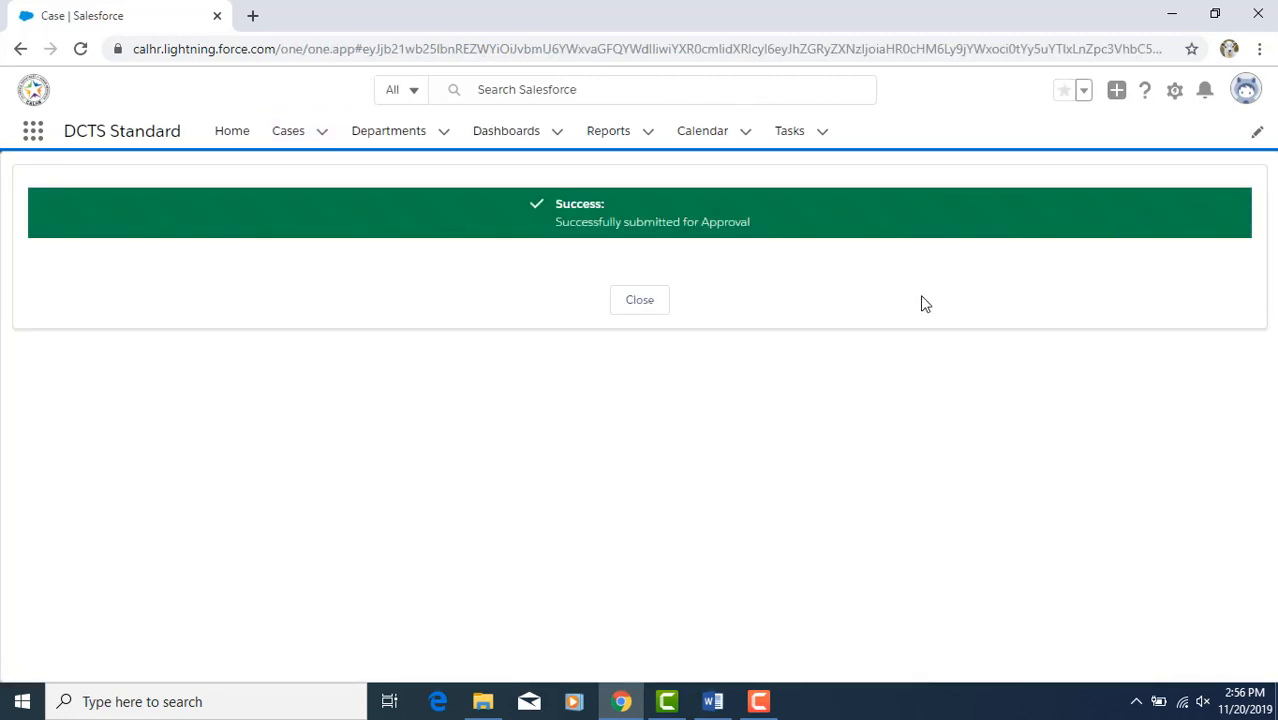
{"action": "left_click", "coordinate": [637, 305]}
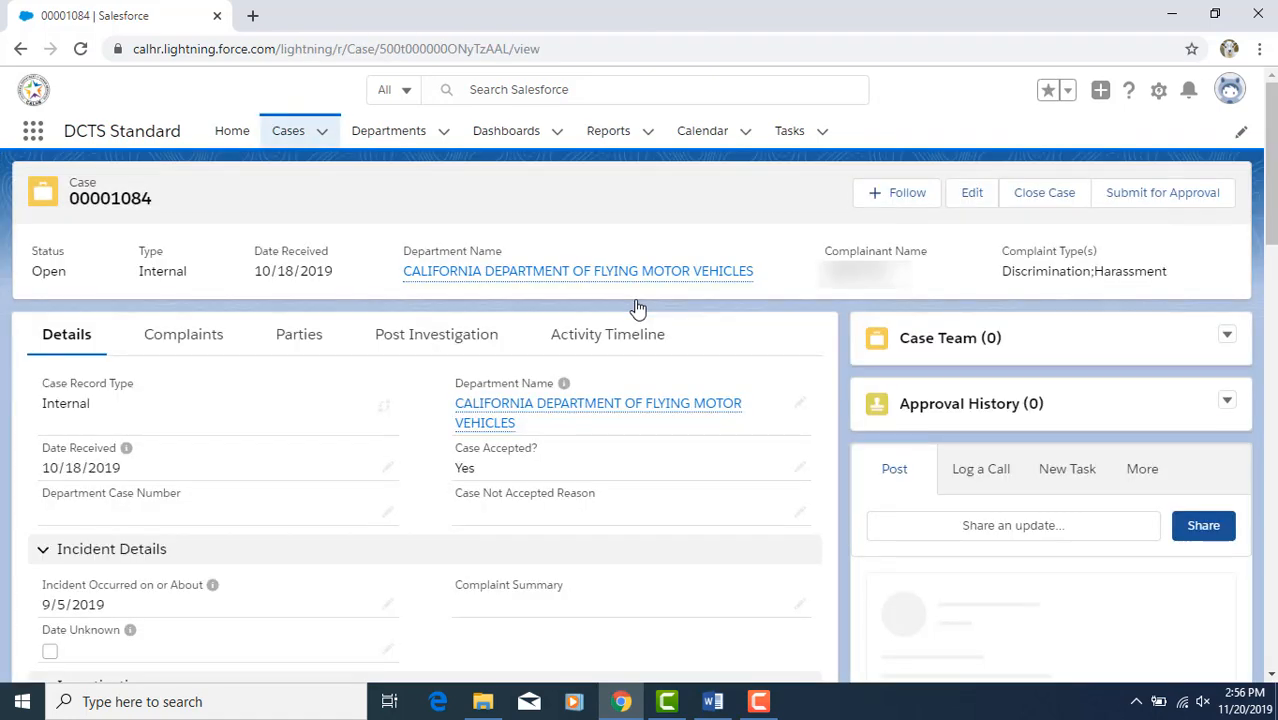
{"action": "left_click", "coordinate": [1231, 93]}
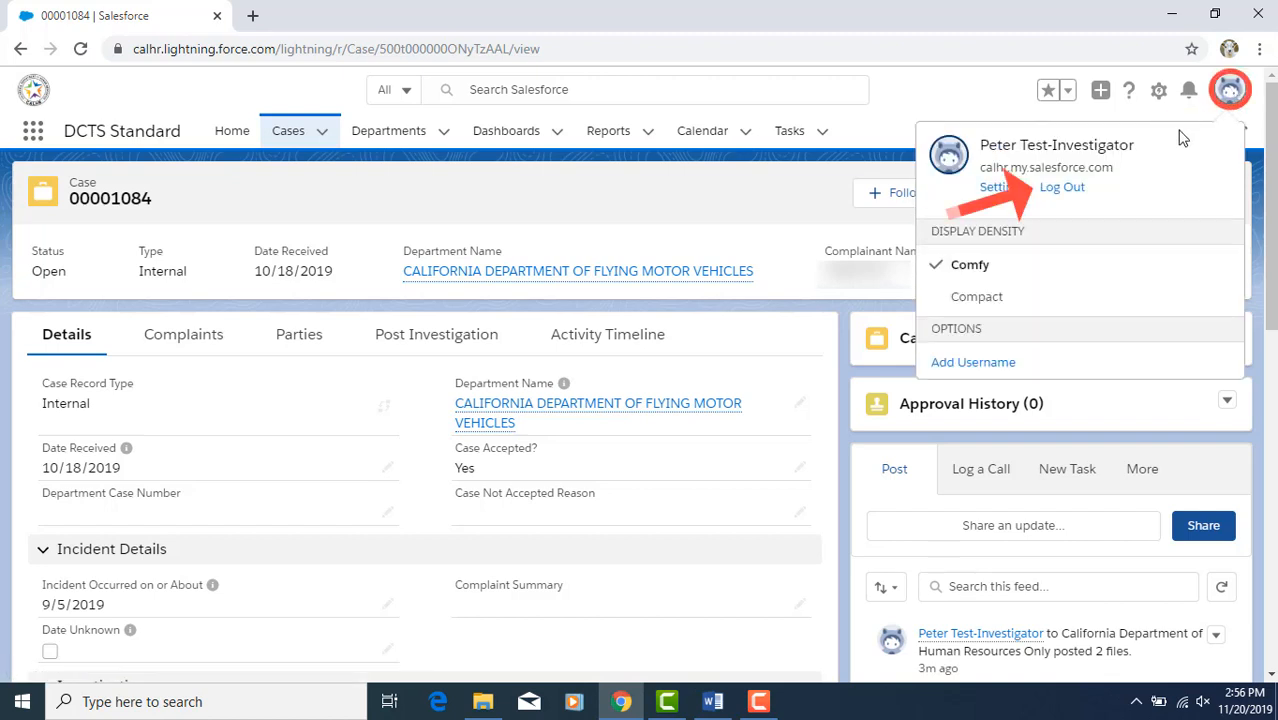
{"action": "left_click", "coordinate": [1062, 189]}
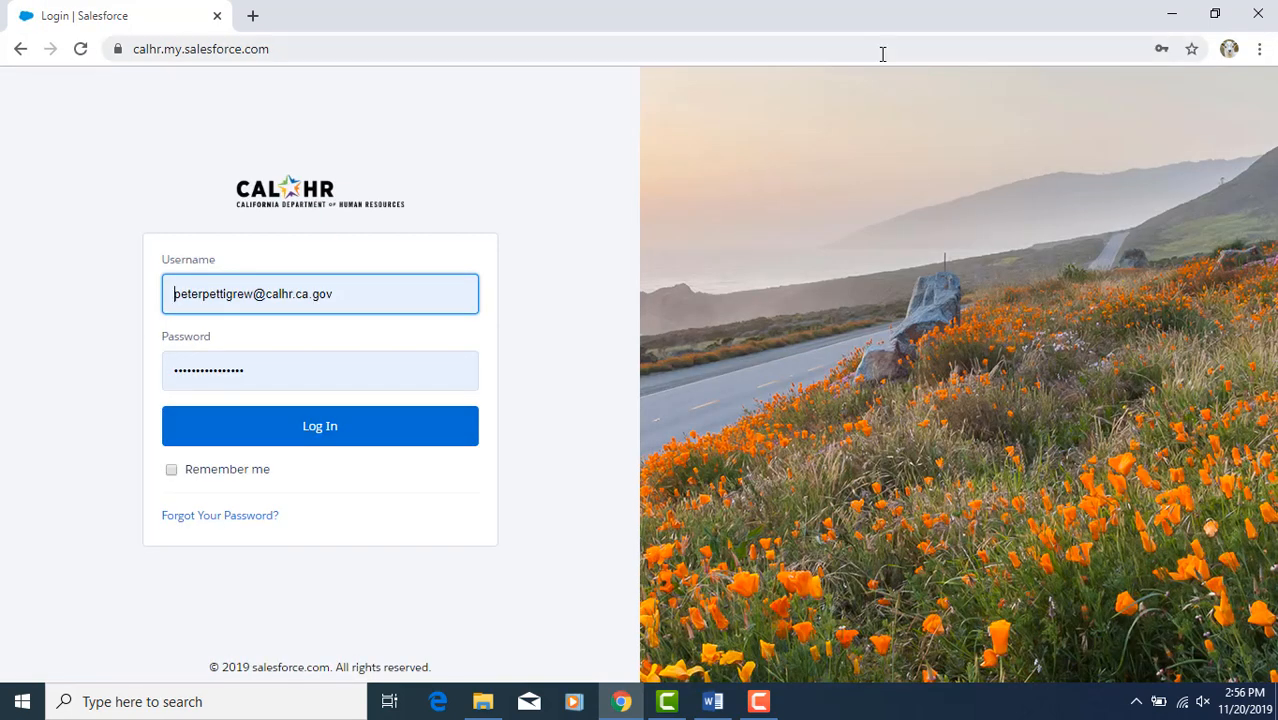
Log in as the department's EEO officer using the saved username and password.
{"action": "left_click", "coordinate": [428, 291]}
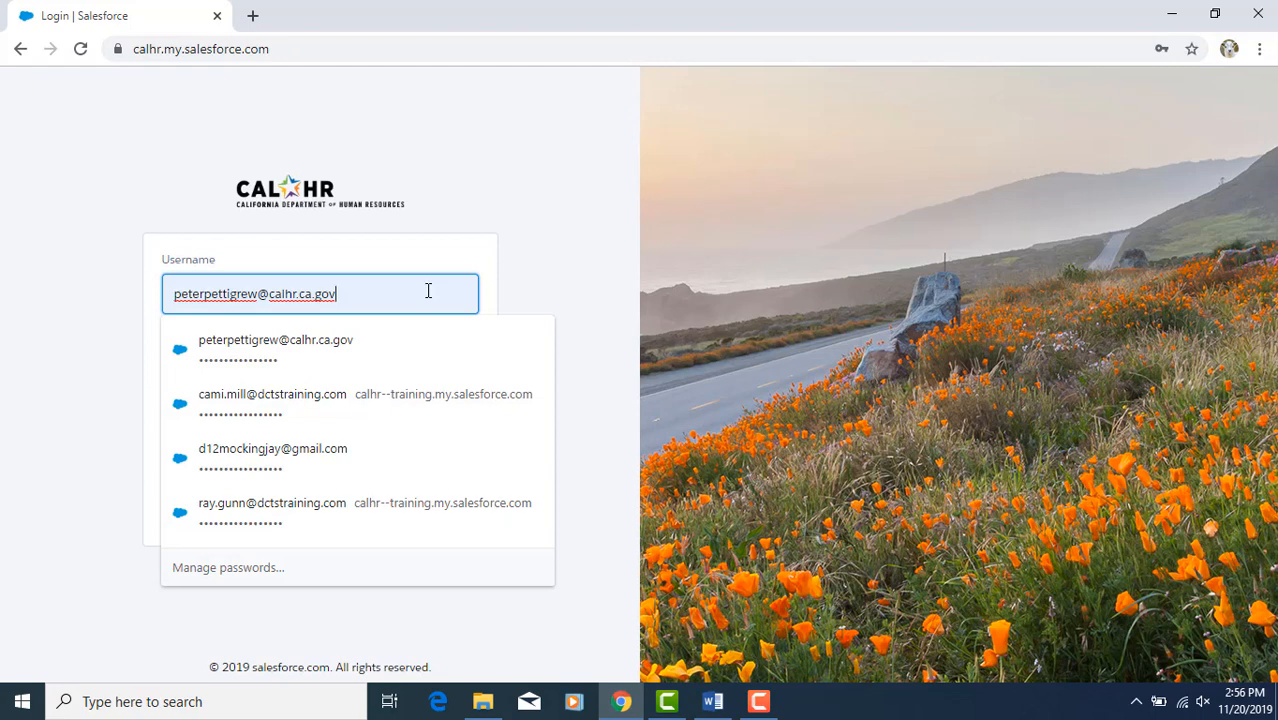
{"action": "left_click", "coordinate": [331, 452]}
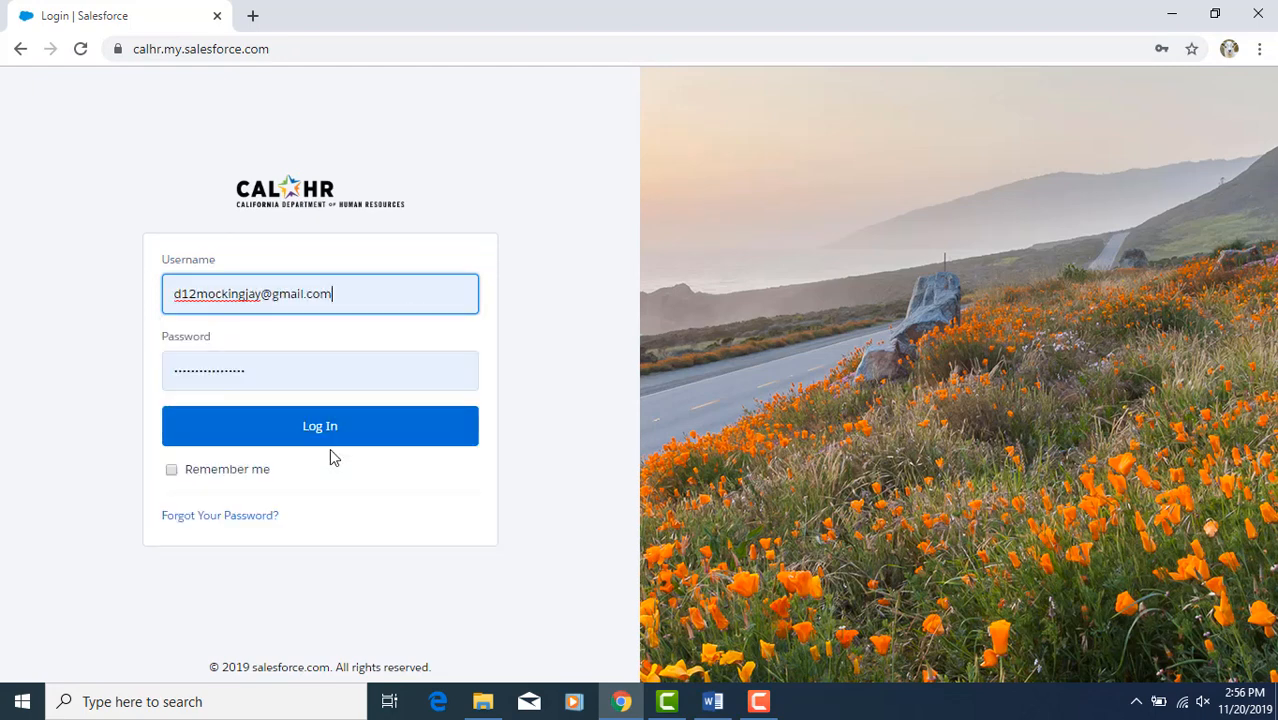
{"action": "left_click", "coordinate": [322, 430]}
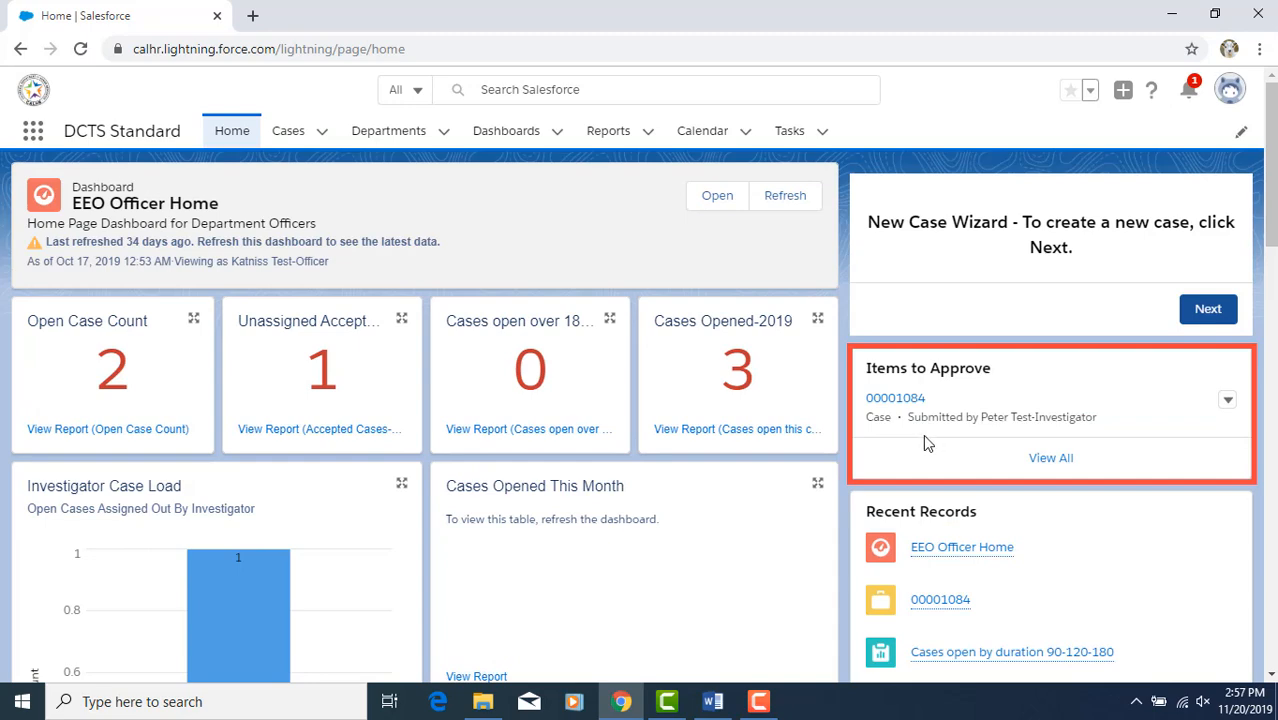
Open the submitted case from the items to approve and review its investigation and closure details.
{"action": "left_click", "coordinate": [896, 404]}
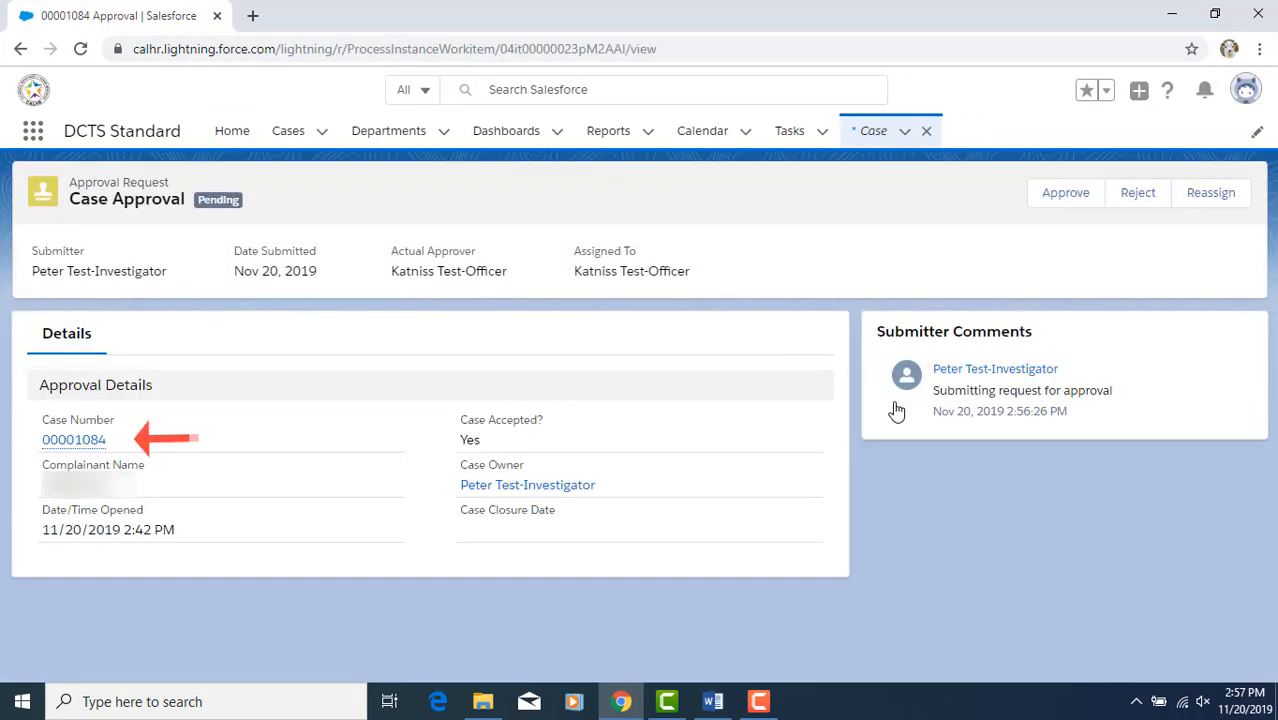
{"action": "left_click", "coordinate": [73, 441]}
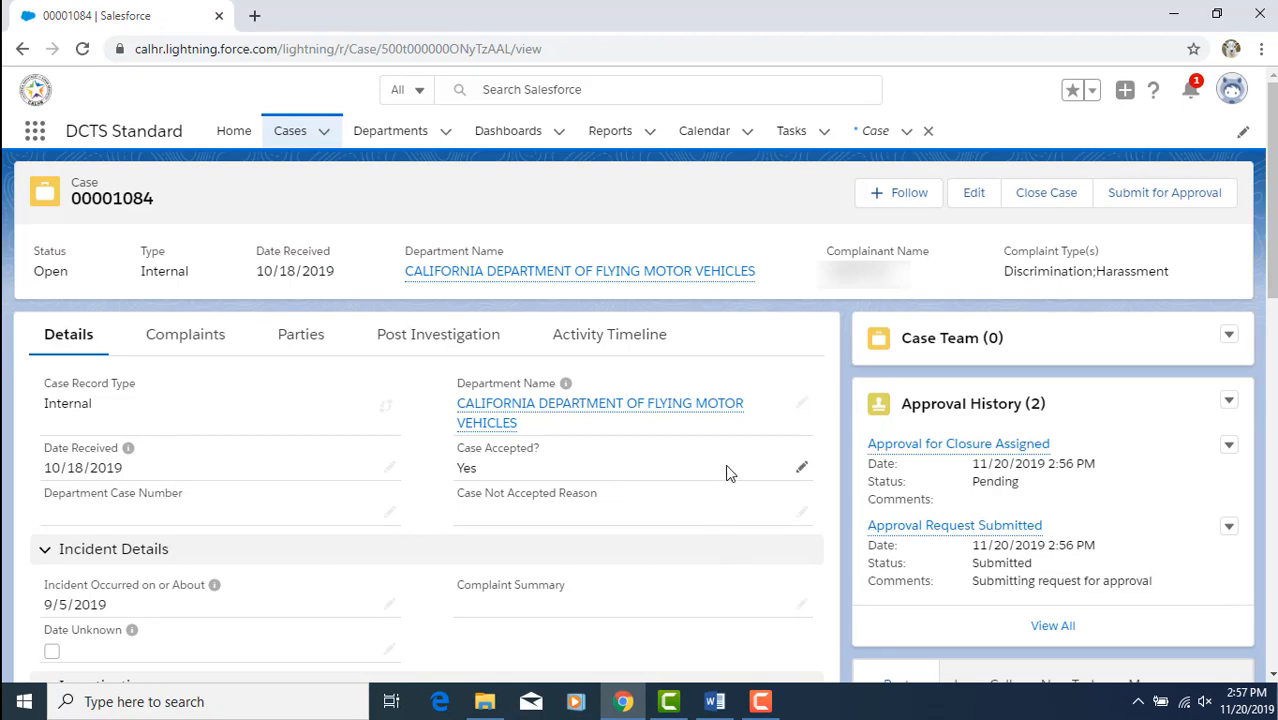
{"action": "scroll", "coordinate": [750, 462], "scroll_direction": "down", "scroll_amount": 5}
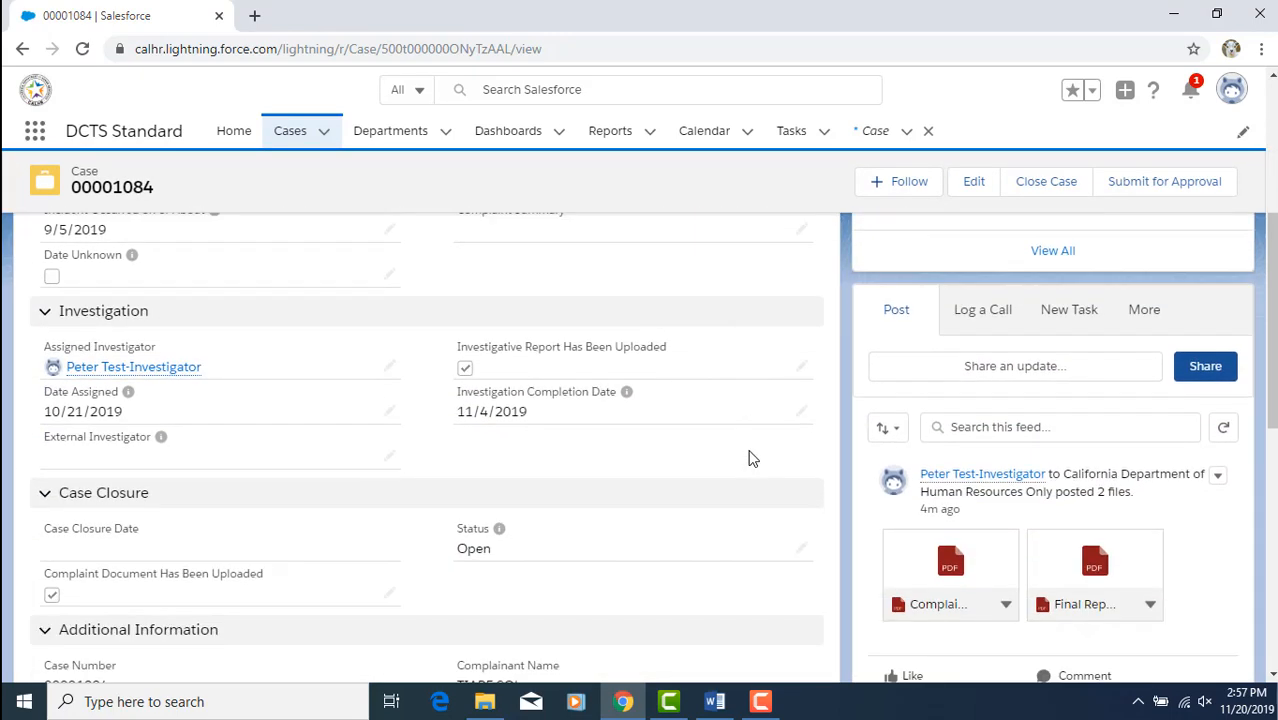
{"action": "scroll", "coordinate": [753, 458], "scroll_direction": "up", "scroll_amount": 5}
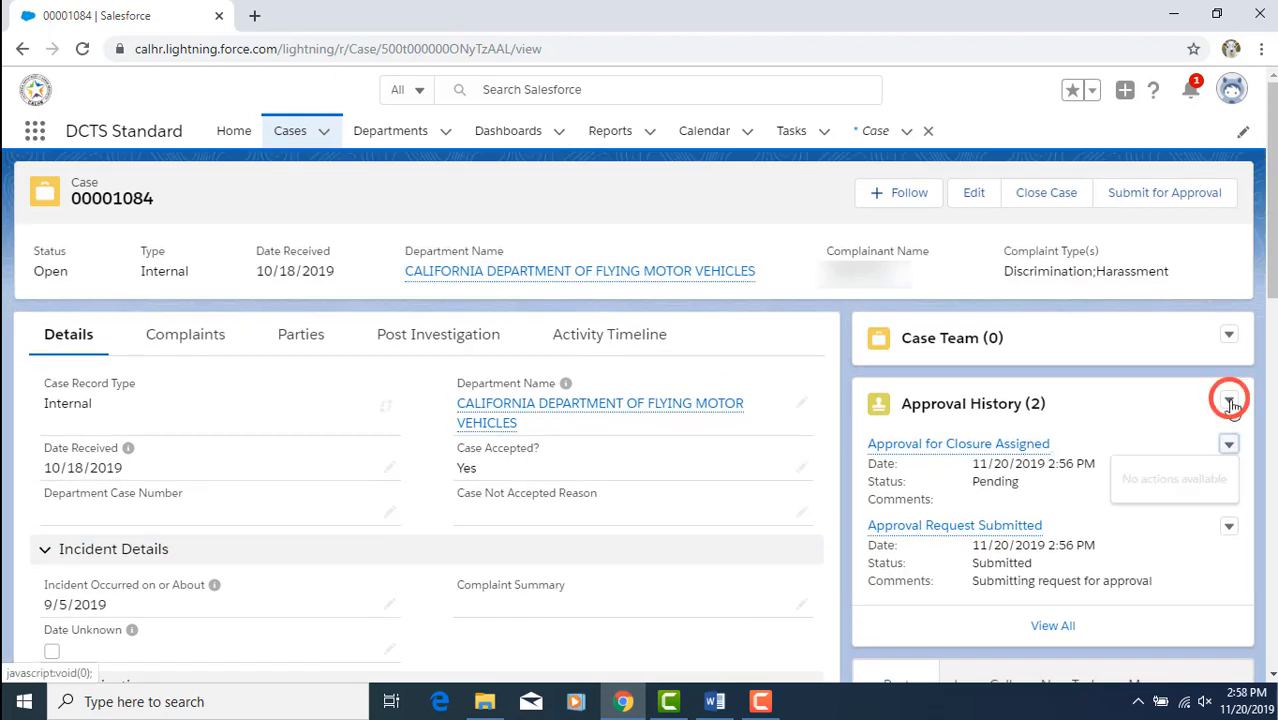
{"action": "left_click", "coordinate": [1230, 404]}
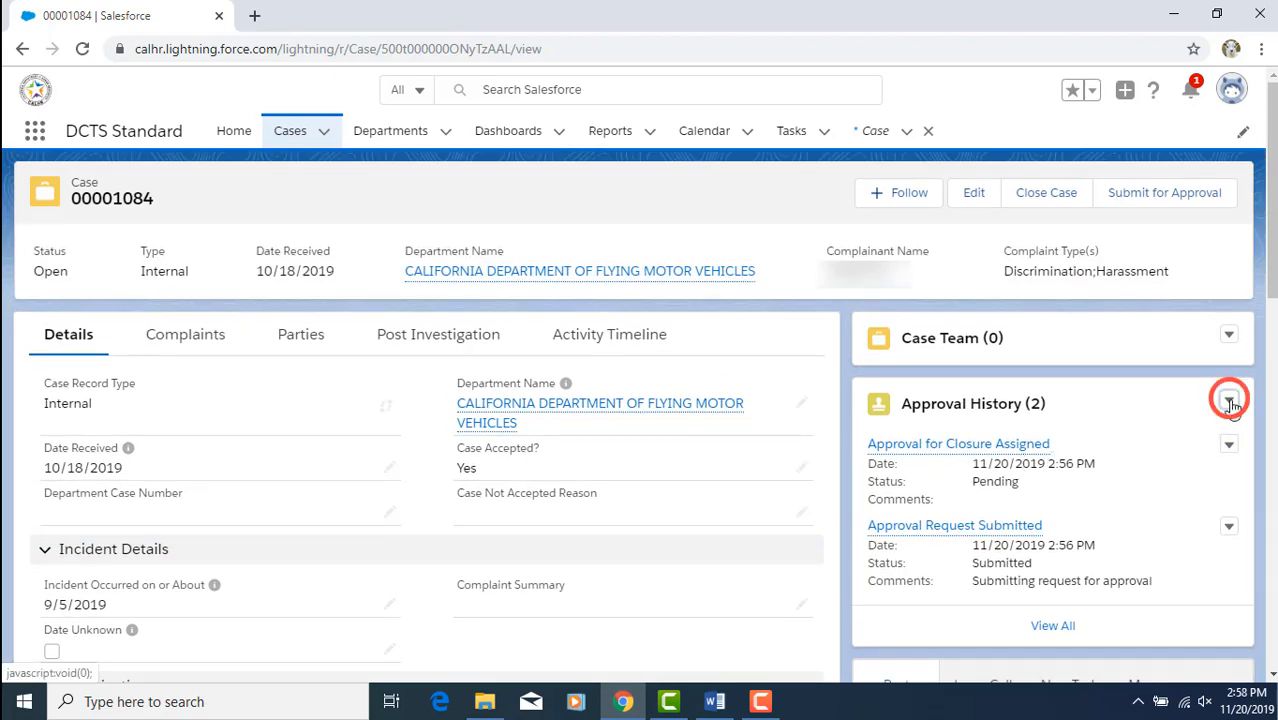
{"action": "left_click", "coordinate": [1230, 404]}
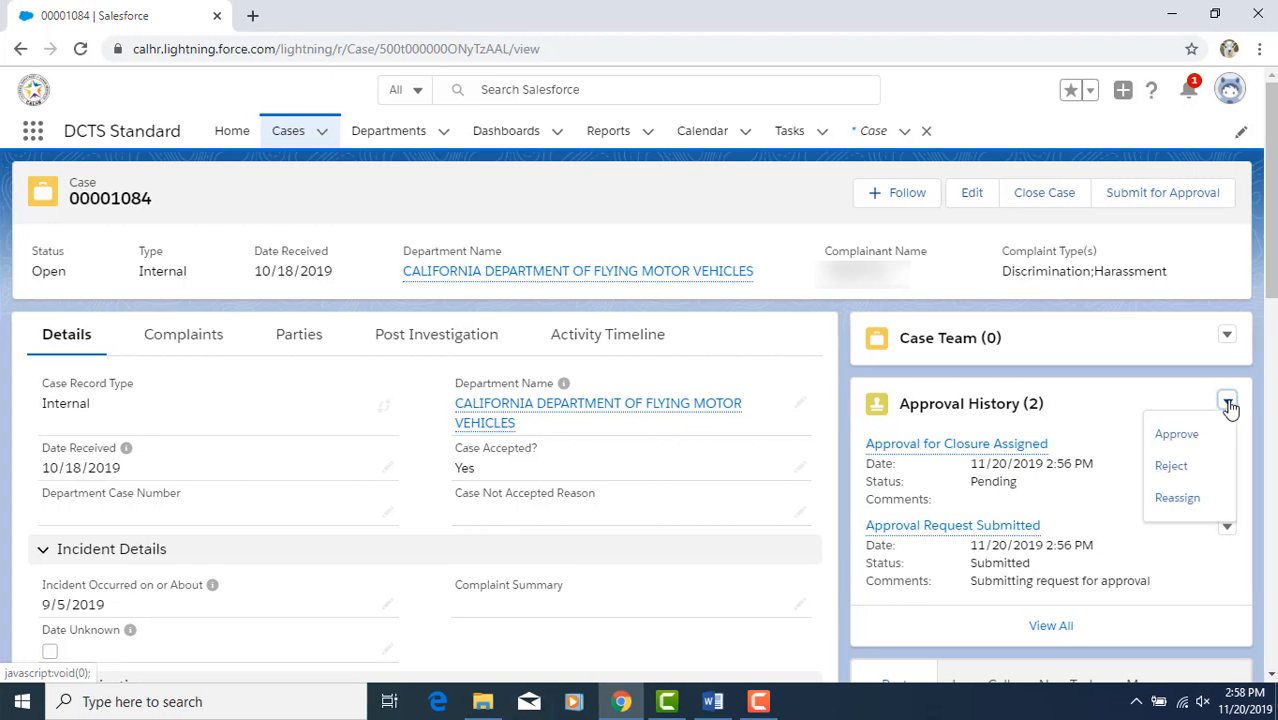
{"action": "left_click", "coordinate": [1168, 466]}
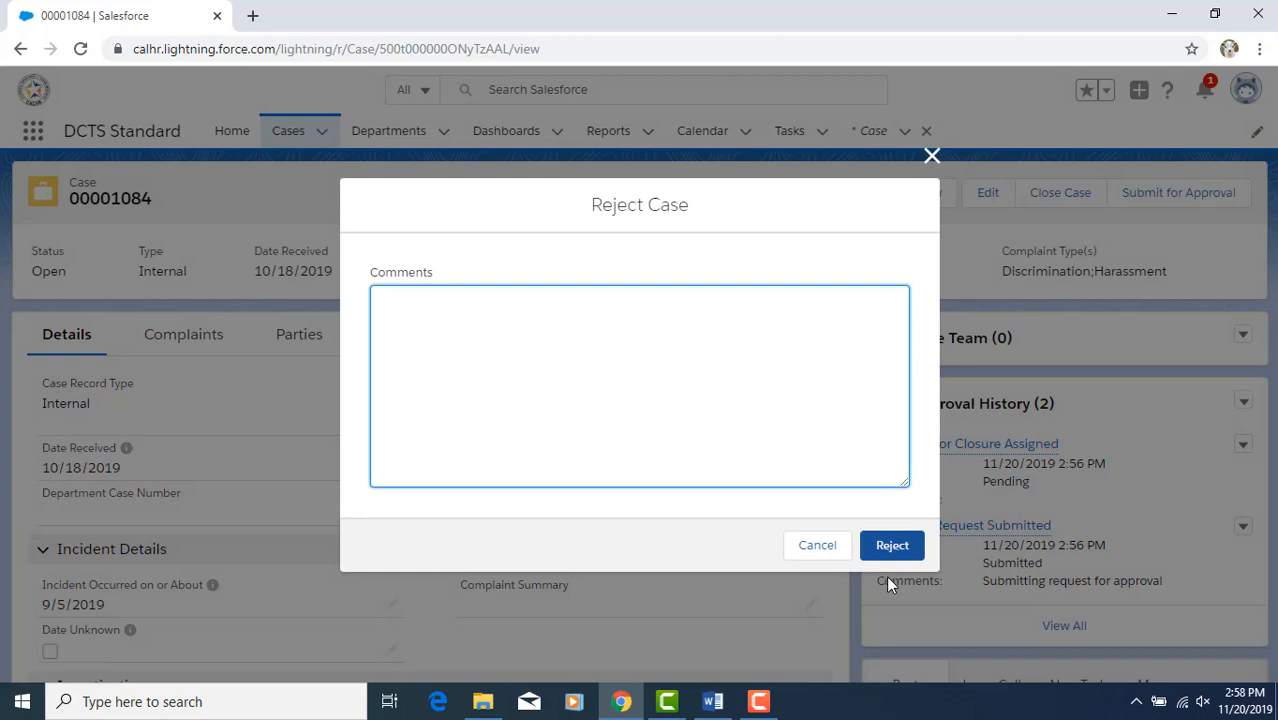
{"action": "left_click", "coordinate": [816, 549]}
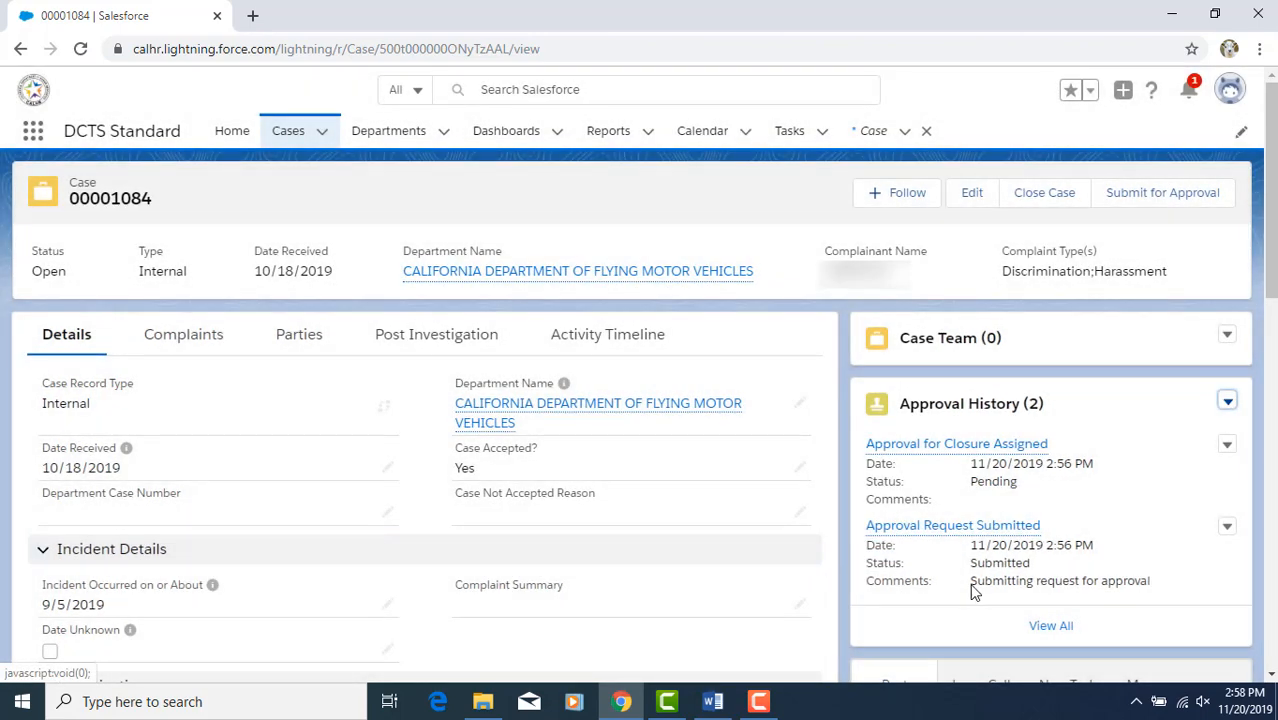
Approve the submitted case's pending closure request, leaving the approval comments blank.
{"action": "left_click", "coordinate": [1228, 403]}
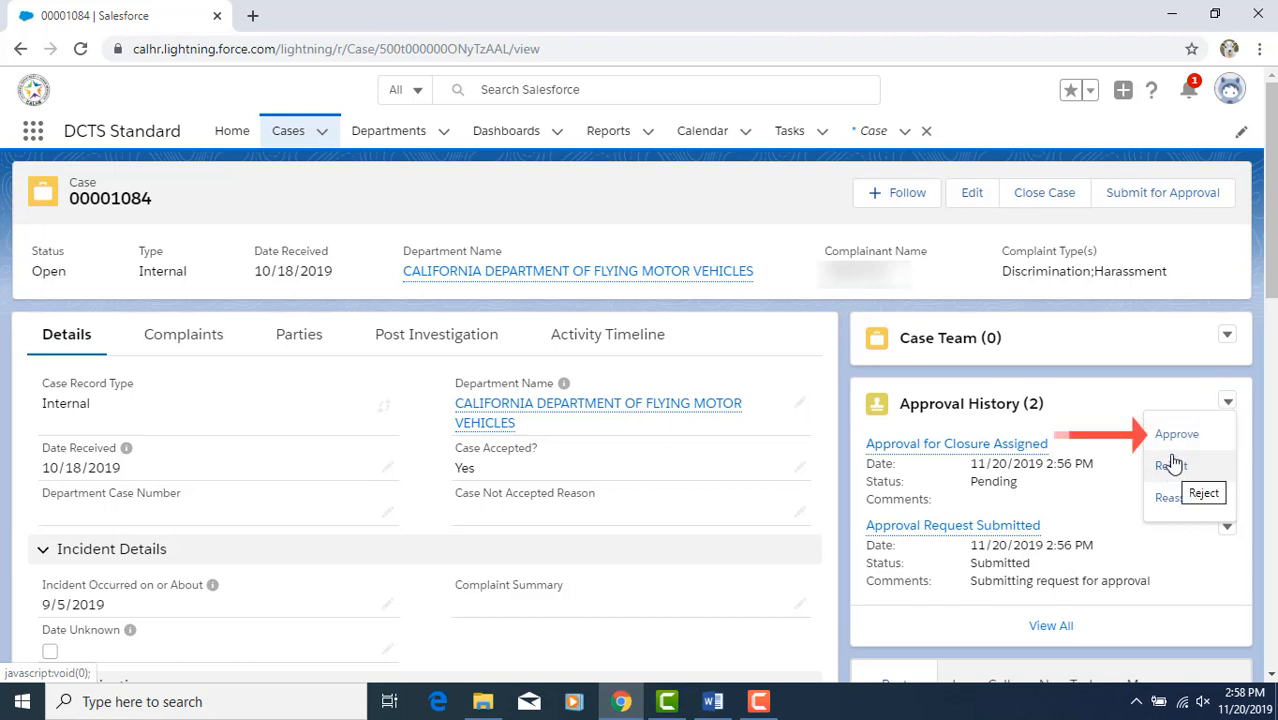
{"action": "left_click", "coordinate": [1176, 436]}
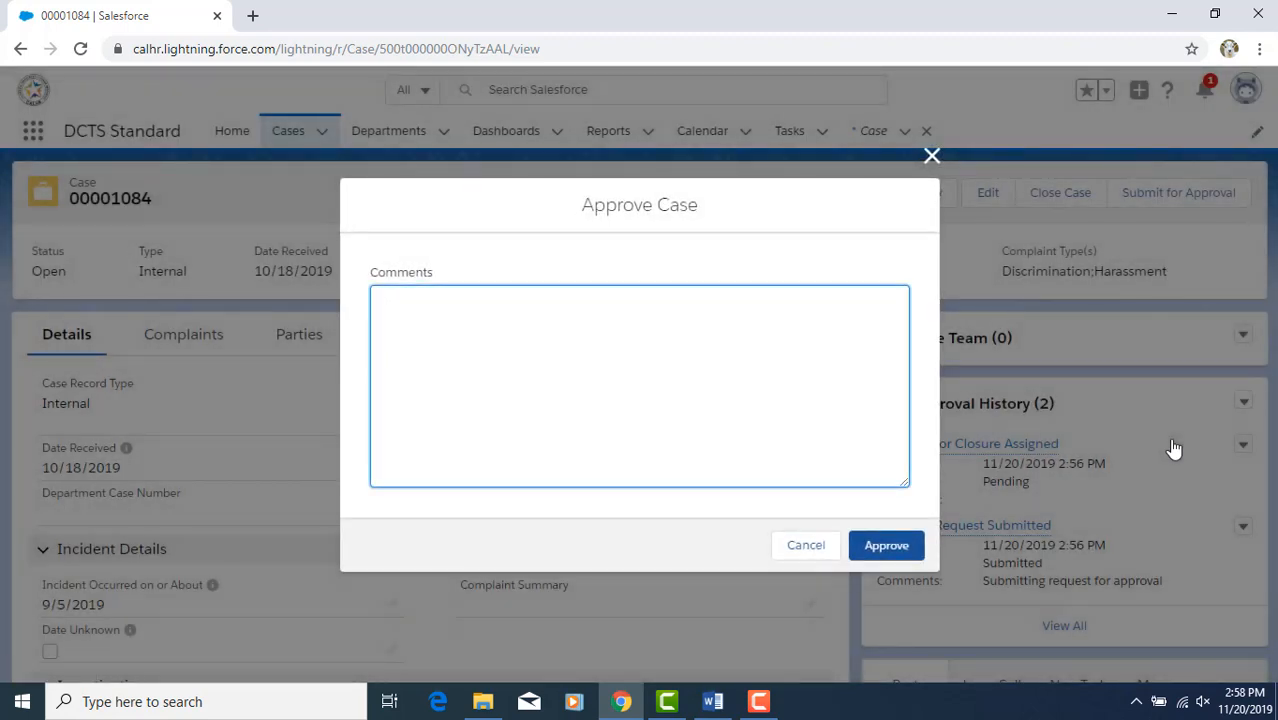
{"action": "left_click", "coordinate": [884, 552]}
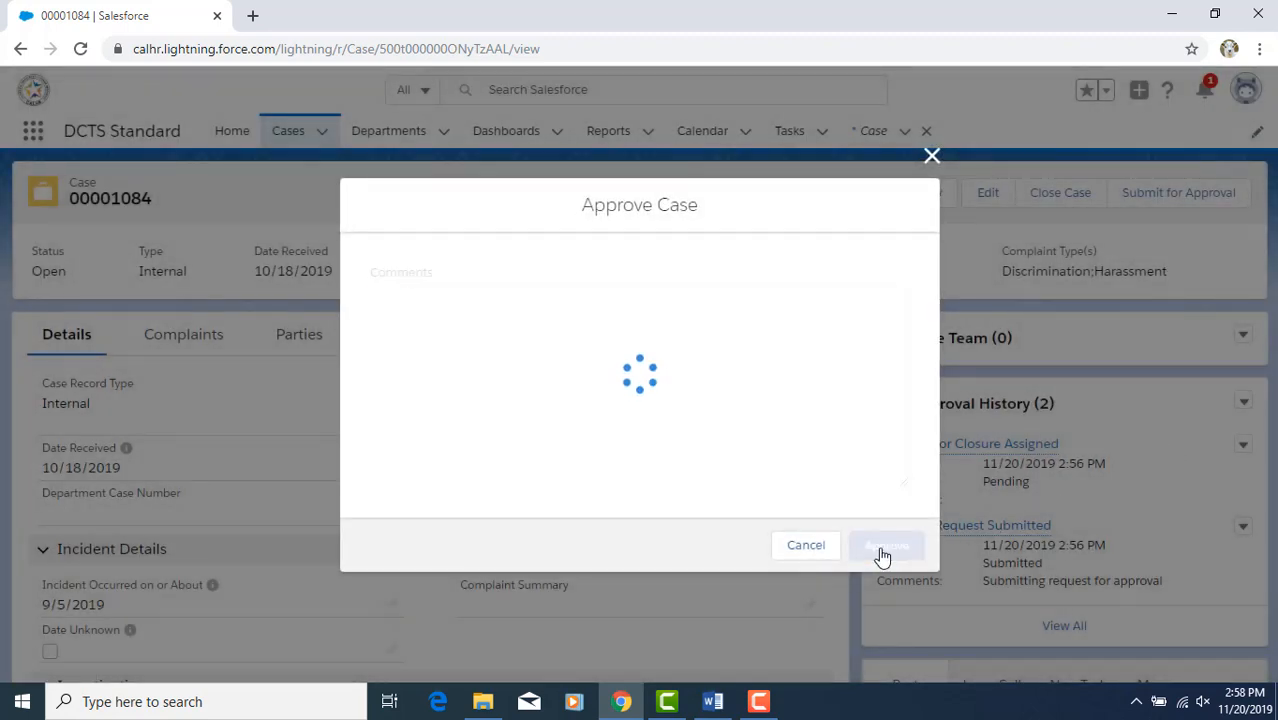